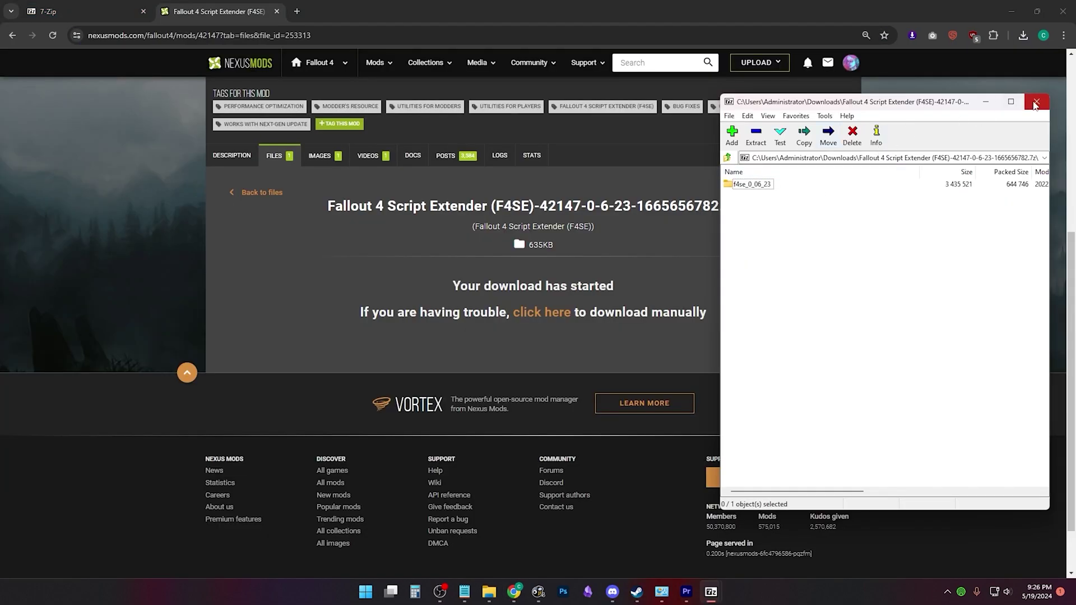
# Step: Close the F4SE 0.6.23 archive, save the download, and bring up Fallout 4's Manage menu in Steam
pyautogui.click(1035, 103)
pyautogui.click(1023, 37)
pyautogui.rightClick(916, 86)
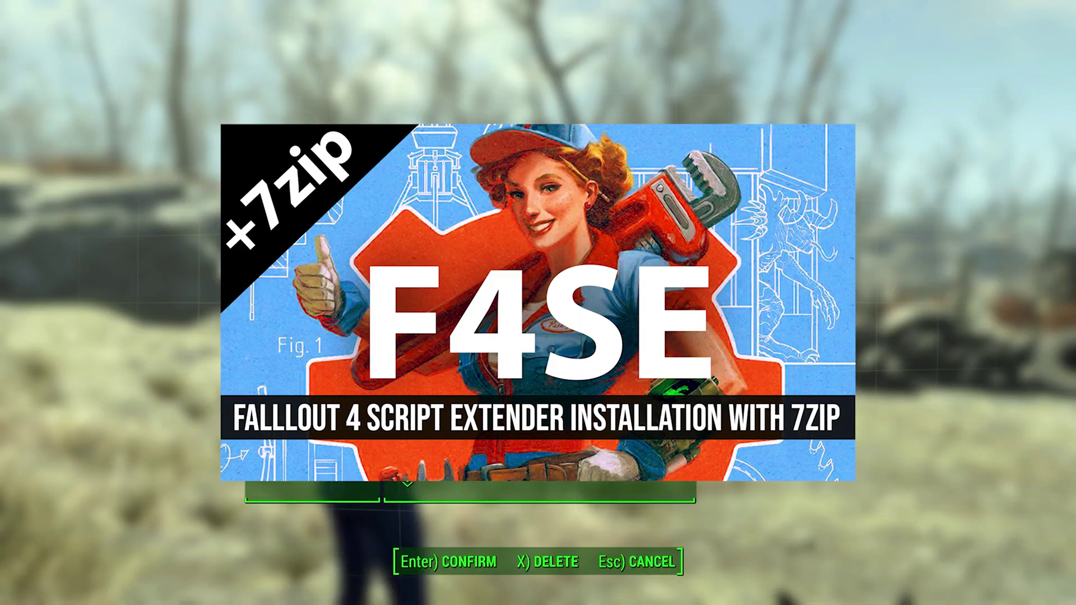
pyautogui.press('Return')
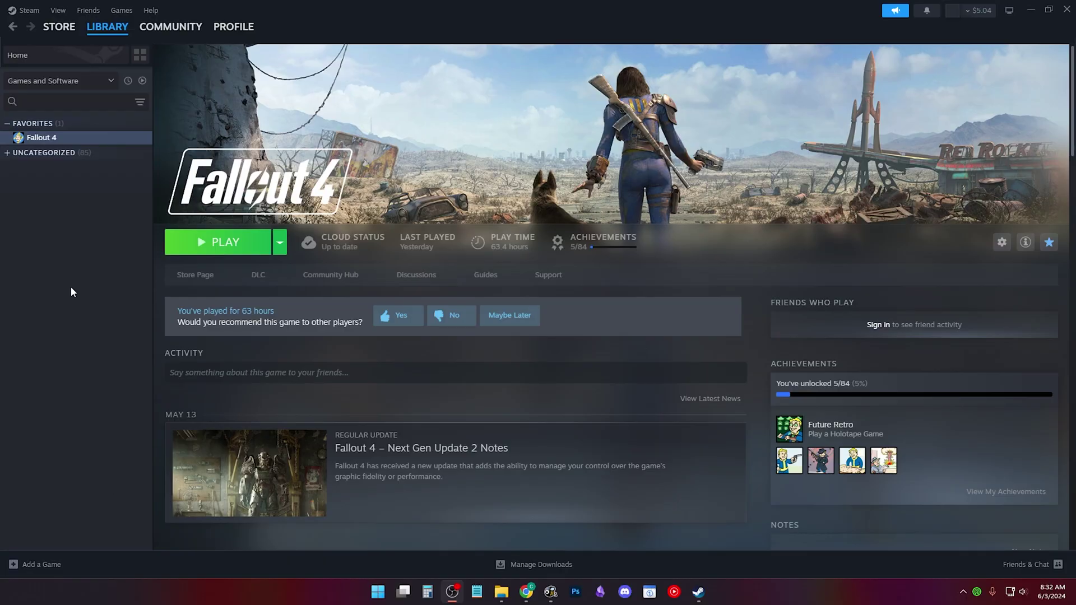
pyautogui.rightClick(83, 141)
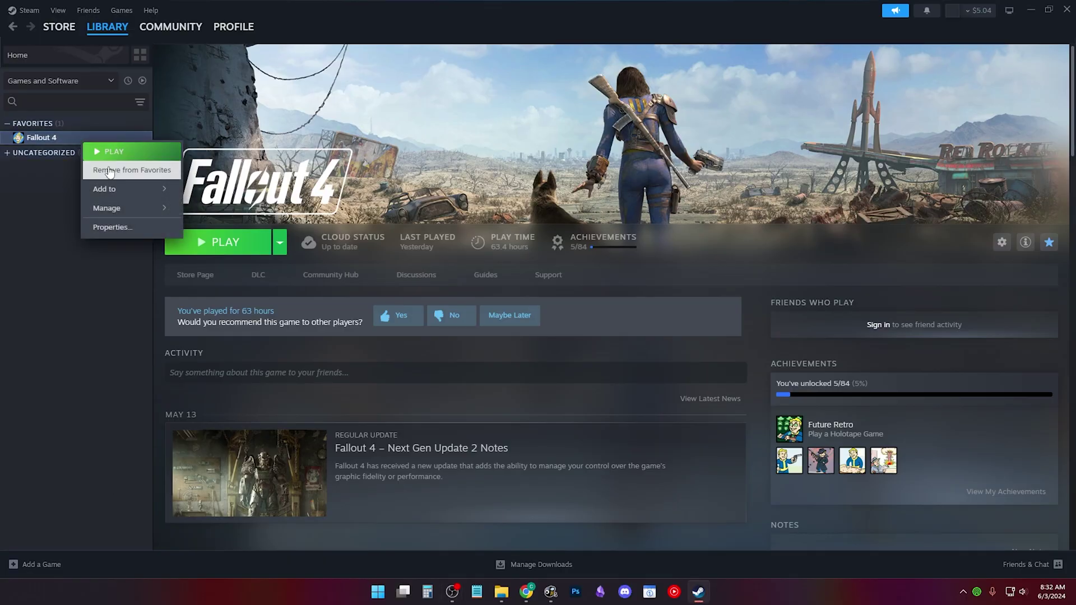
pyautogui.moveTo(161, 216)
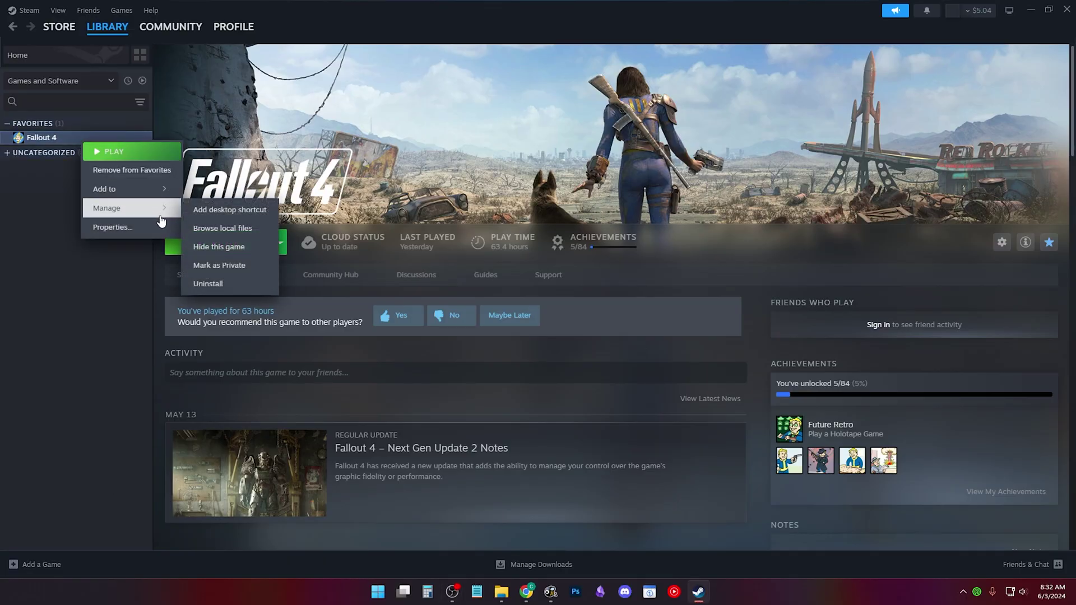
# Step: Open Fallout 4's local files, view the full steamapps\common install path, and select the Fallout4 executable
pyautogui.click(226, 233)
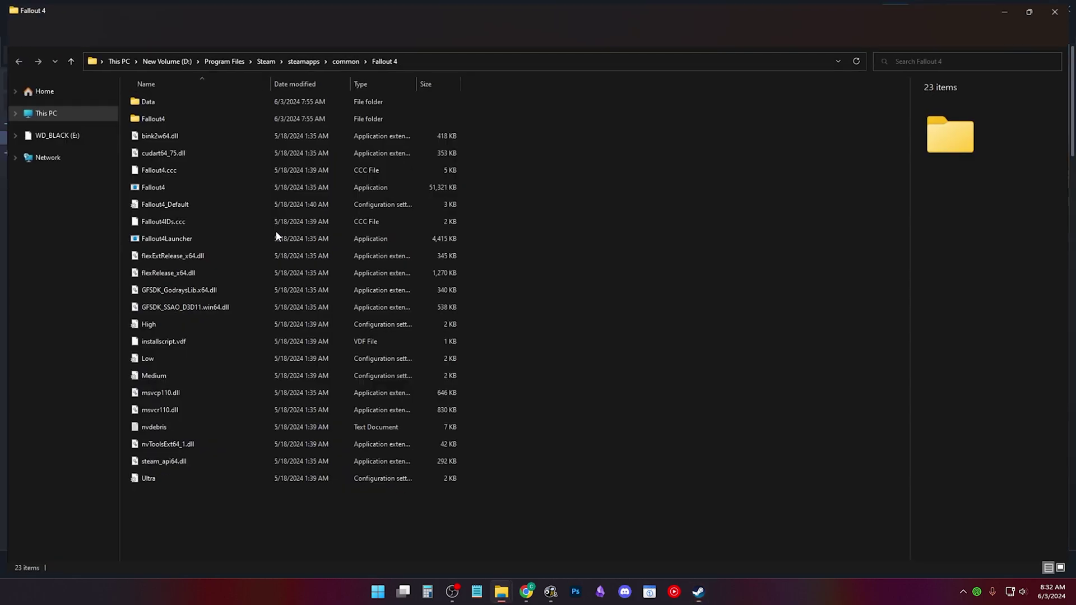
pyautogui.click(483, 62)
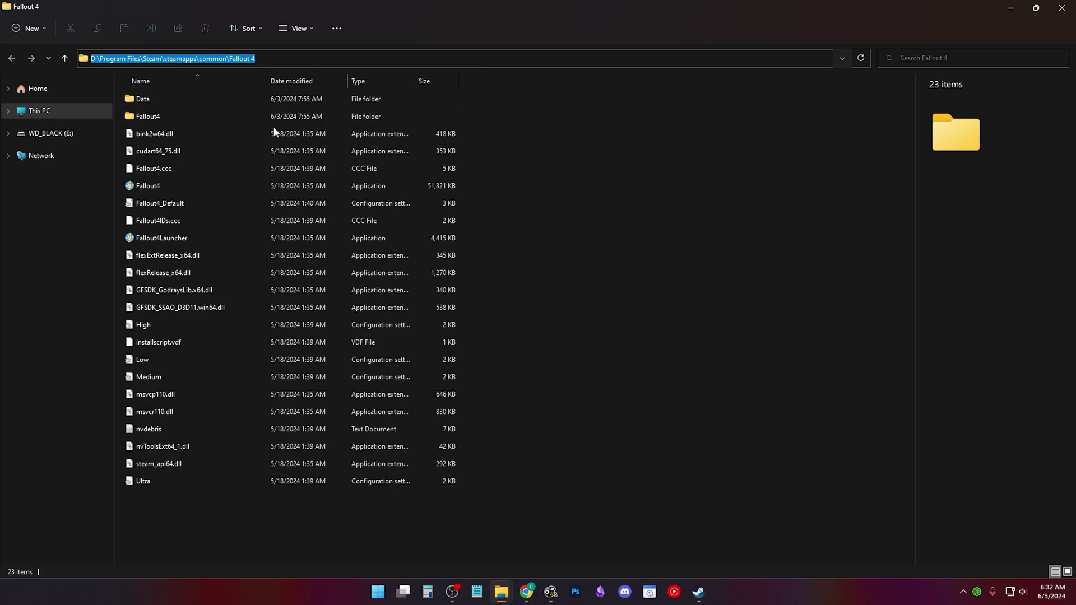
pyautogui.click(538, 312)
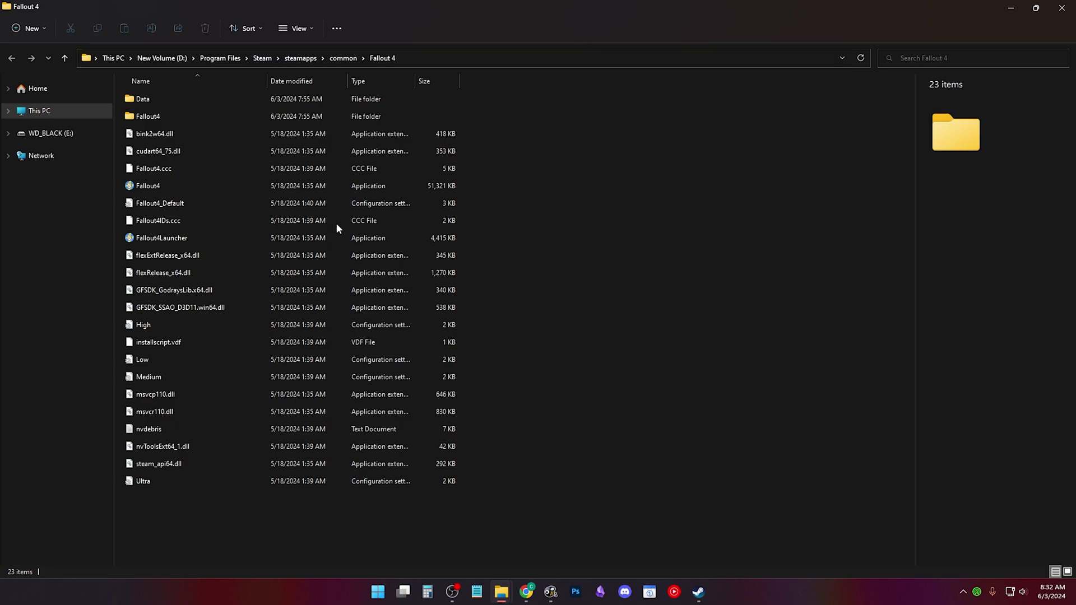
pyautogui.click(151, 187)
# Step: Check in Properties > Details that Fallout4's file version is 1.10.984.0, then cancel
pyautogui.rightClick(152, 189)
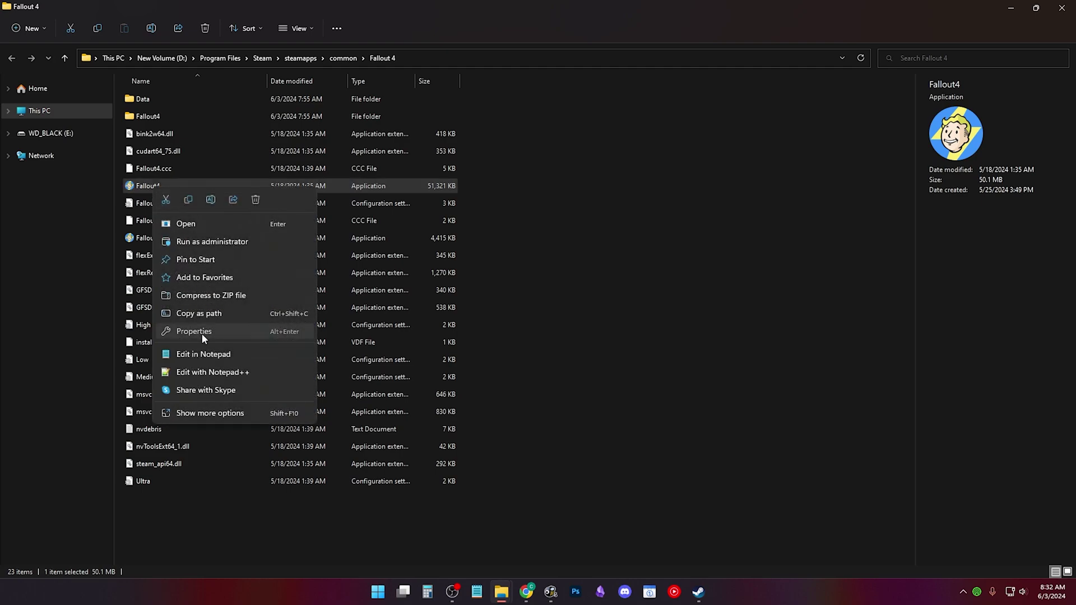
pyautogui.click(201, 334)
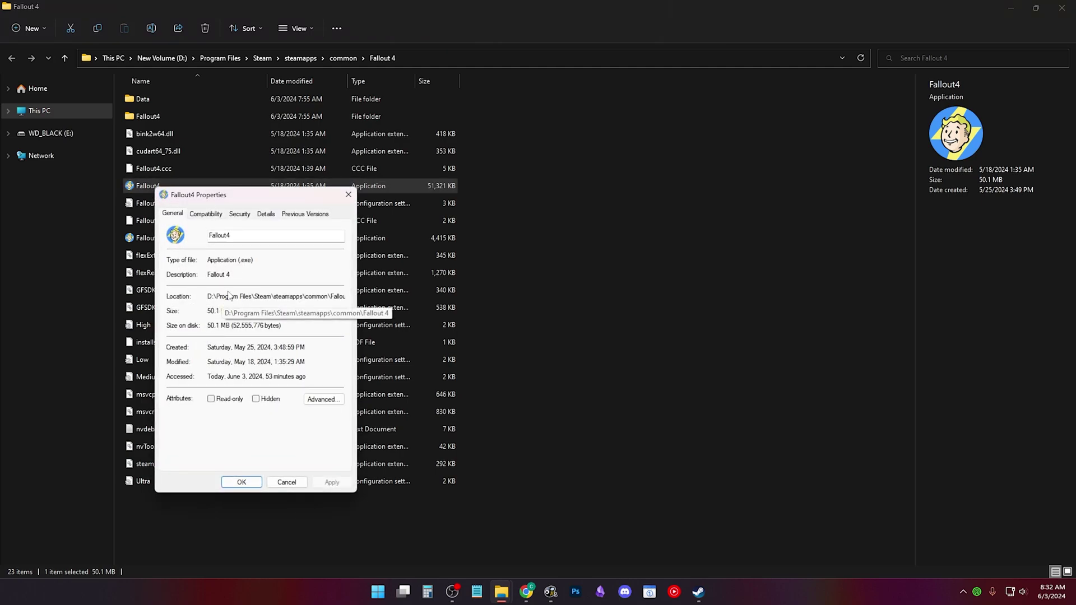
pyautogui.click(267, 216)
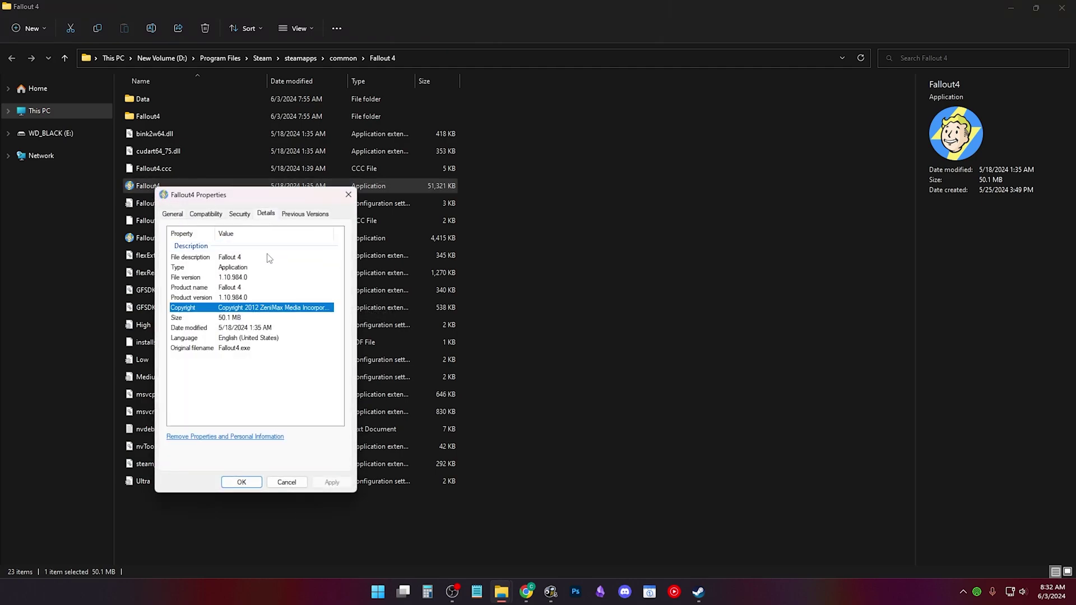
pyautogui.click(259, 278)
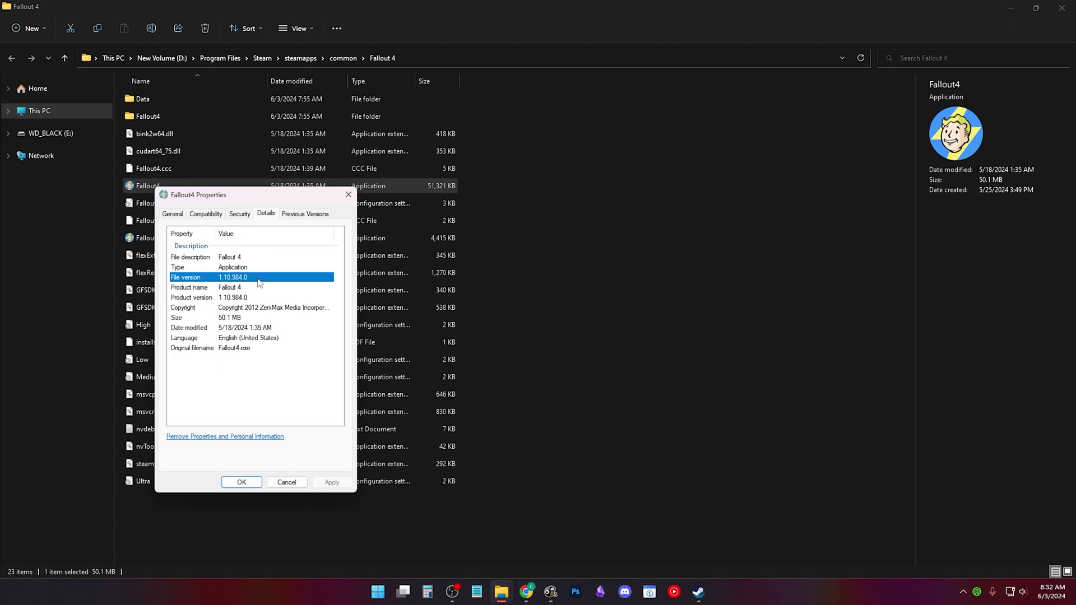
pyautogui.click(287, 482)
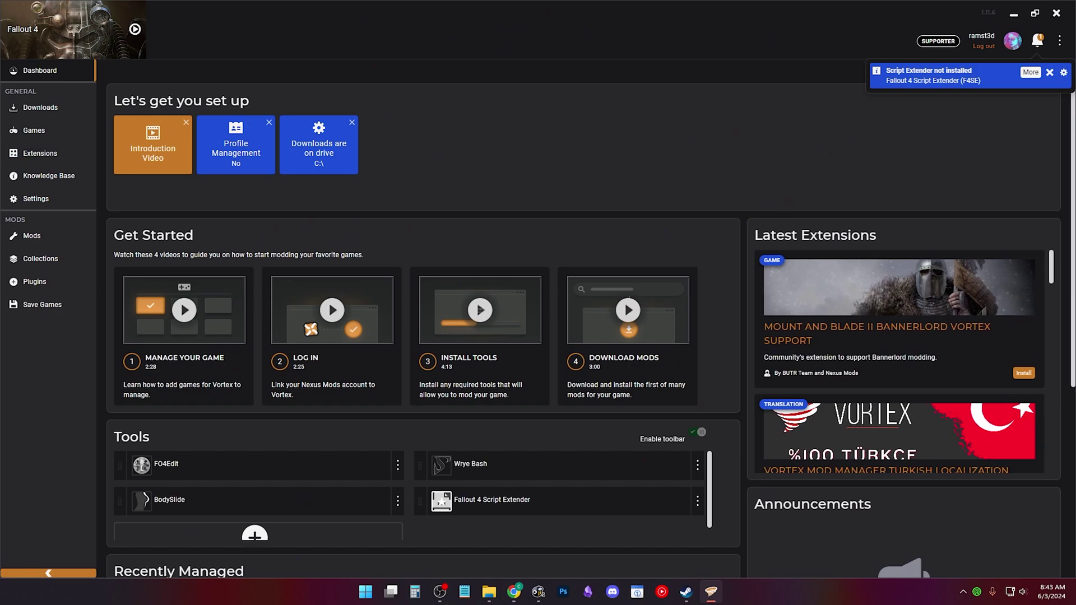
# Step: Show Vortex's Mods settings with the D:\Vortex Mods\{game} staging folder and Hardlink Deployment
pyautogui.click(63, 240)
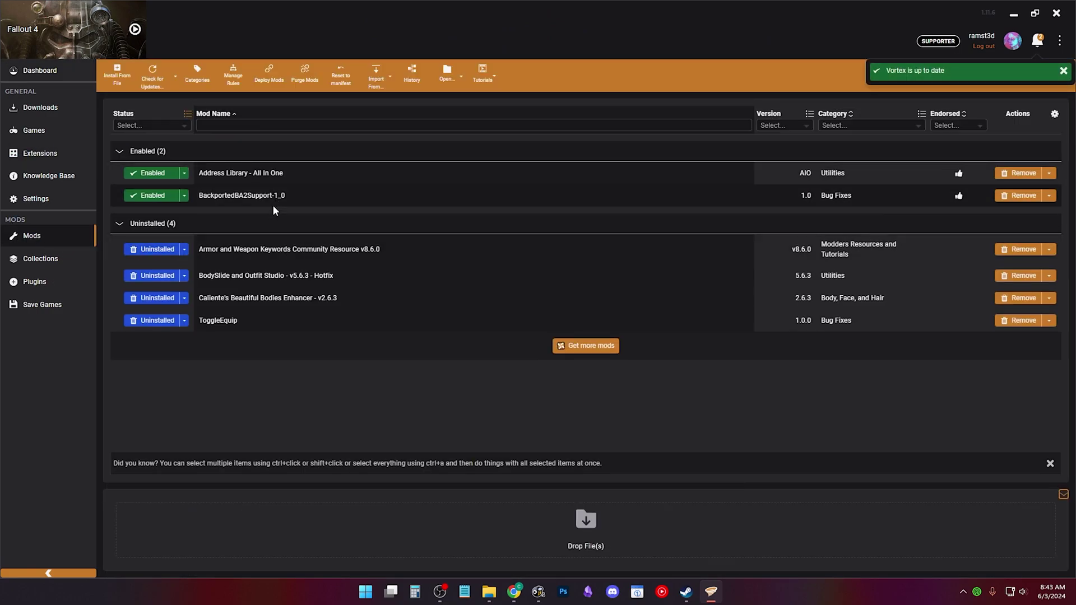
pyautogui.click(66, 199)
pyautogui.click(208, 77)
pyautogui.click(266, 76)
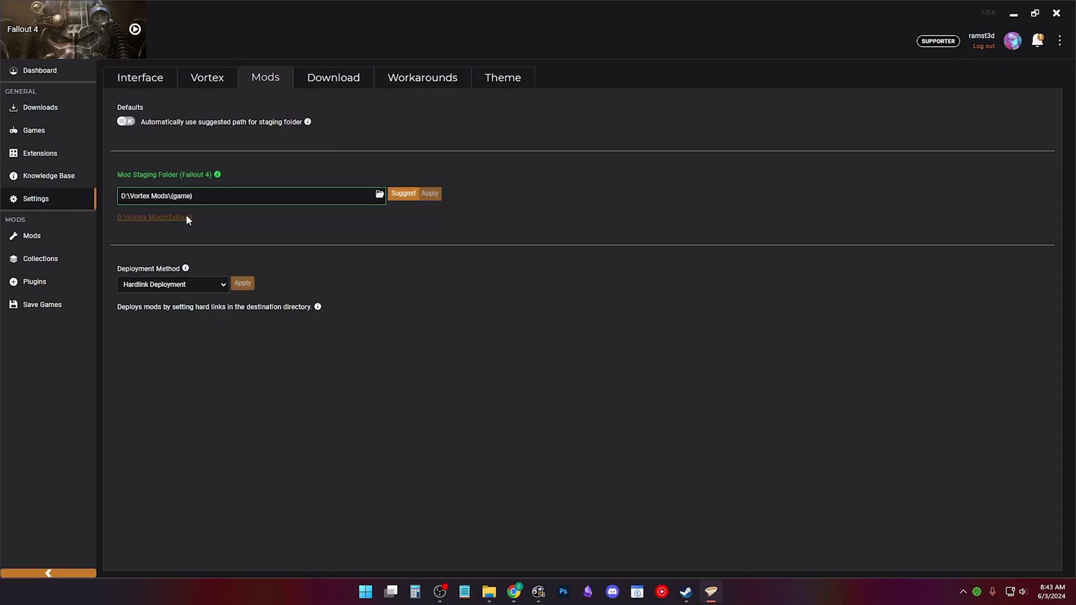
# Step: Open the staging folder in File Explorer, go up to drive D:, and copy the Vortex Mods folder
pyautogui.click(186, 217)
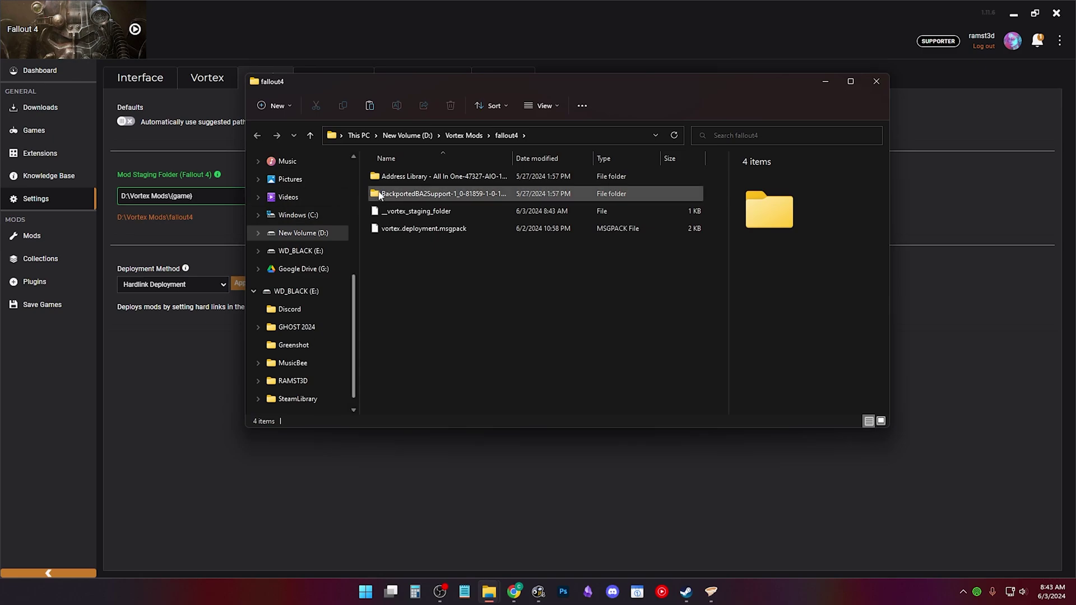
pyautogui.click(418, 136)
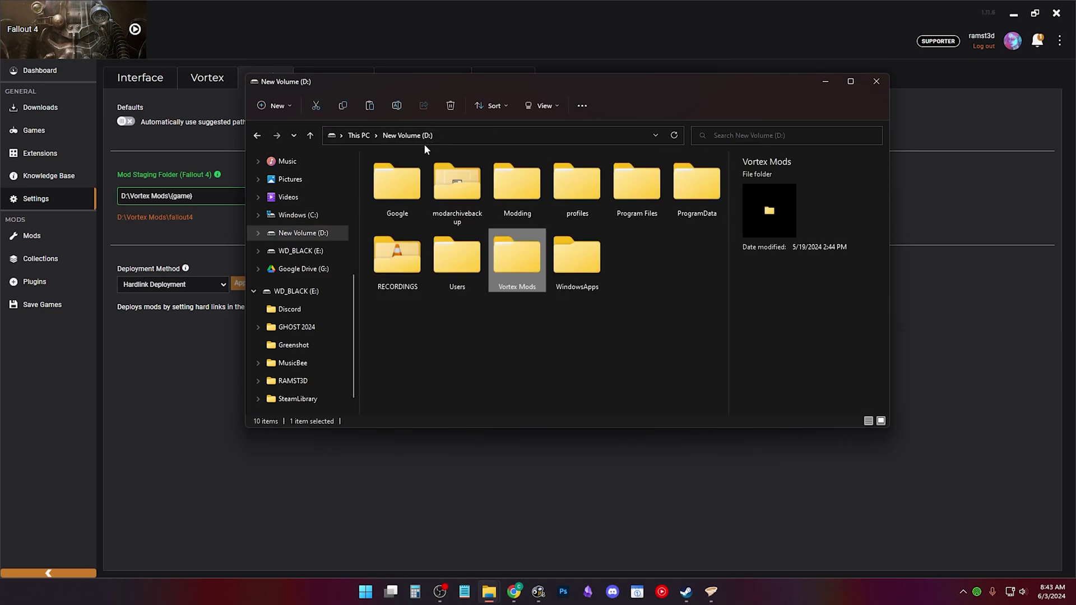
pyautogui.press('Right')
pyautogui.rightClick(527, 250)
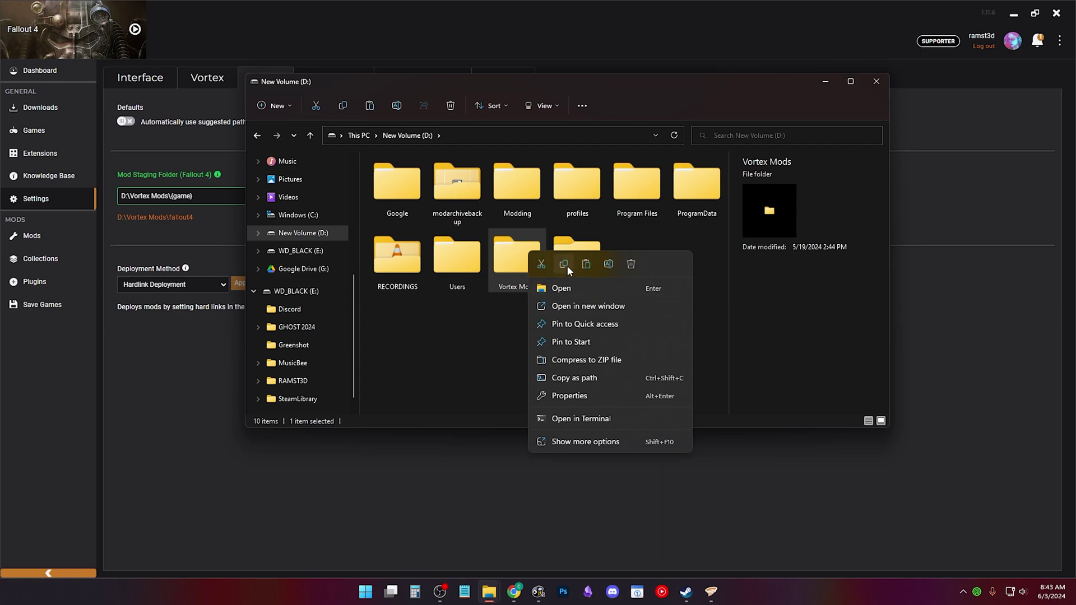
pyautogui.click(565, 265)
# Step: Create a new folder named VortexBACKUP on drive D: and open it
pyautogui.rightClick(500, 374)
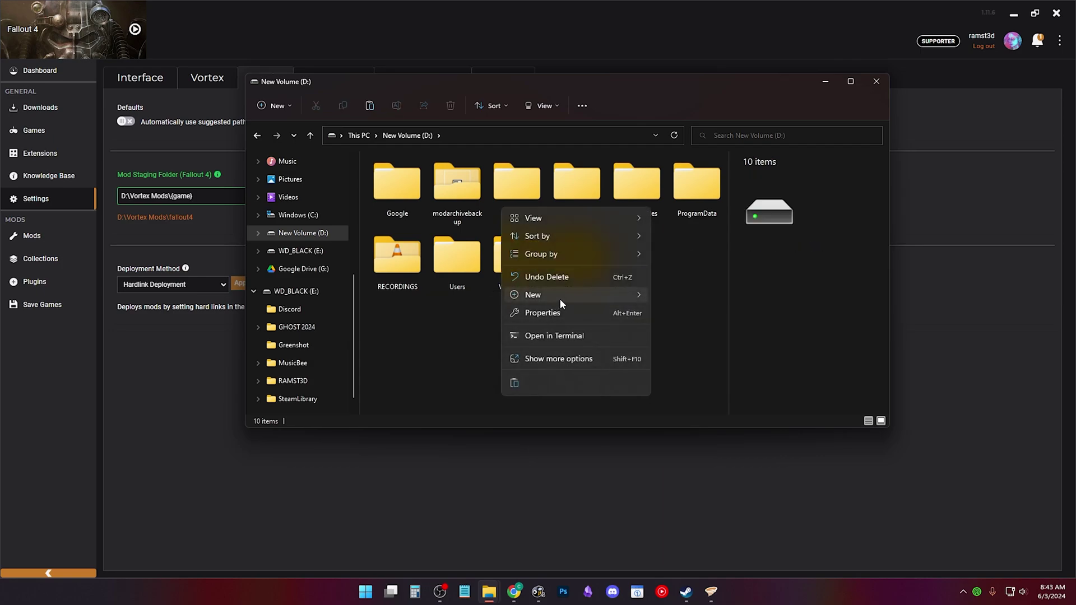
pyautogui.moveTo(560, 297)
pyautogui.click(665, 296)
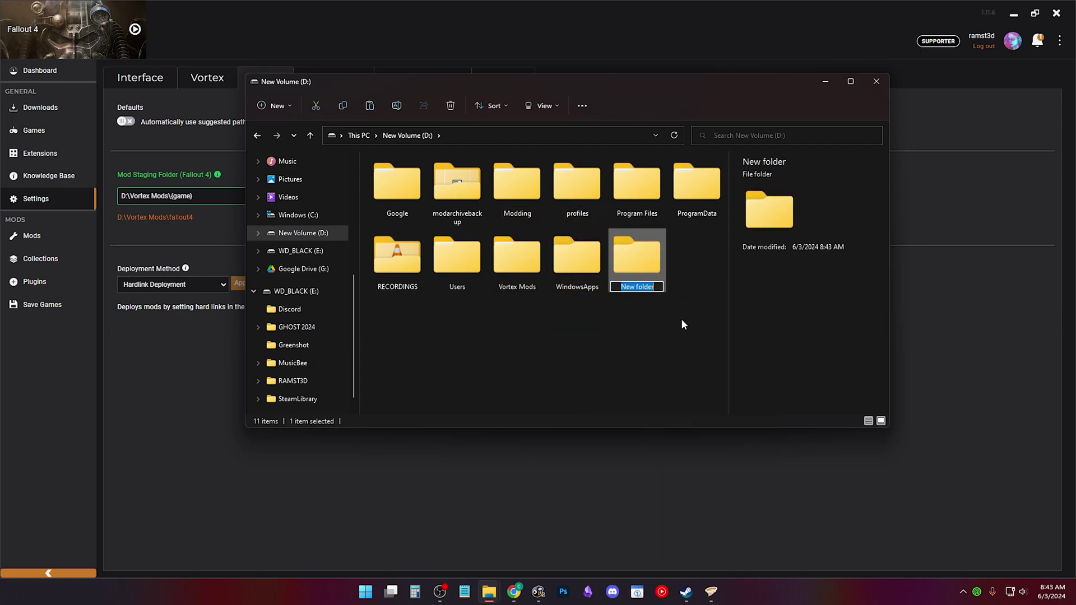
pyautogui.write('VortexBACKUP')
pyautogui.press('Return')
pyautogui.press('Return')
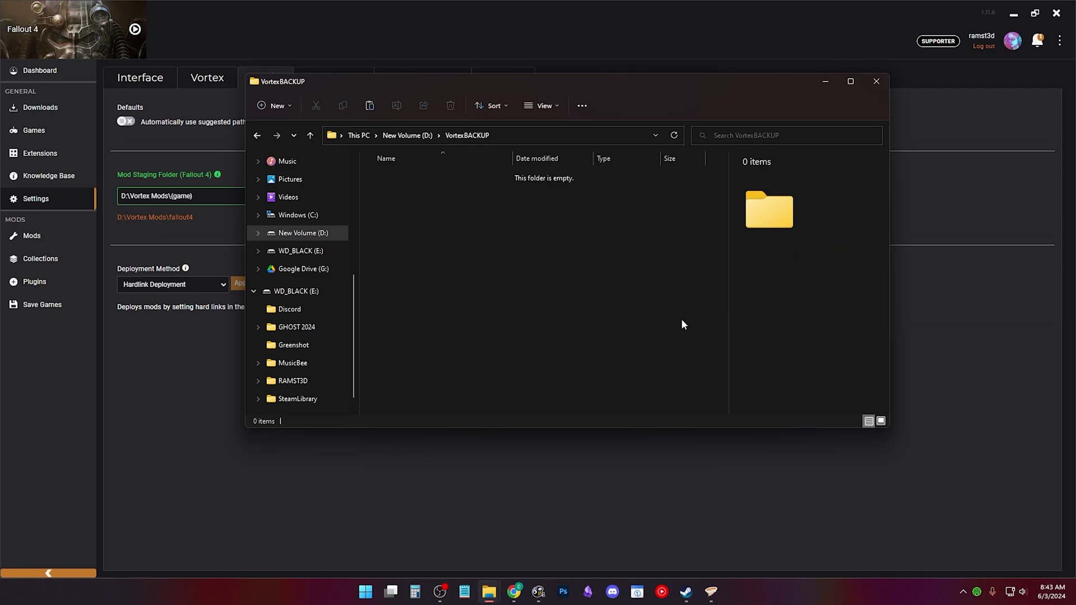
pyautogui.rightClick(557, 250)
pyautogui.press('Escape')
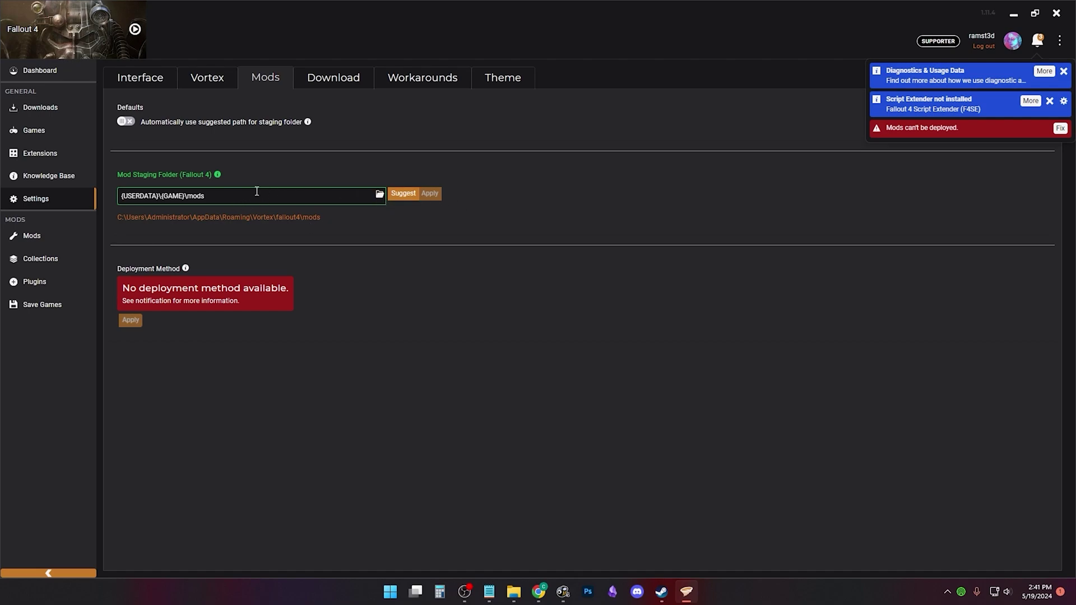
# Step: Apply the suggested D:\Vortex Mods\{game} staging folder and Hardlink Deployment, then deploy the mods
pyautogui.click(399, 192)
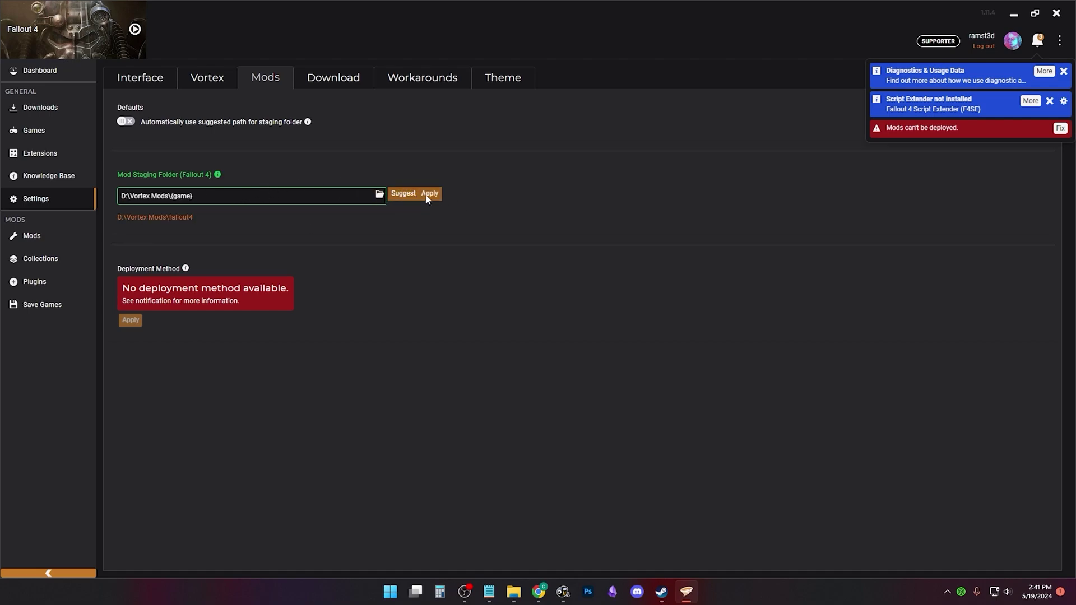
pyautogui.click(430, 194)
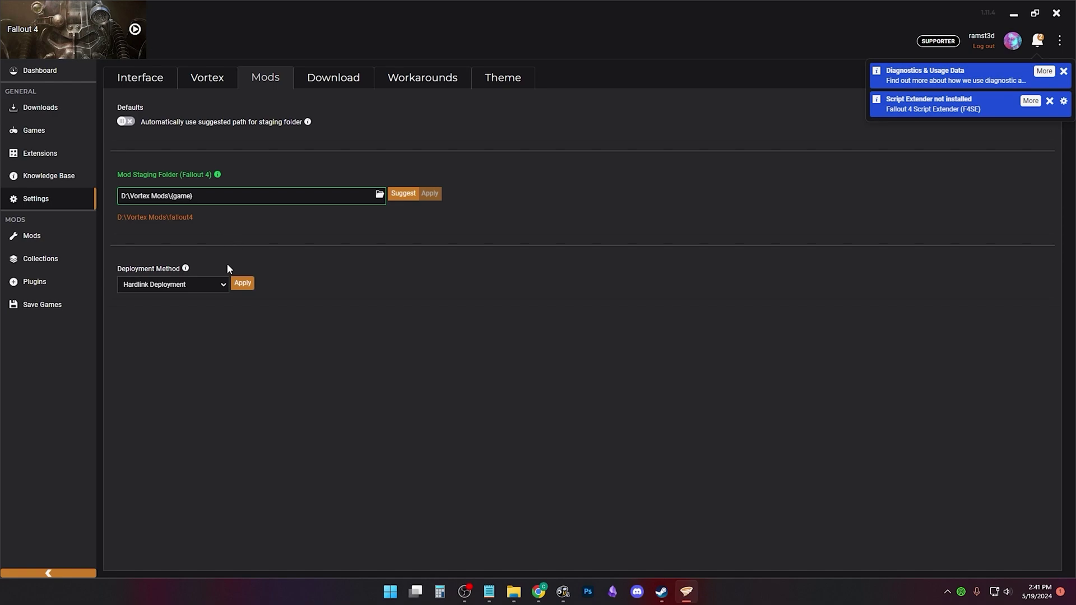
pyautogui.click(248, 283)
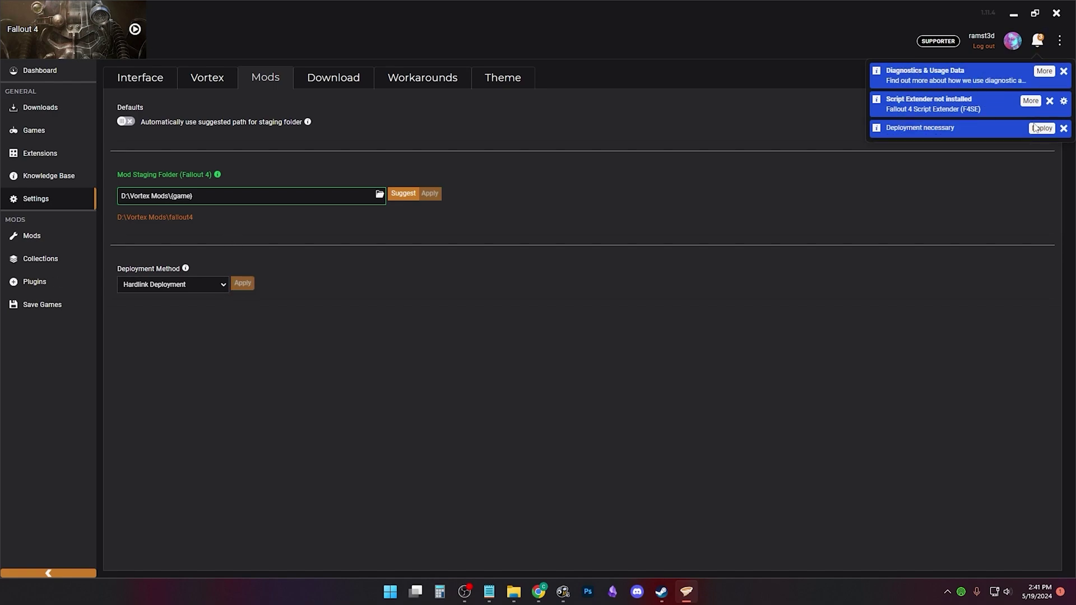
pyautogui.click(1035, 128)
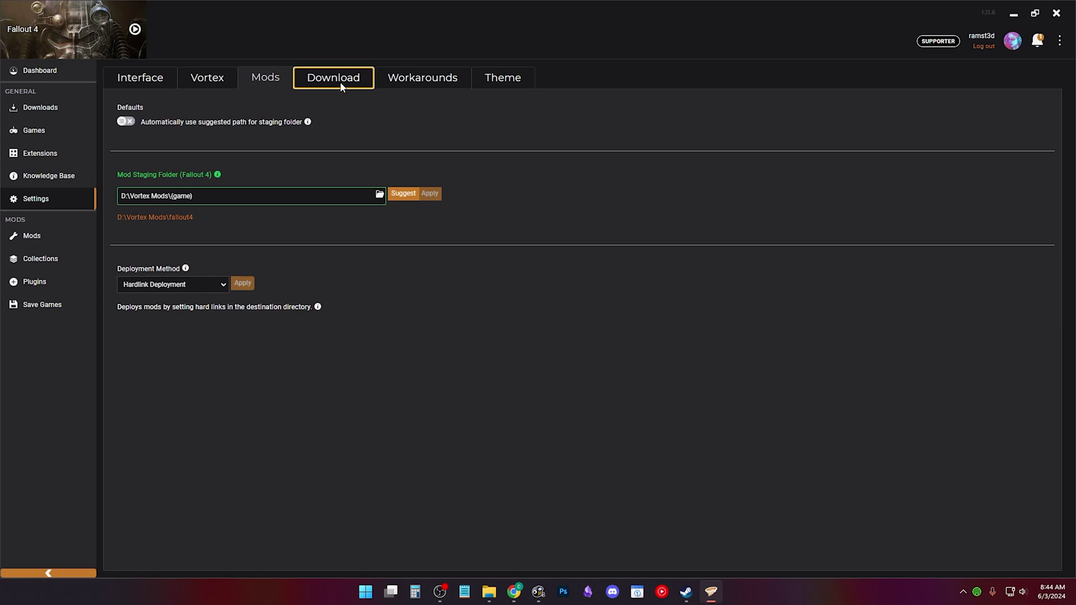
# Step: Open Vortex's downloads folder in File Explorer and browse the Fallout 4 downloads and Vortex data folder
pyautogui.click(332, 83)
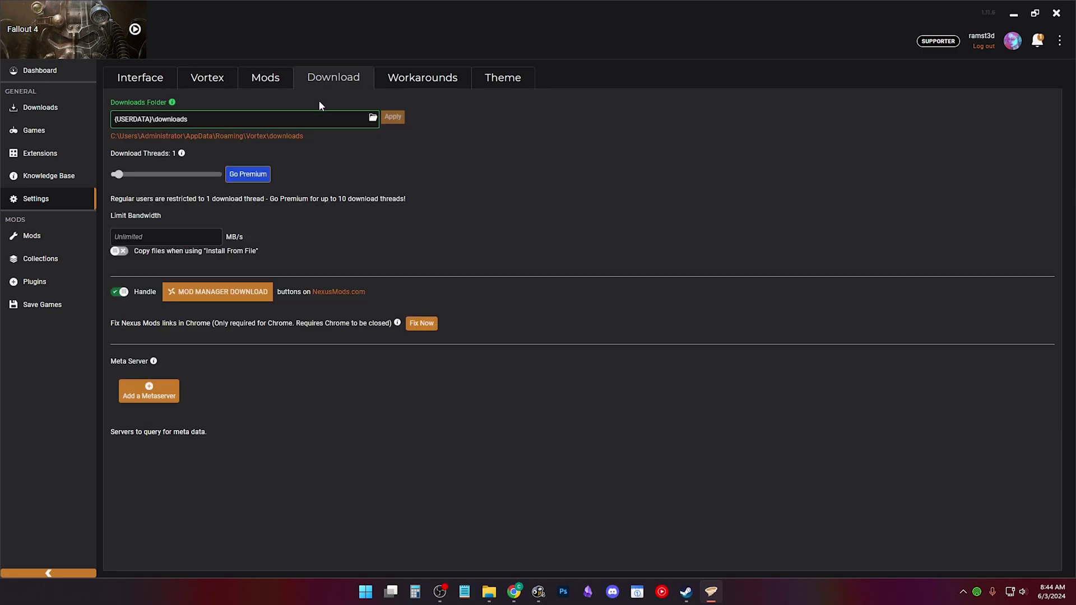
pyautogui.click(237, 136)
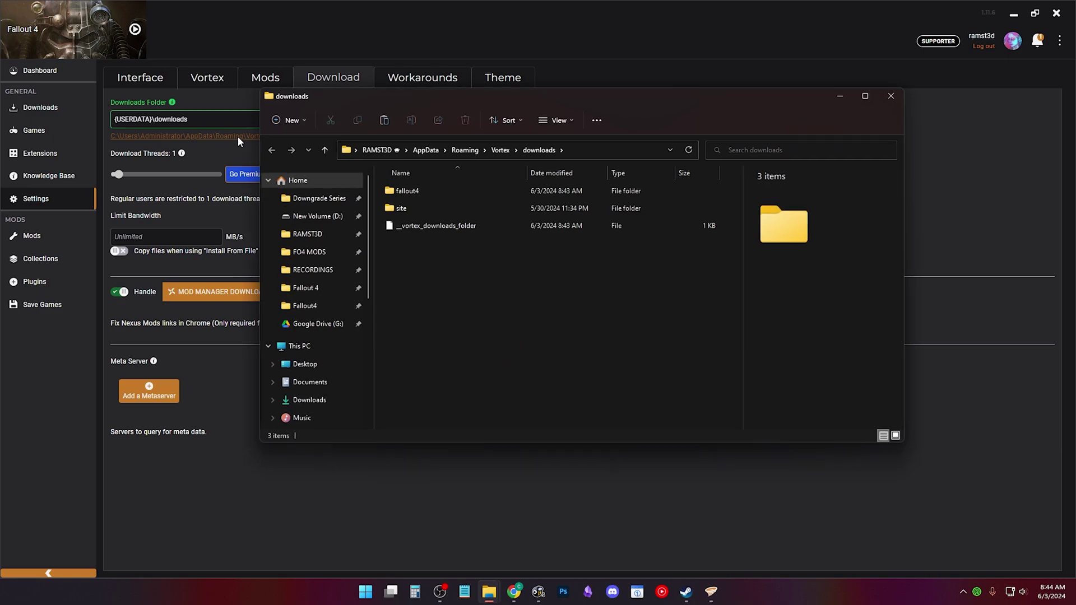
pyautogui.doubleClick(453, 193)
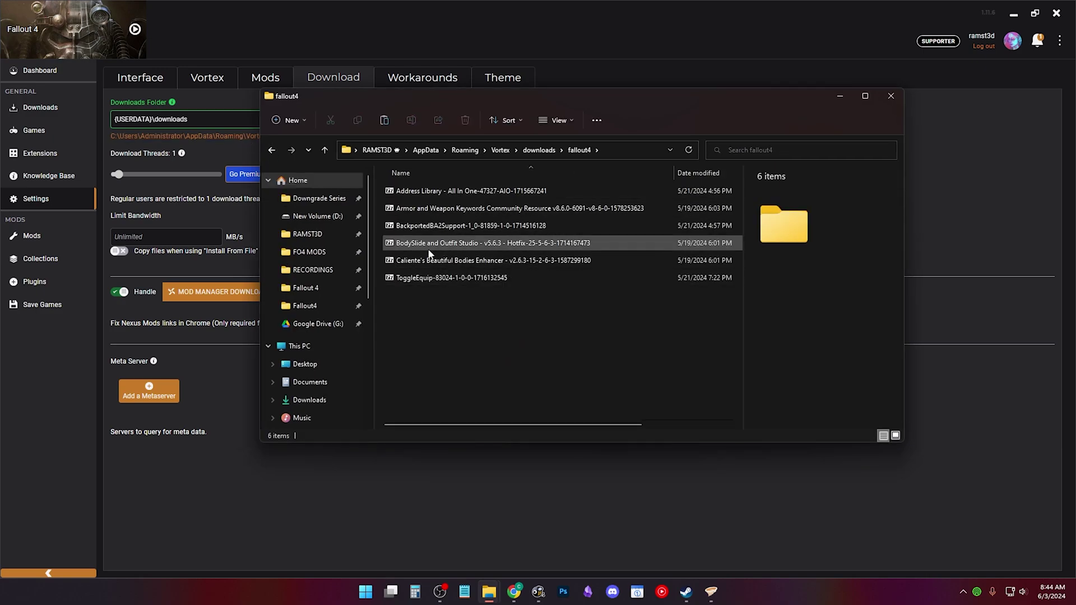
pyautogui.click(502, 150)
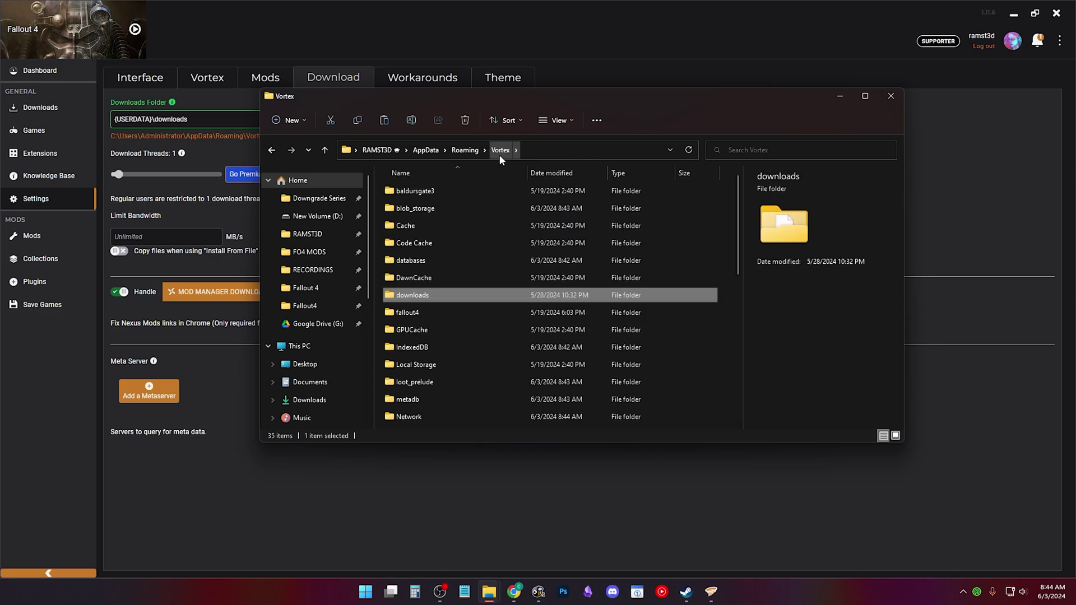
pyautogui.moveTo(443, 297)
pyautogui.scroll(-2, 449, 292)
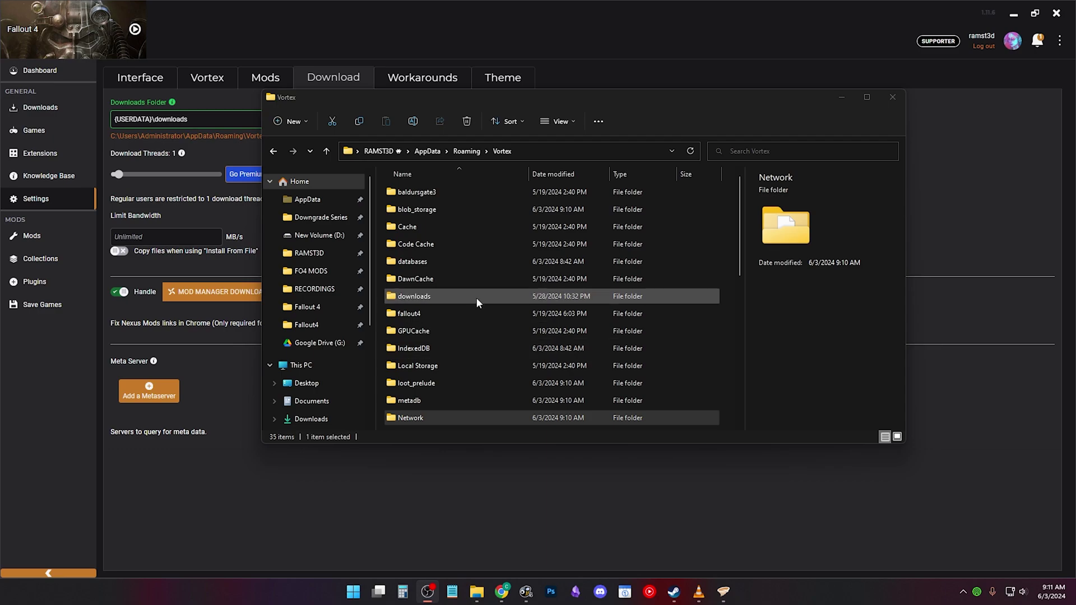
# Step: Copy the Roaming Vortex folder and paste it into D:\VortexBACKUP
pyautogui.click(460, 151)
pyautogui.rightClick(447, 423)
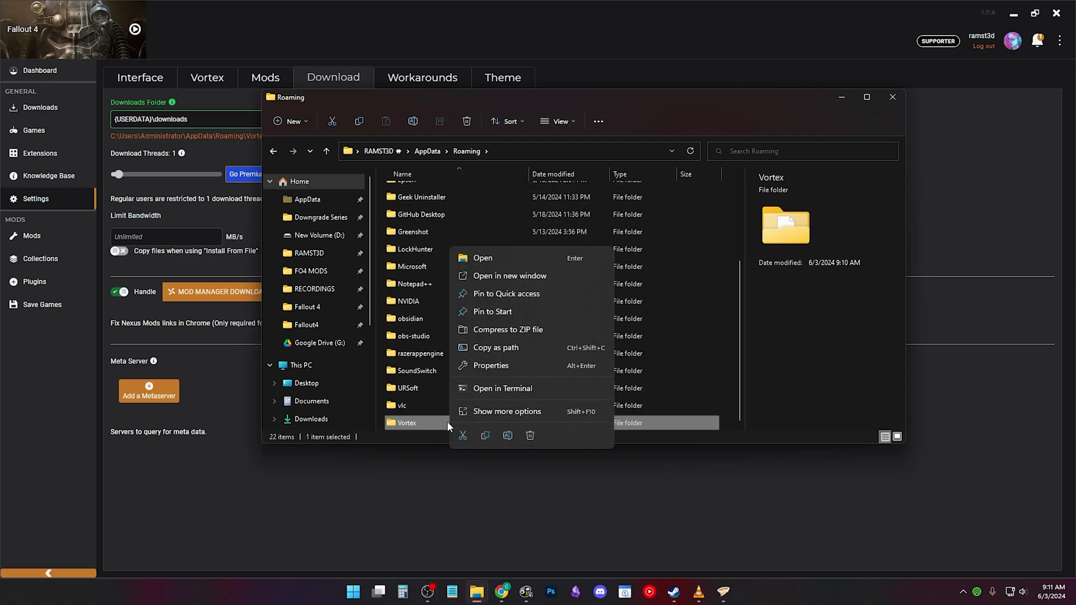
pyautogui.click(486, 435)
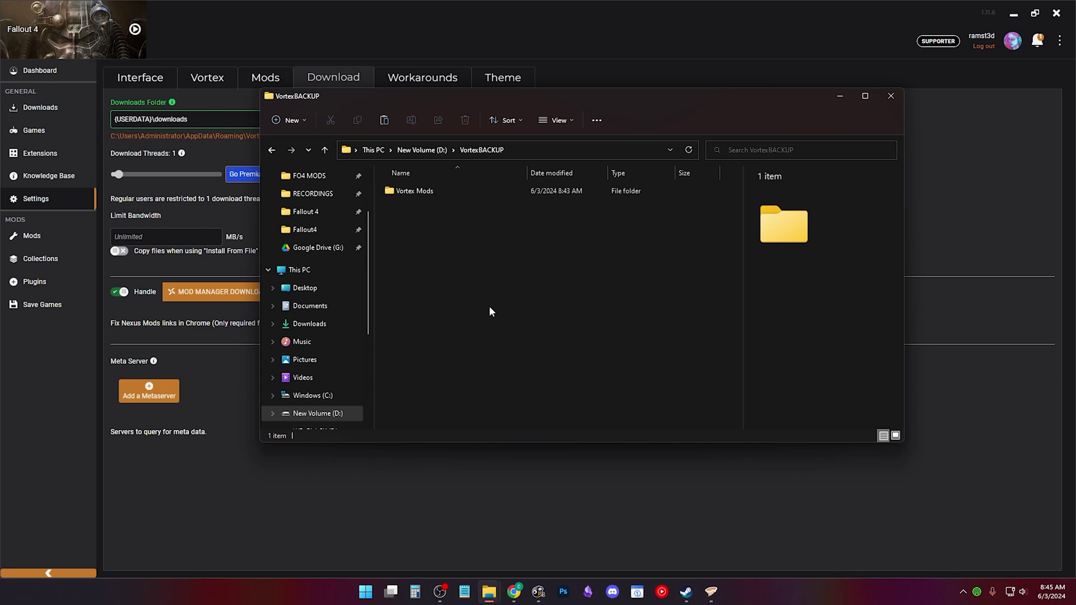
pyautogui.rightClick(476, 309)
pyautogui.click(485, 318)
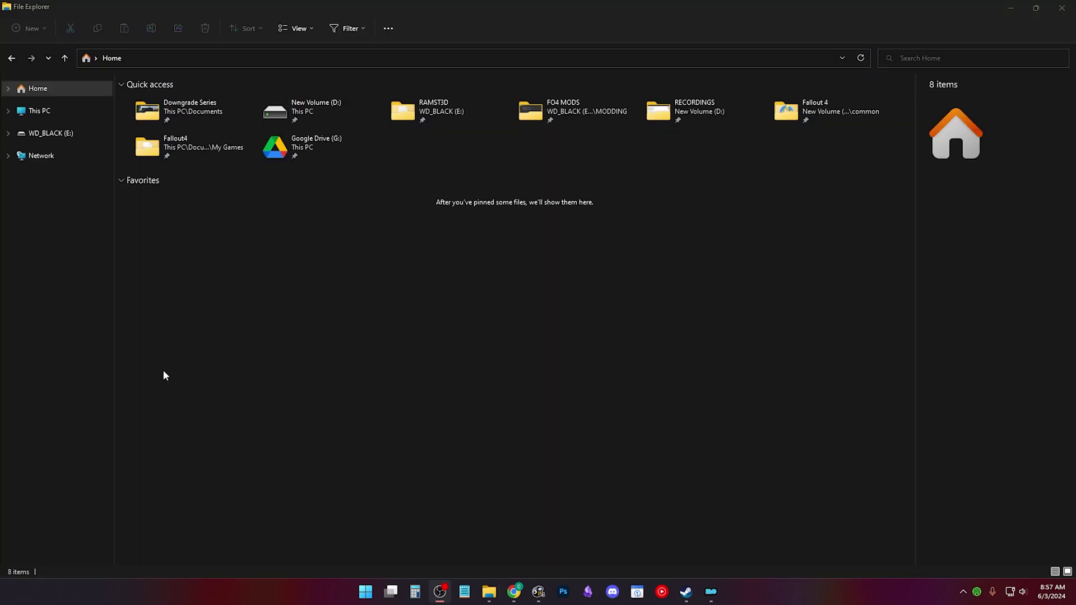
# Step: Turn on hidden items in File Explorer and open the AppData folder from Quick access
pyautogui.click(163, 376)
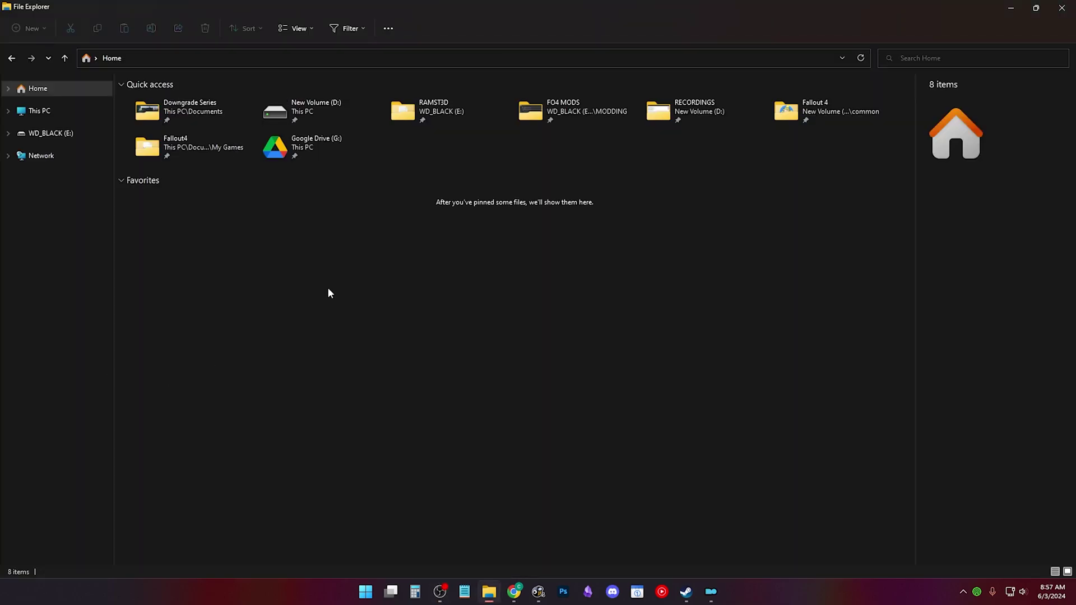
pyautogui.click(308, 36)
pyautogui.moveTo(311, 219)
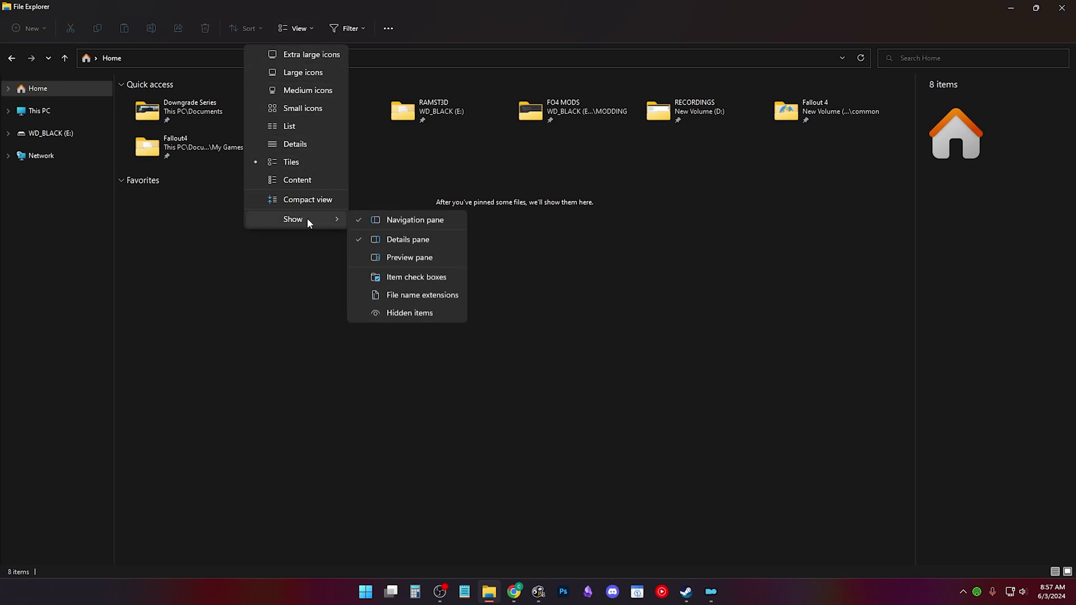
pyautogui.click(416, 317)
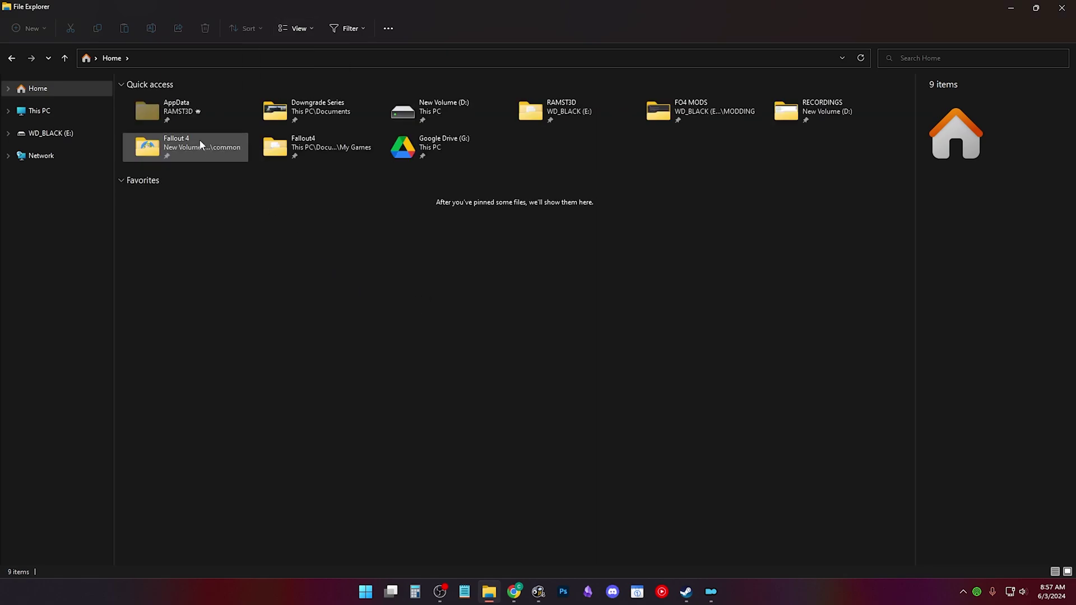
pyautogui.doubleClick(178, 112)
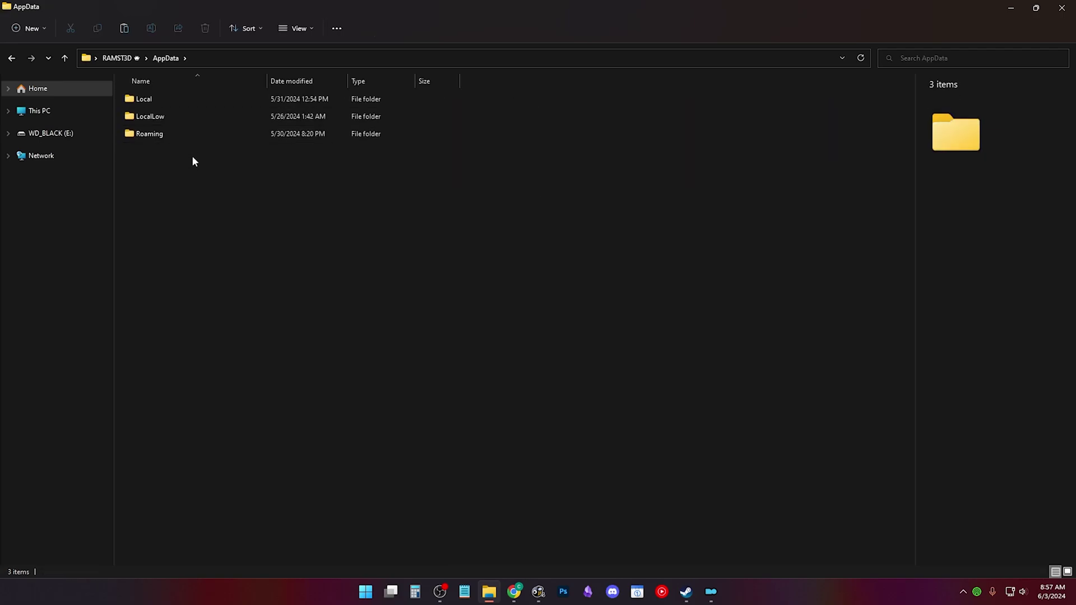
pyautogui.click(204, 59)
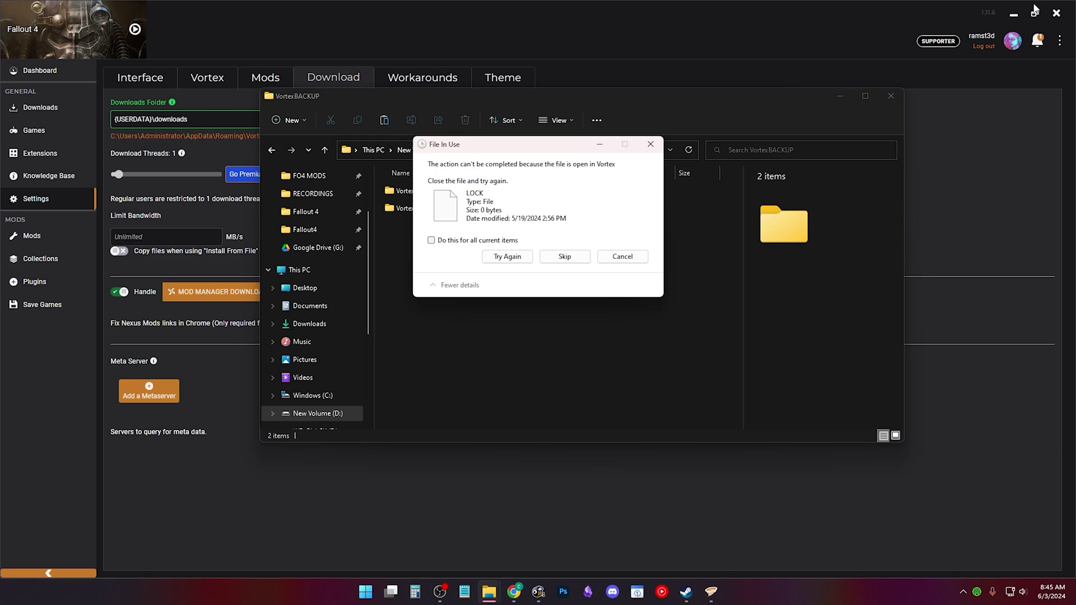
# Step: Close Vortex to release the LOCK file, retry the copy, and compress VortexBACKUP to a ZIP
pyautogui.click(1057, 12)
pyautogui.click(524, 257)
pyautogui.click(426, 150)
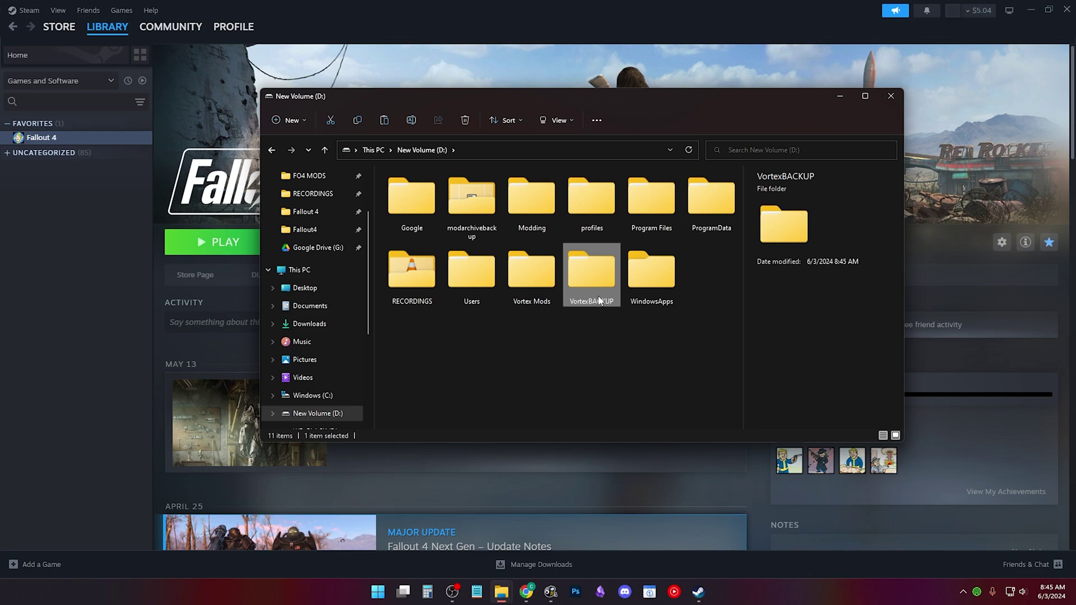
pyautogui.rightClick(623, 291)
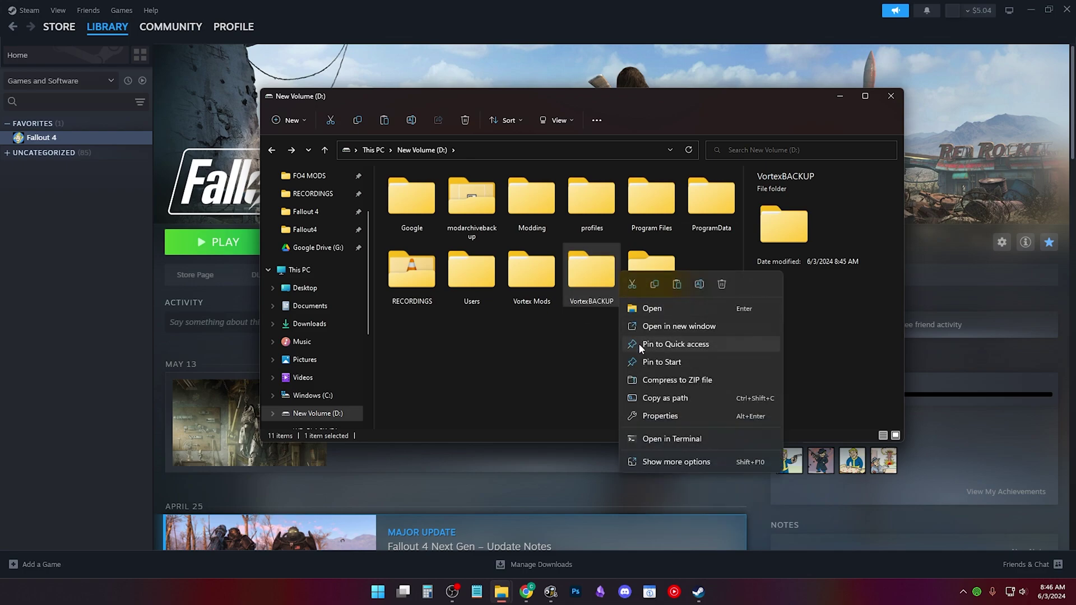
pyautogui.click(646, 381)
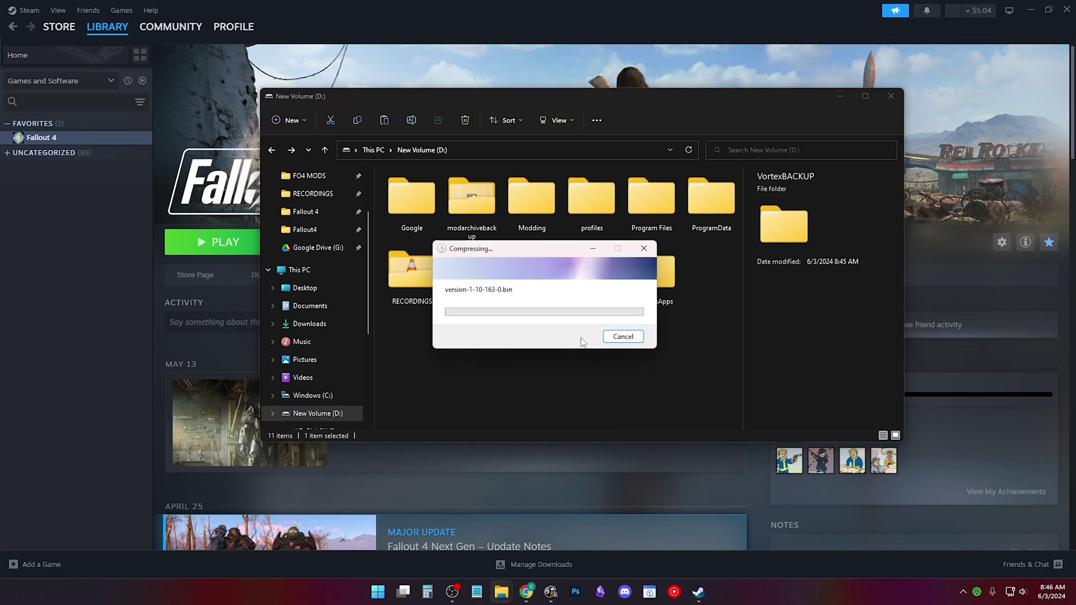
# Step: Open VortexBACKUP.zip in 7-Zip and check the Vortex\downloads\fallout4 folder
pyautogui.click(622, 336)
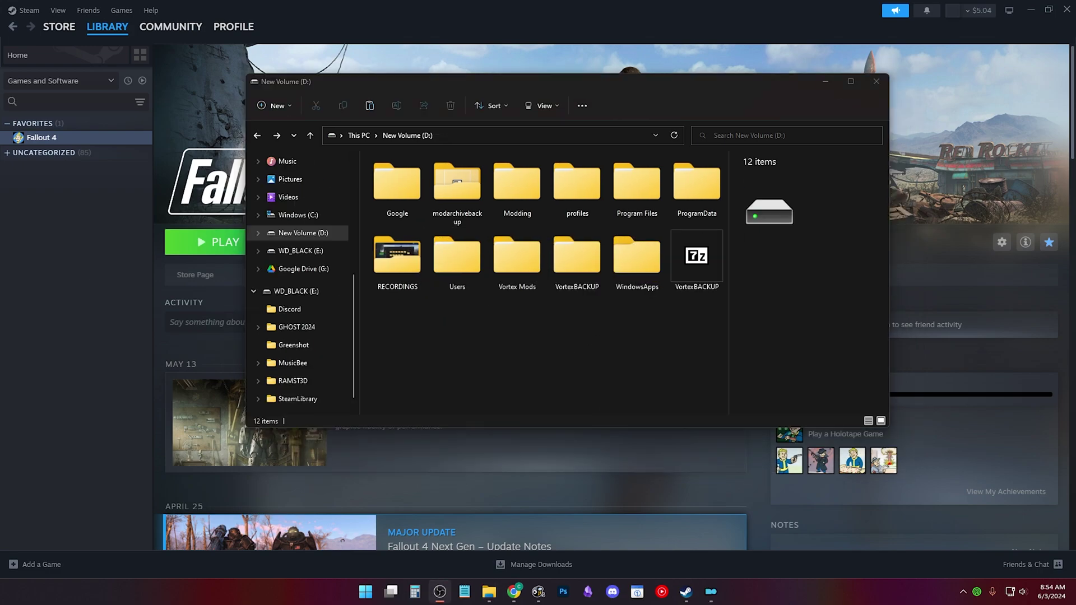
pyautogui.click(697, 259)
pyautogui.doubleClick(697, 259)
pyautogui.doubleClick(198, 152)
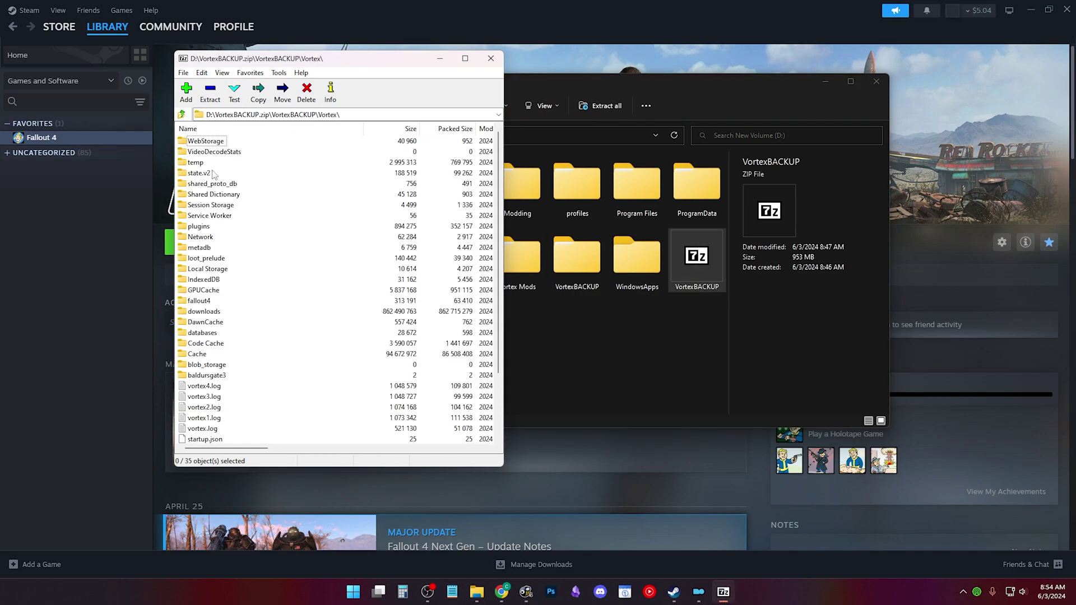
pyautogui.doubleClick(217, 317)
pyautogui.doubleClick(209, 161)
pyautogui.press('BackSpace')
pyautogui.press('BackSpace')
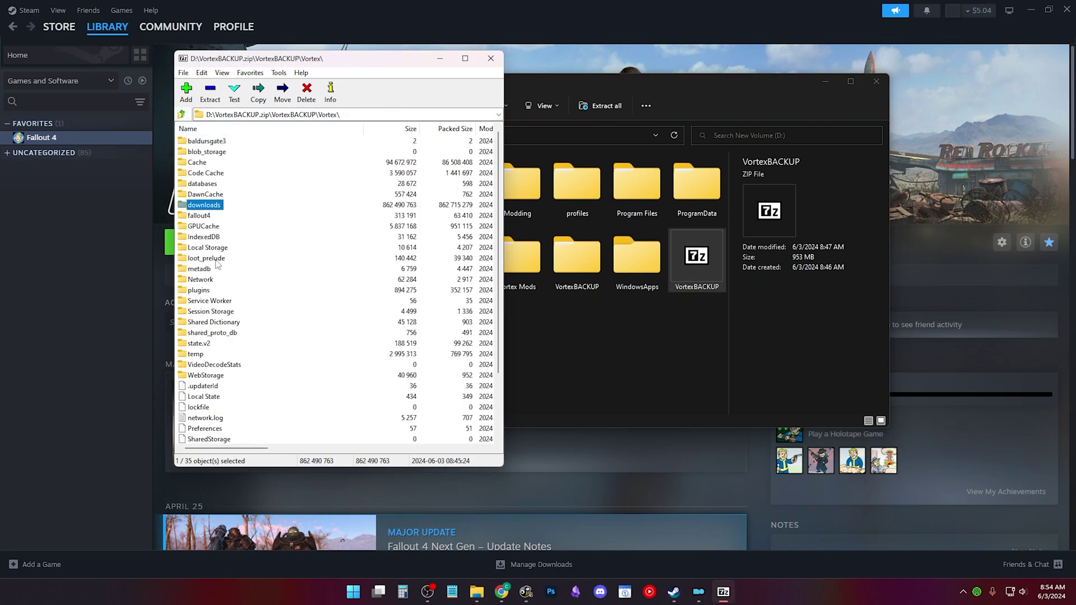
# Step: Check the Vortex\fallout4 profiles and the Vortex Mods\fallout4 mod folders inside the archive
pyautogui.doubleClick(207, 216)
pyautogui.doubleClick(200, 162)
pyautogui.doubleClick(212, 162)
pyautogui.click(181, 115)
pyautogui.click(181, 115)
pyautogui.click(181, 115)
pyautogui.click(182, 115)
pyautogui.doubleClick(196, 219)
pyautogui.doubleClick(199, 141)
pyautogui.doubleClick(202, 141)
pyautogui.doubleClick(202, 141)
pyautogui.doubleClick(201, 141)
pyautogui.click(181, 115)
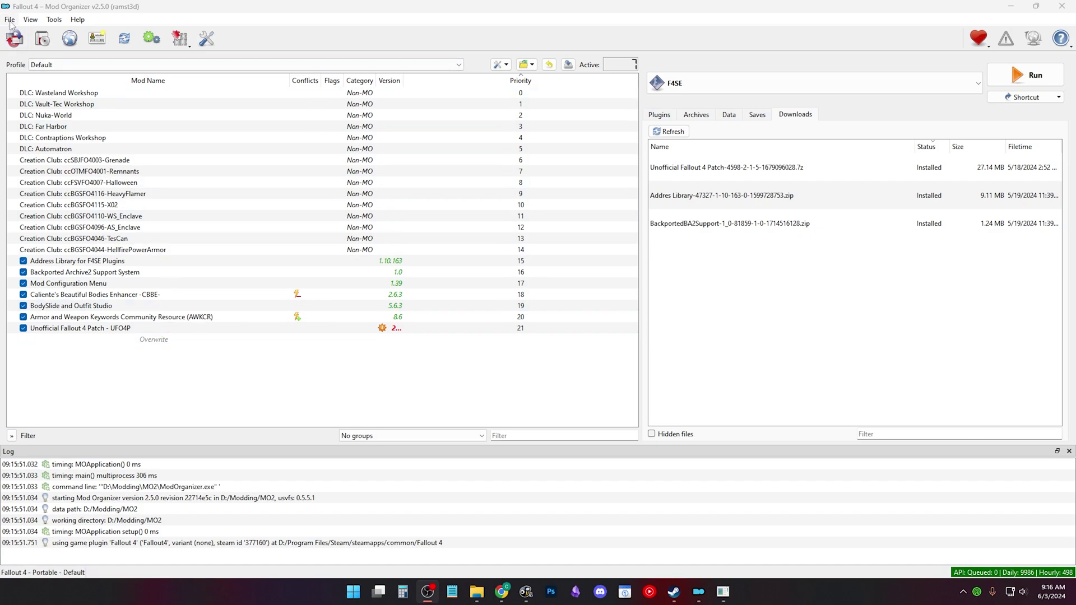
# Step: Open Manage Instances and explore the Portable instance's base folder
pyautogui.click(10, 19)
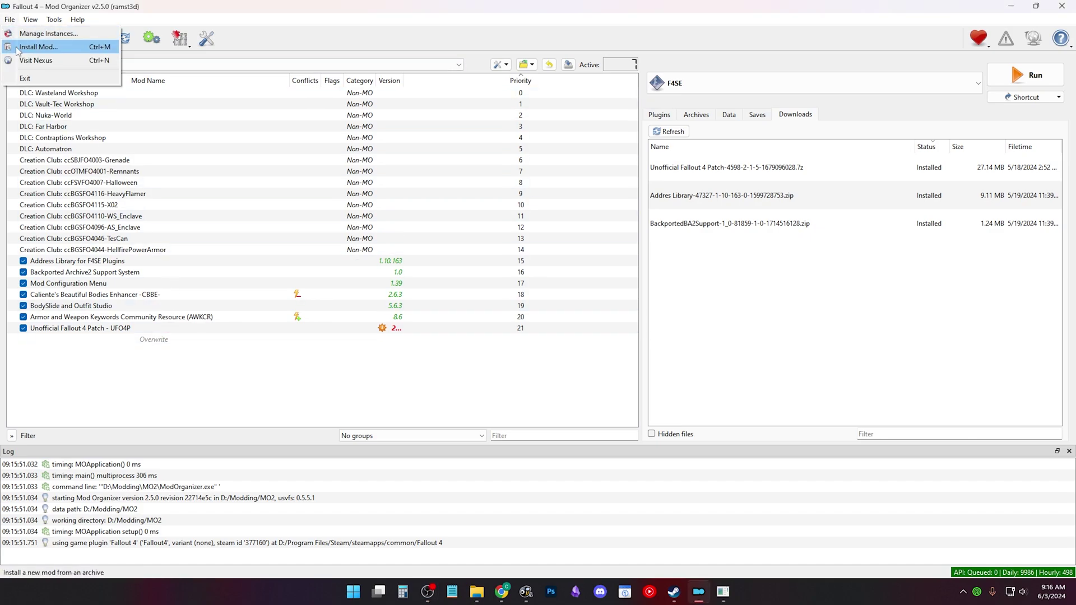
pyautogui.click(45, 34)
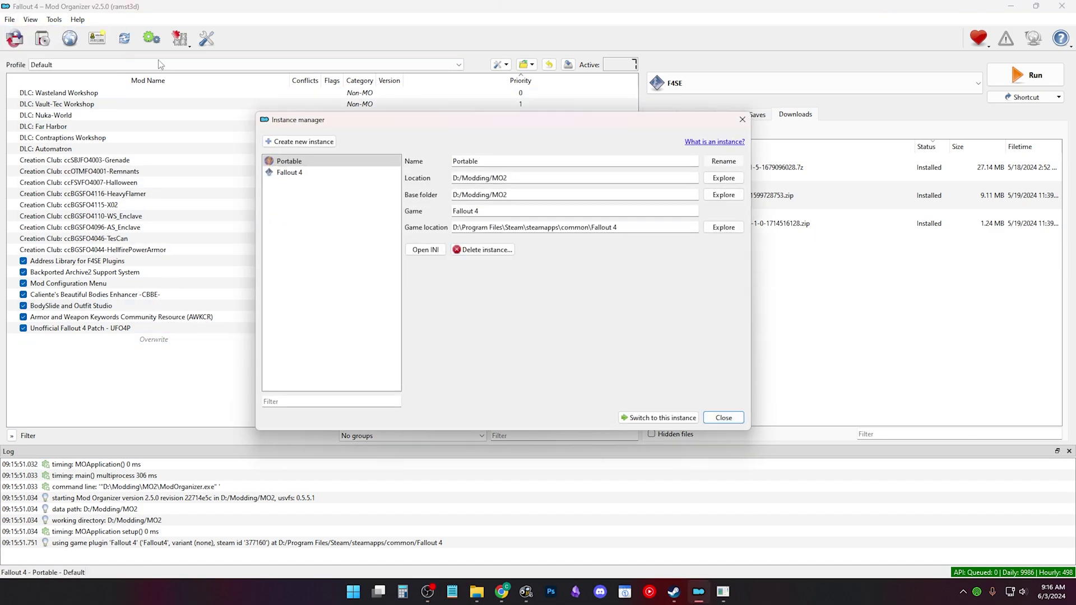
pyautogui.click(368, 157)
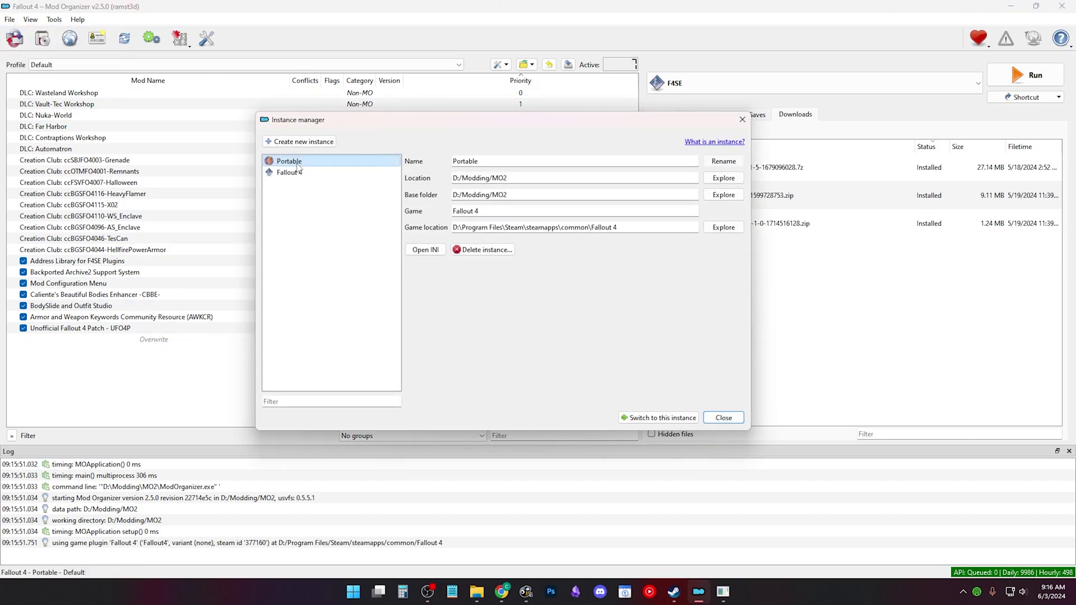
pyautogui.click(722, 196)
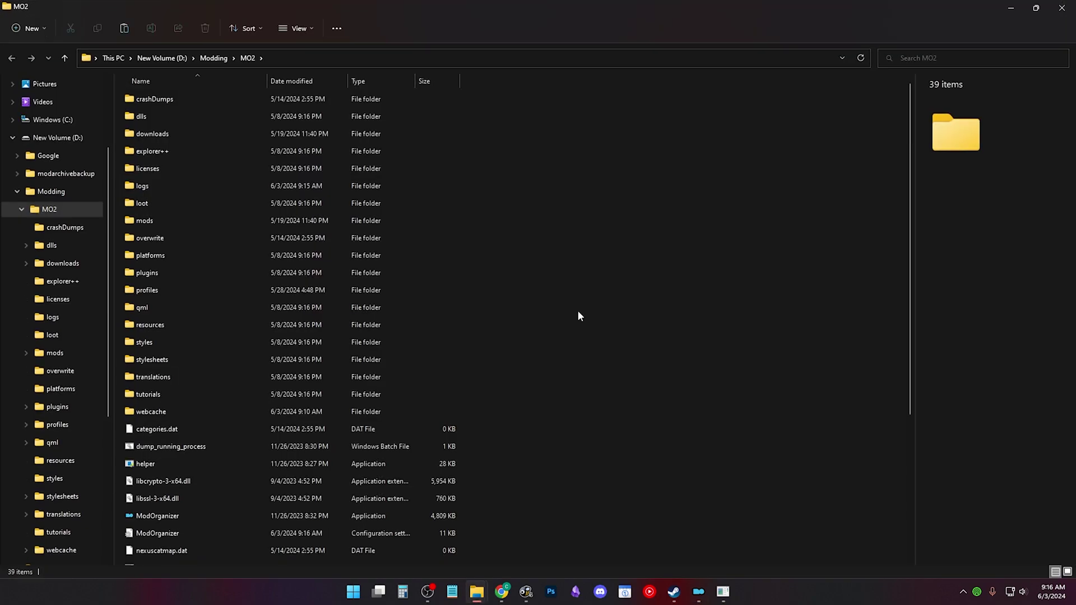
# Step: Copy the Modding folder into a new 'MO2 BACUP' folder at the root of drive D
pyautogui.scroll(-4, 376, 294)
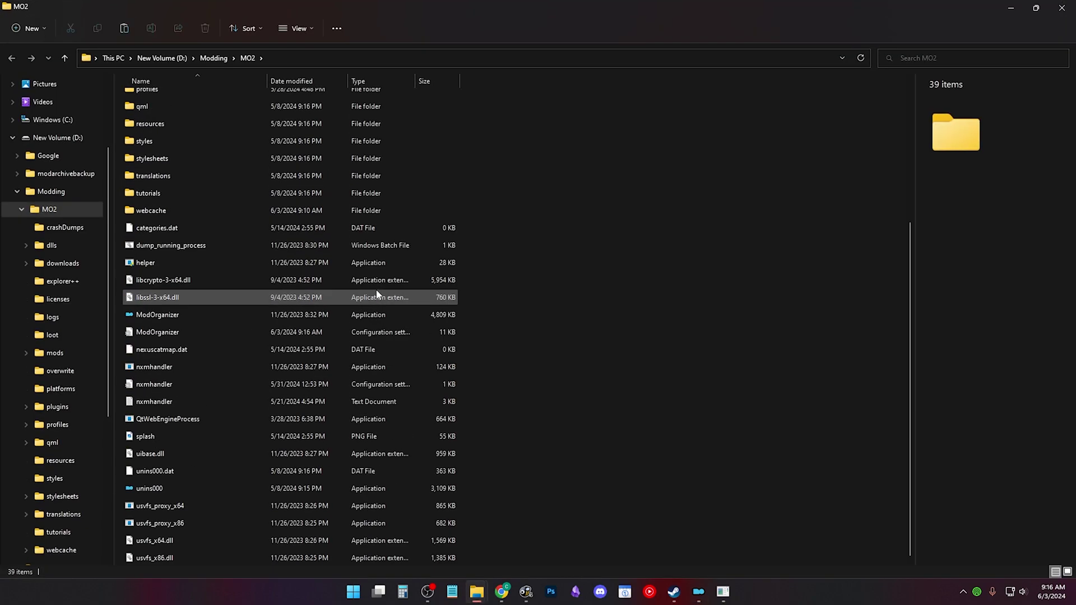
pyautogui.scroll(4, 377, 294)
pyautogui.hotkey('alt', 'Up')
pyautogui.hotkey('alt', 'Up')
pyautogui.rightClick(277, 123)
pyautogui.click(315, 142)
pyautogui.rightClick(406, 241)
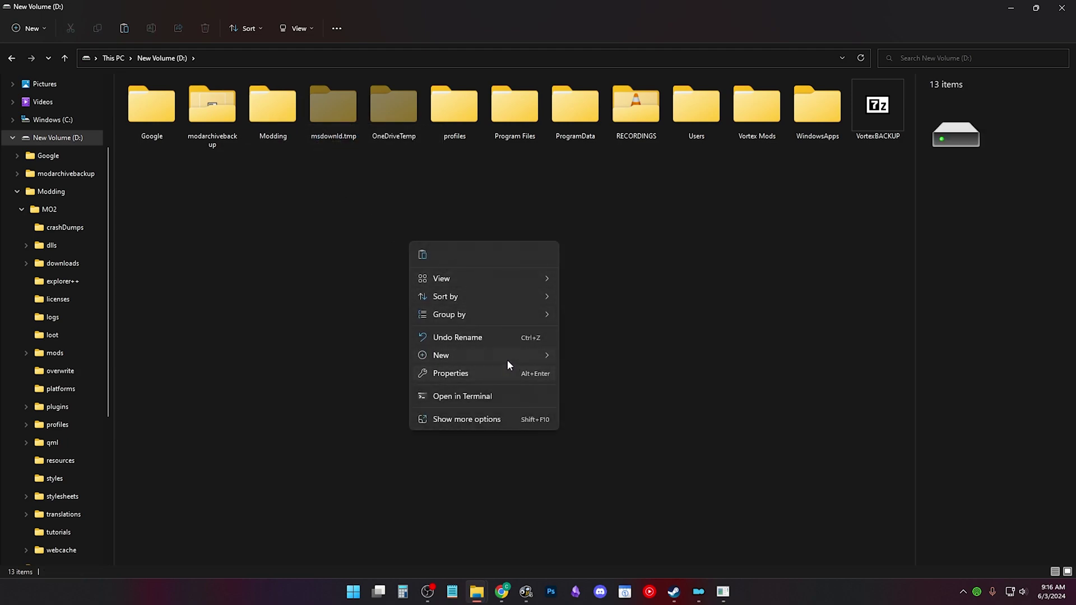
pyautogui.moveTo(508, 355)
pyautogui.click(599, 359)
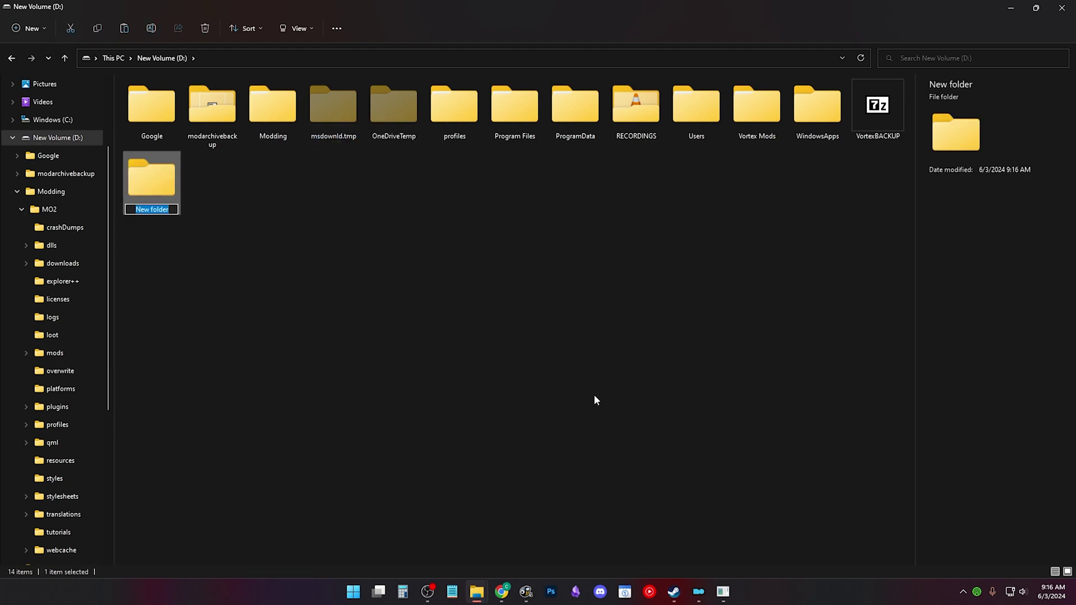
pyautogui.write('MO2 BACUP')
pyautogui.press('Return')
pyautogui.press('Return')
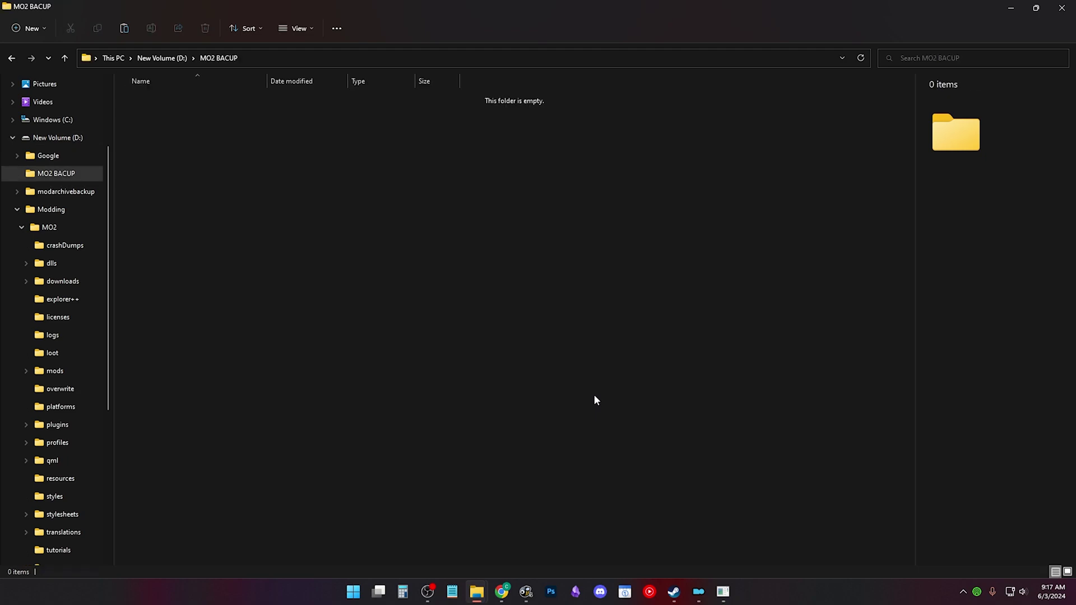
pyautogui.hotkey('ctrl', 'v')
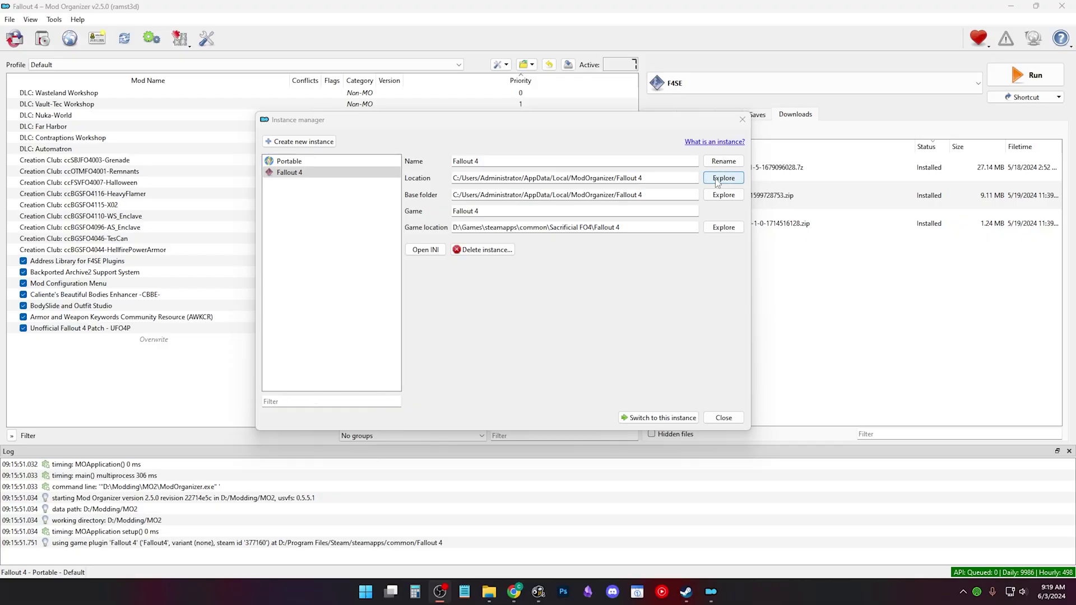
# Step: Copy the ModOrganizer folder from AppData\Local into D:\MO2 BACUP next to Modding
pyautogui.click(718, 199)
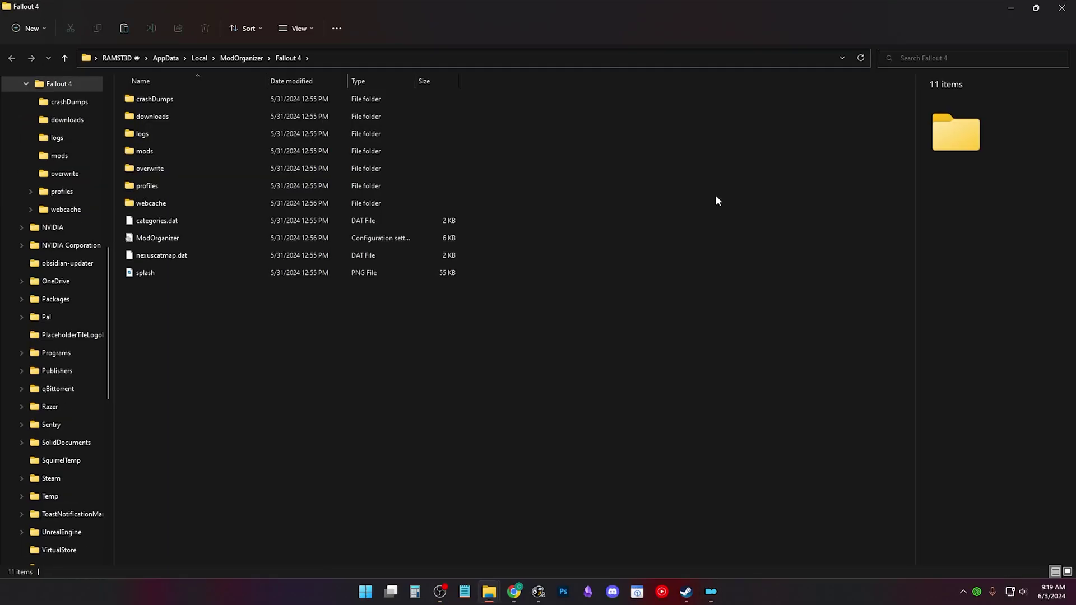
pyautogui.click(199, 58)
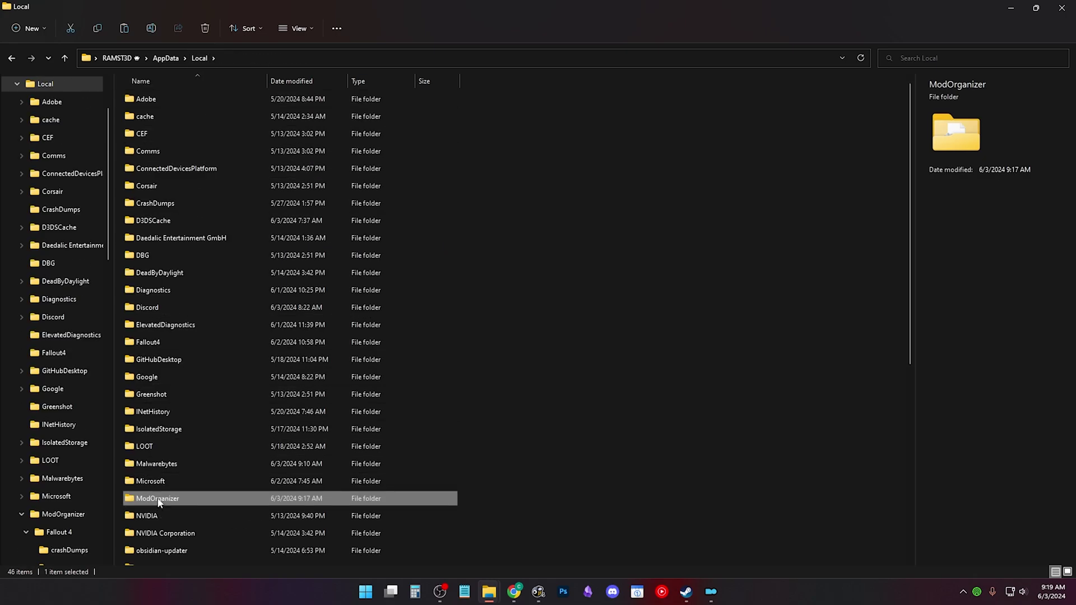
pyautogui.rightClick(159, 500)
pyautogui.click(196, 512)
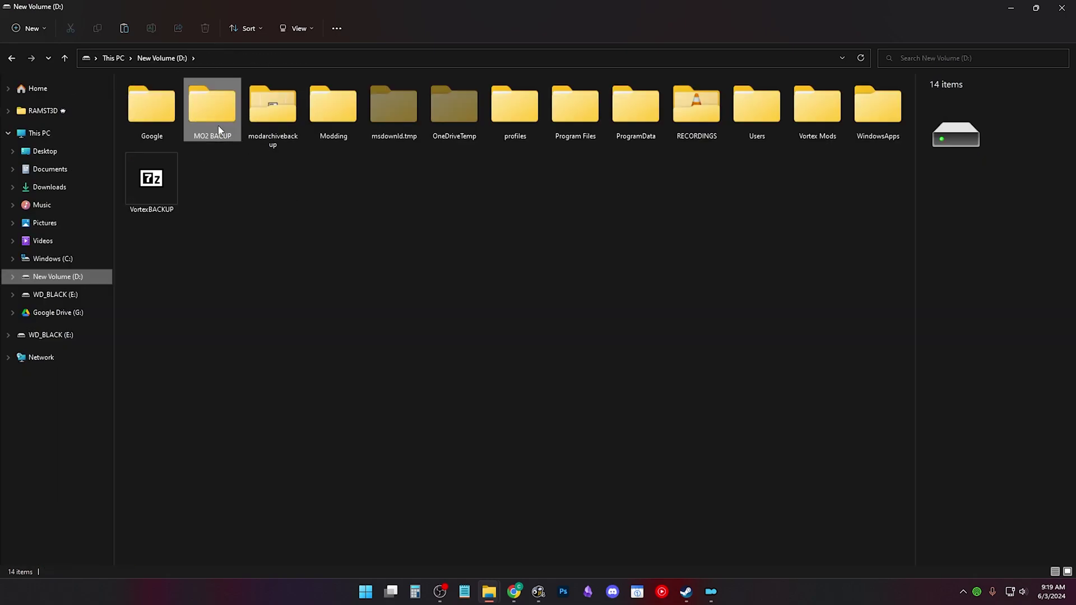
pyautogui.doubleClick(218, 124)
pyautogui.rightClick(224, 235)
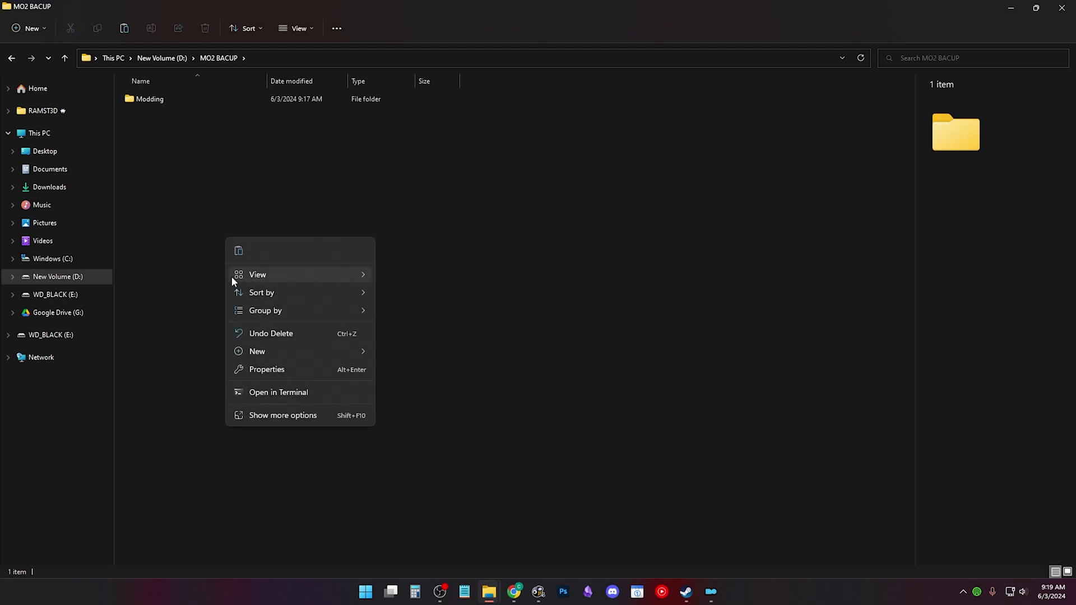
pyautogui.click(237, 250)
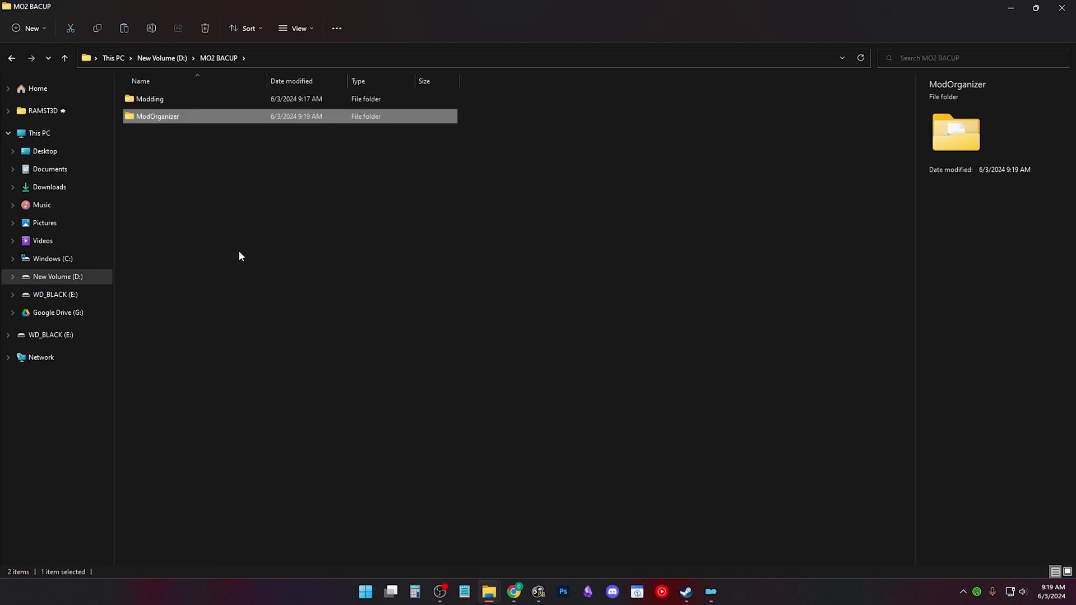
# Step: Compress the MO2 BACUP folder on drive D into MO2 BACUP.zip
pyautogui.click(11, 58)
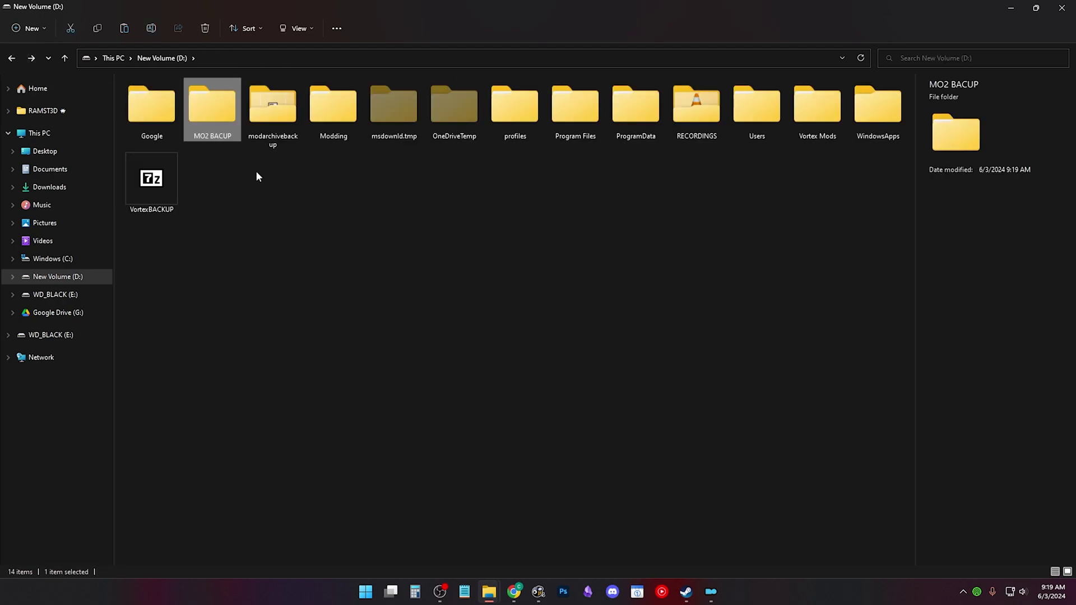
pyautogui.rightClick(219, 111)
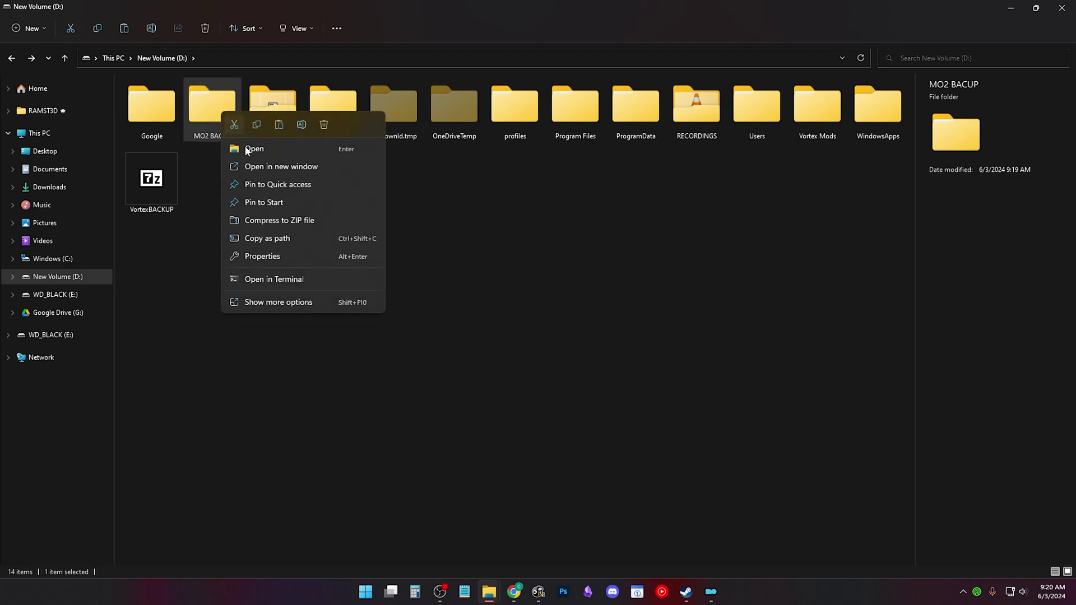
pyautogui.click(319, 222)
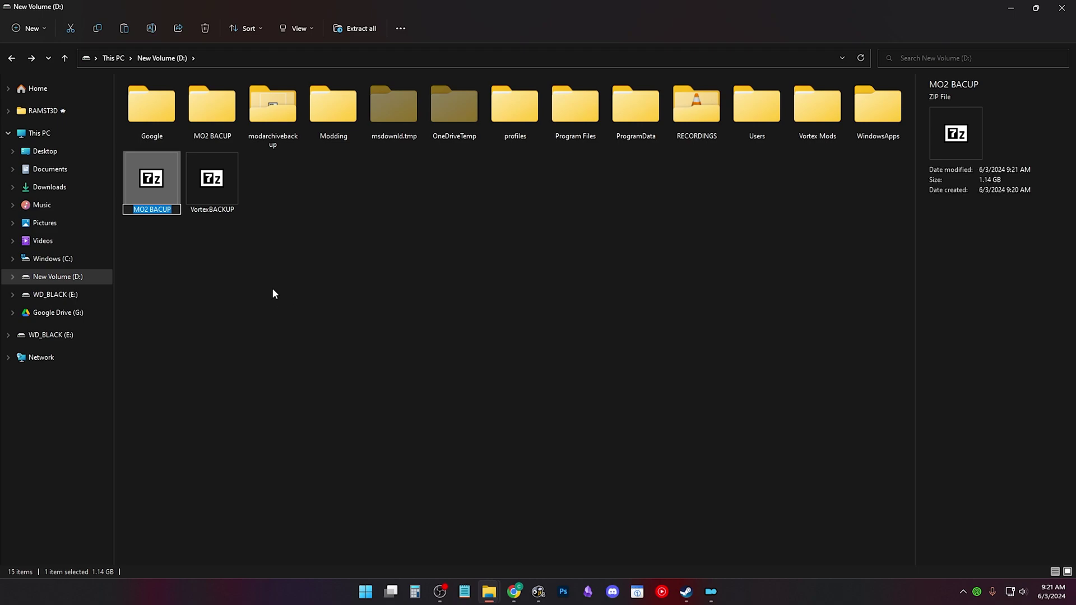
pyautogui.press('Return')
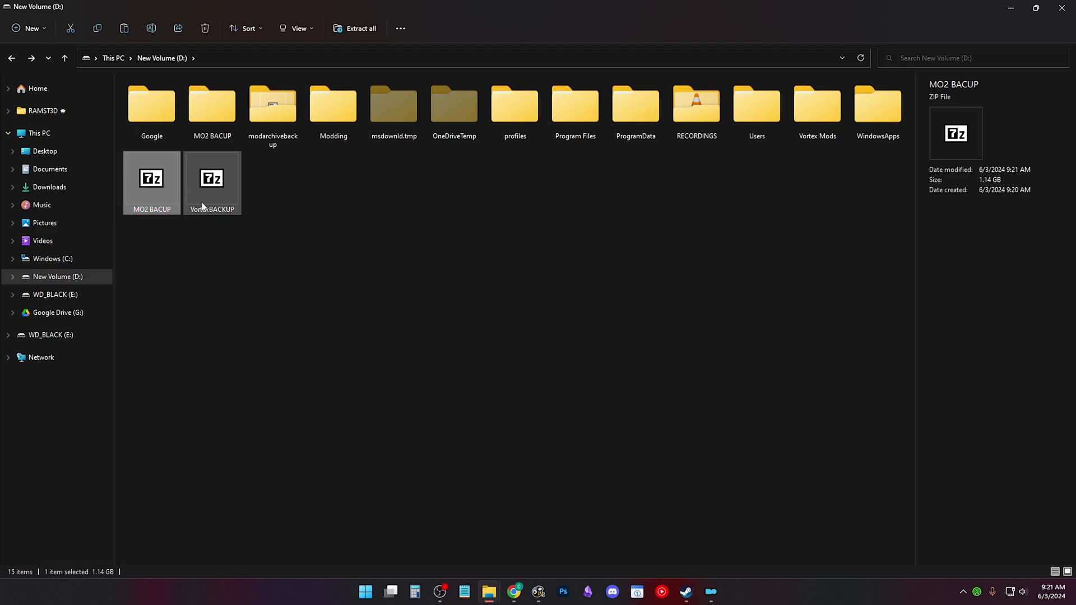
# Step: Inspect MO2 BACUP.zip in 7-Zip, browsing Modding\MO2 and ModOrganizer\Fallout 4\profiles\Default
pyautogui.doubleClick(166, 194)
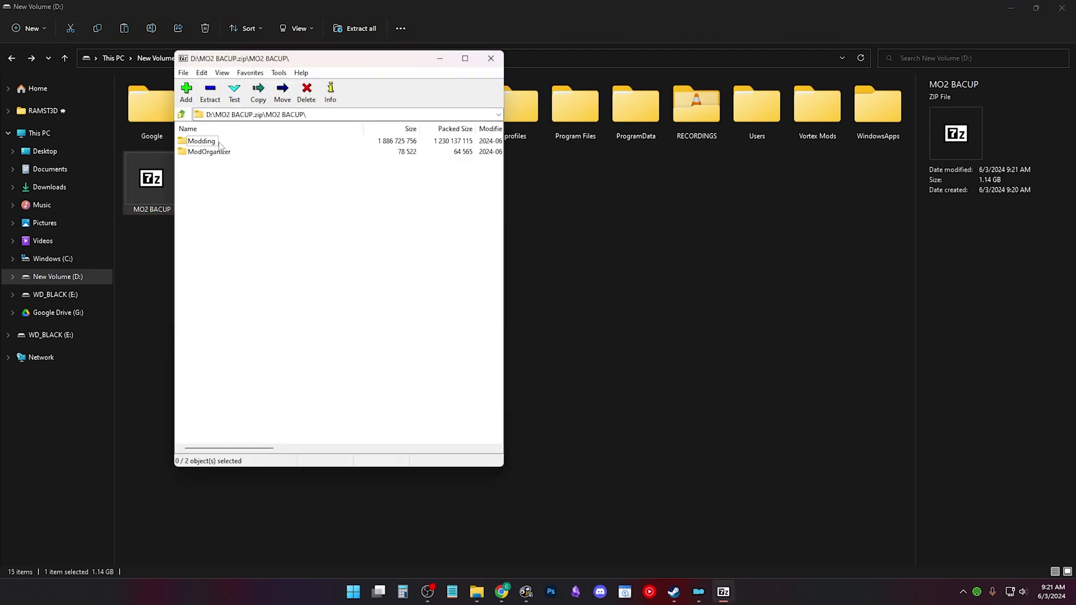
pyautogui.doubleClick(203, 142)
pyautogui.doubleClick(196, 141)
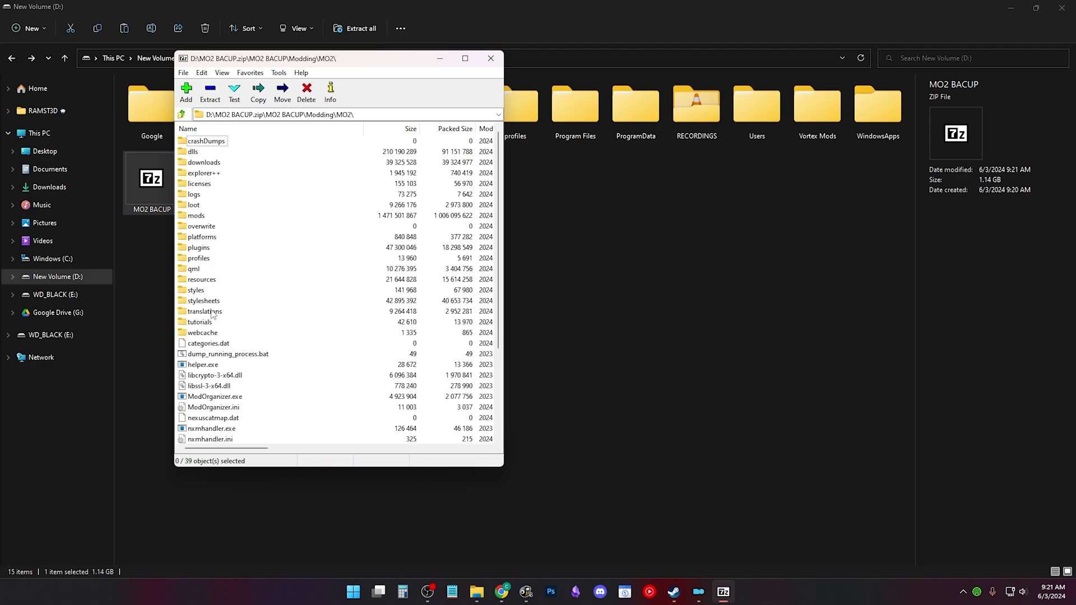
pyautogui.doubleClick(213, 260)
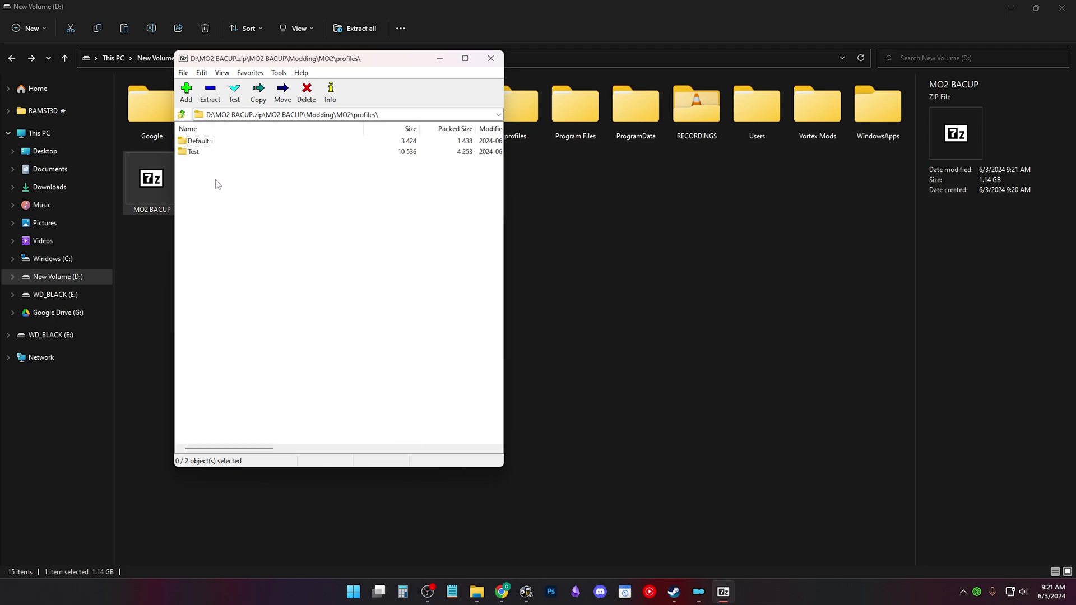
pyautogui.press('BackSpace')
pyautogui.press('BackSpace')
pyautogui.press('BackSpace')
pyautogui.doubleClick(206, 152)
pyautogui.click(204, 152)
pyautogui.doubleClick(202, 141)
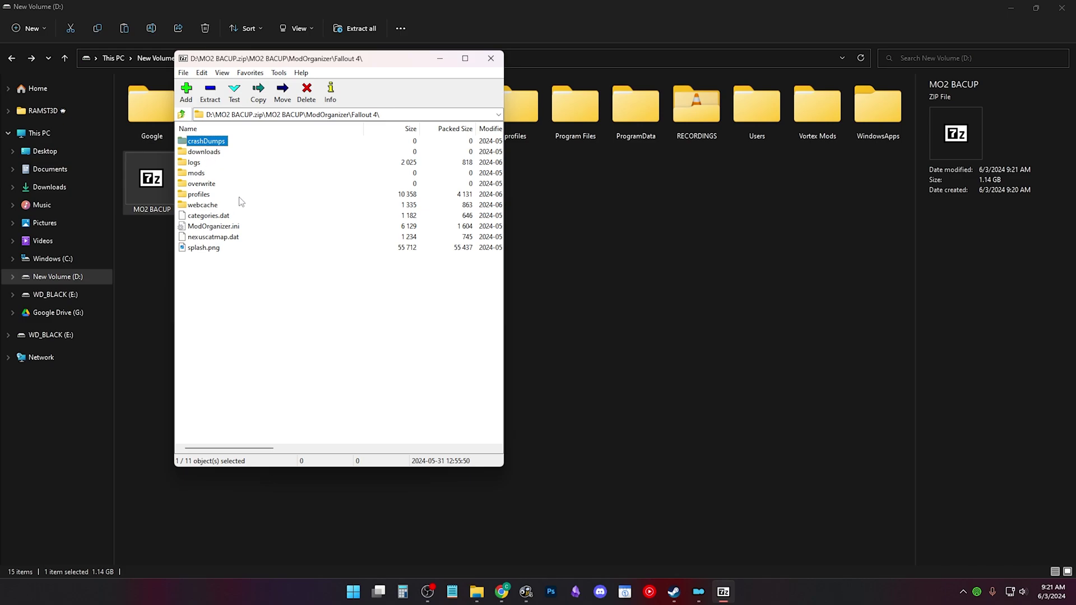
pyautogui.doubleClick(209, 194)
pyautogui.click(206, 141)
pyautogui.doubleClick(206, 142)
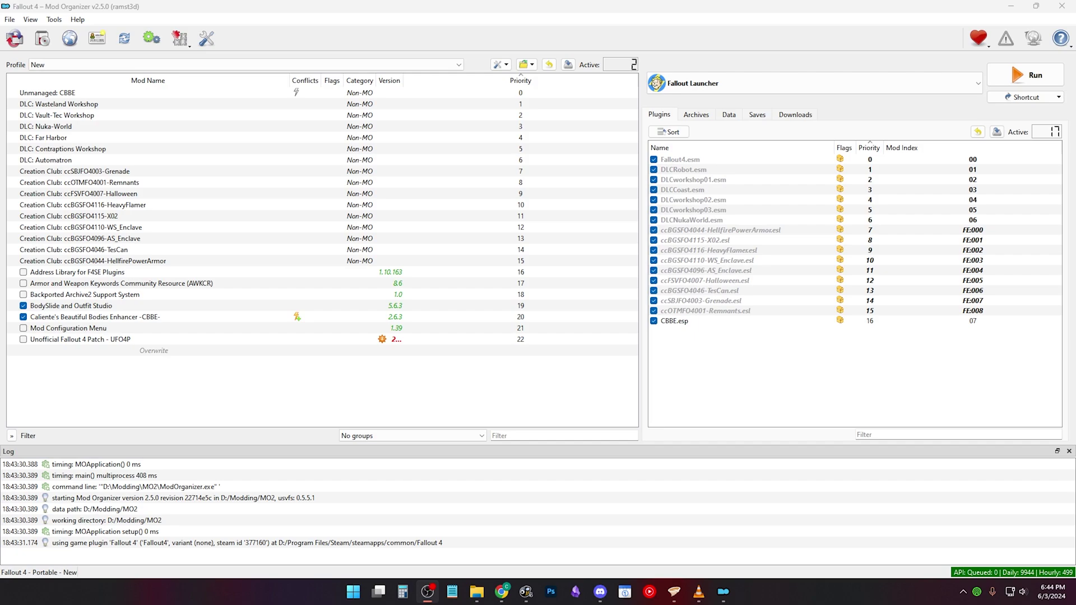
# Step: Drag Hot Coffee and three more mod archives into Downloads and fetch Hot Coffee's Nexus info
pyautogui.click(796, 118)
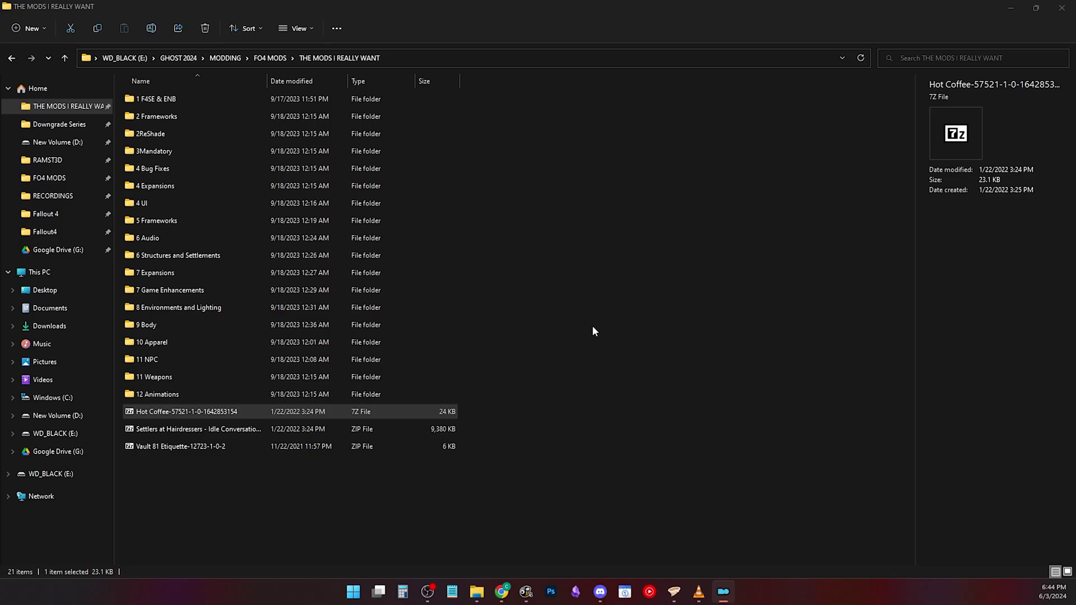
pyautogui.moveTo(226, 408); pyautogui.dragTo(661, 413)
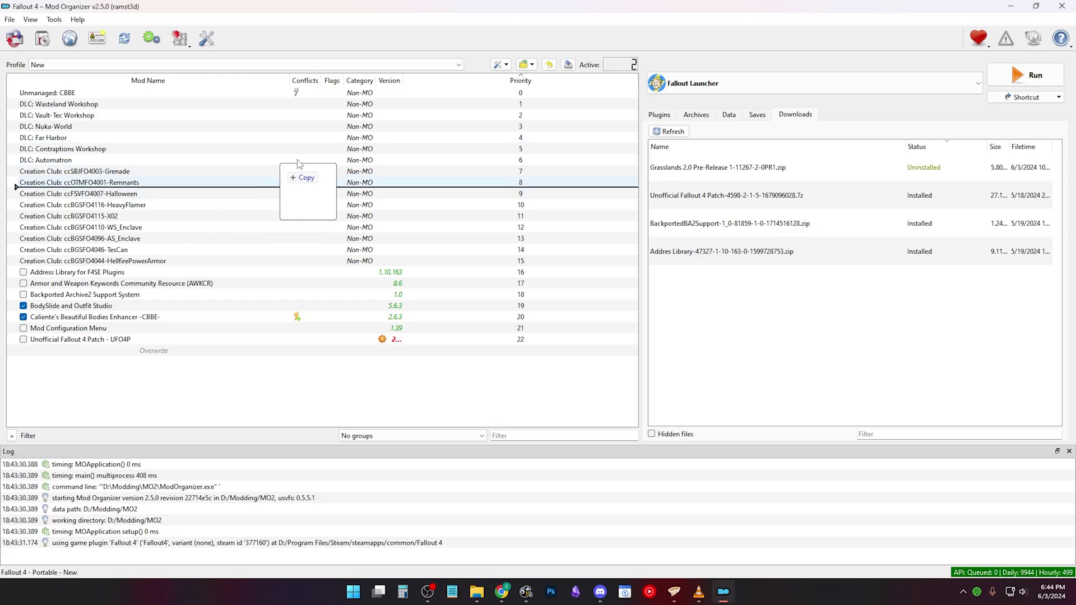
pyautogui.moveTo(283, 179); pyautogui.dragTo(735, 284)
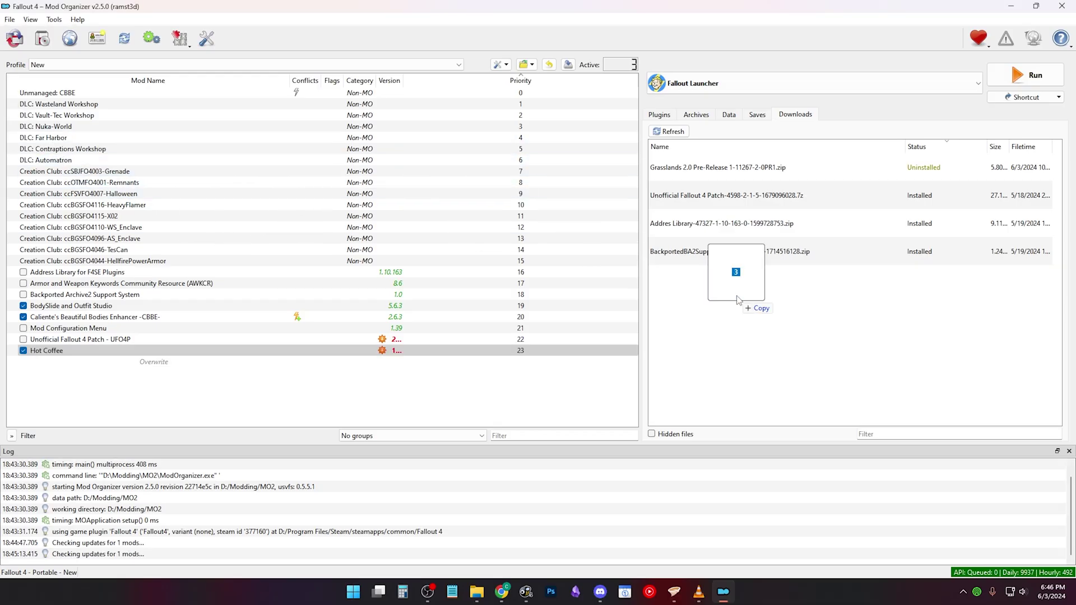
pyautogui.moveTo(738, 300); pyautogui.dragTo(749, 298)
pyautogui.rightClick(710, 285)
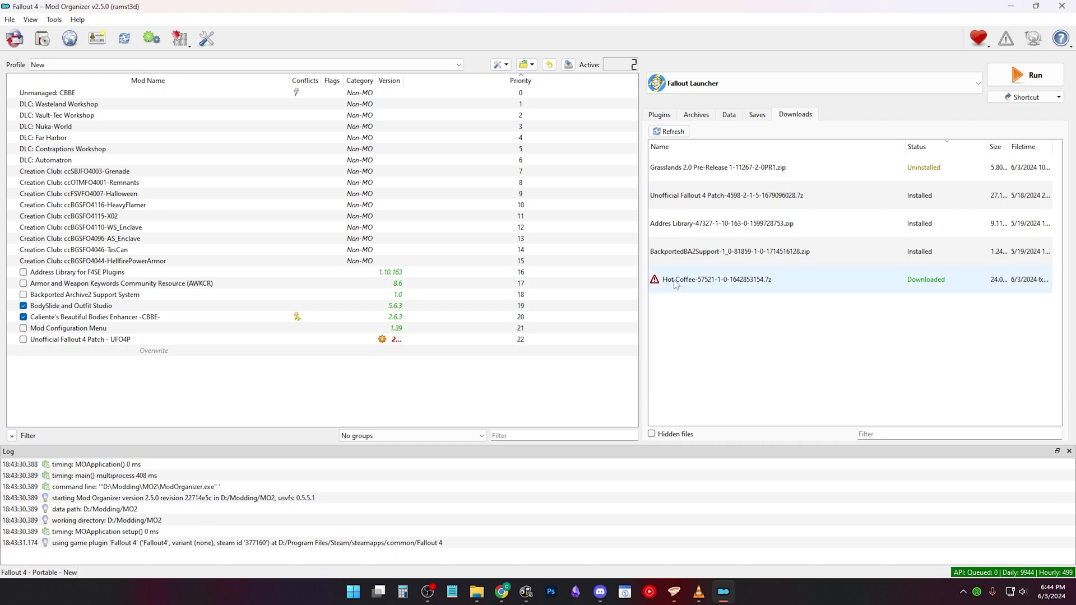
pyautogui.rightClick(675, 284)
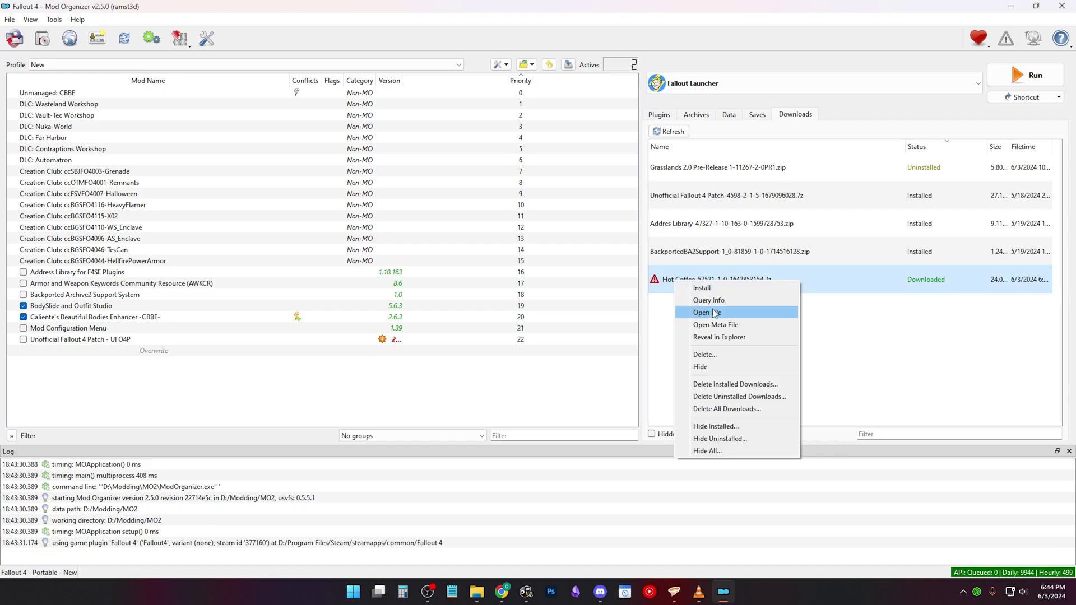
pyautogui.click(712, 301)
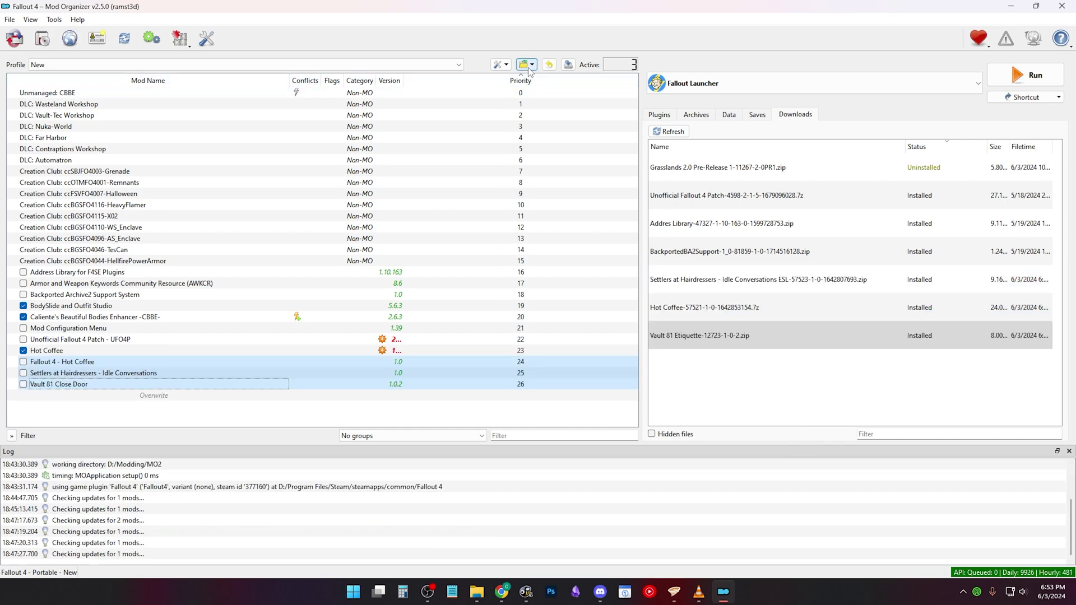
# Step: Delete the .meta files from the downloads folder and refetch the Unofficial Fallout 4 Patch's Nexus info
pyautogui.click(527, 65)
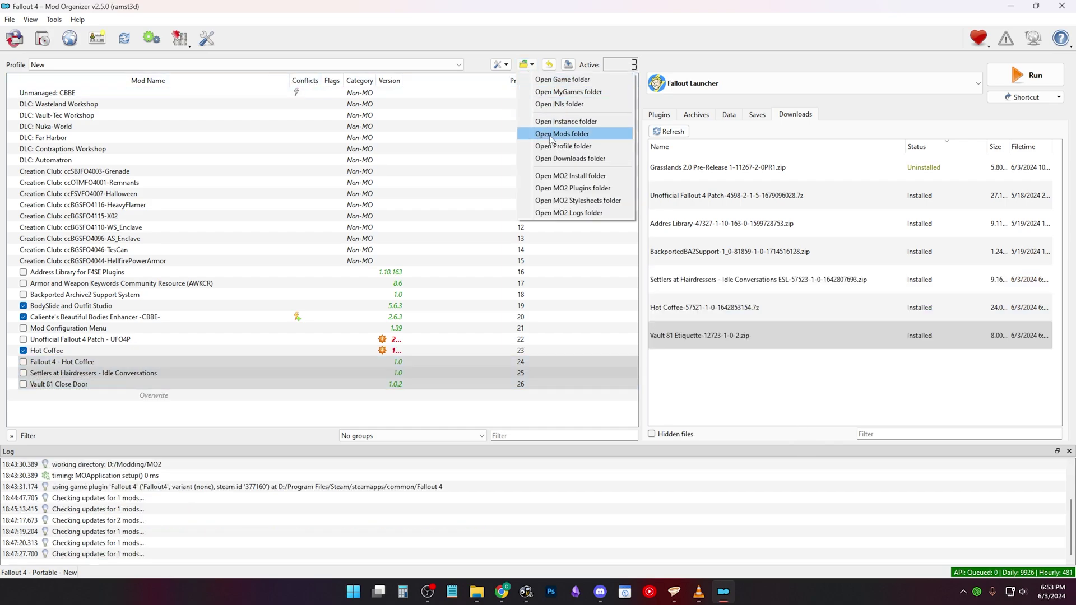
pyautogui.click(570, 158)
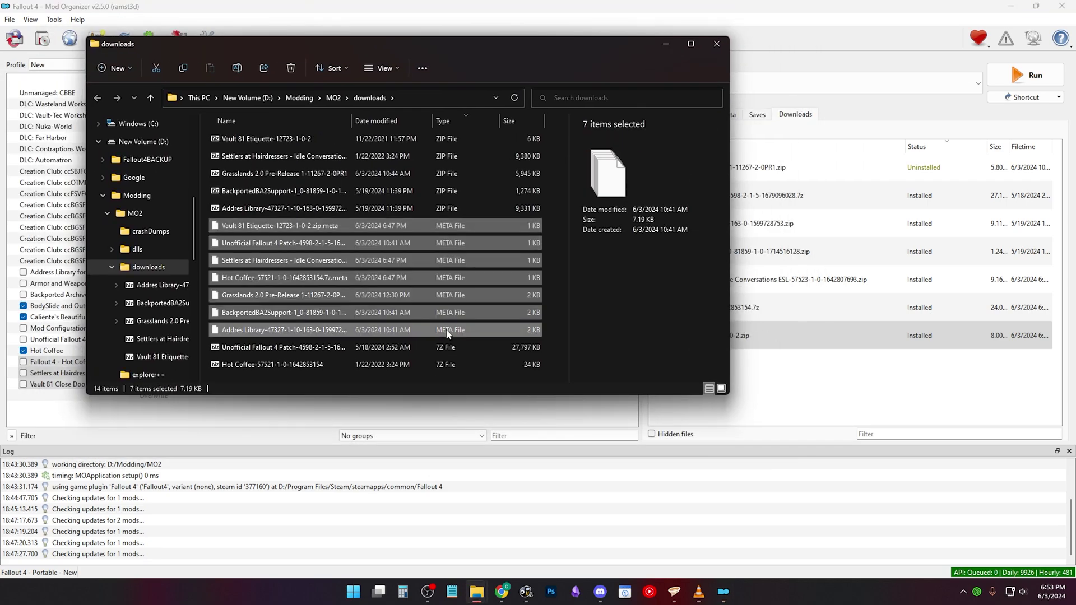
pyautogui.press('Delete')
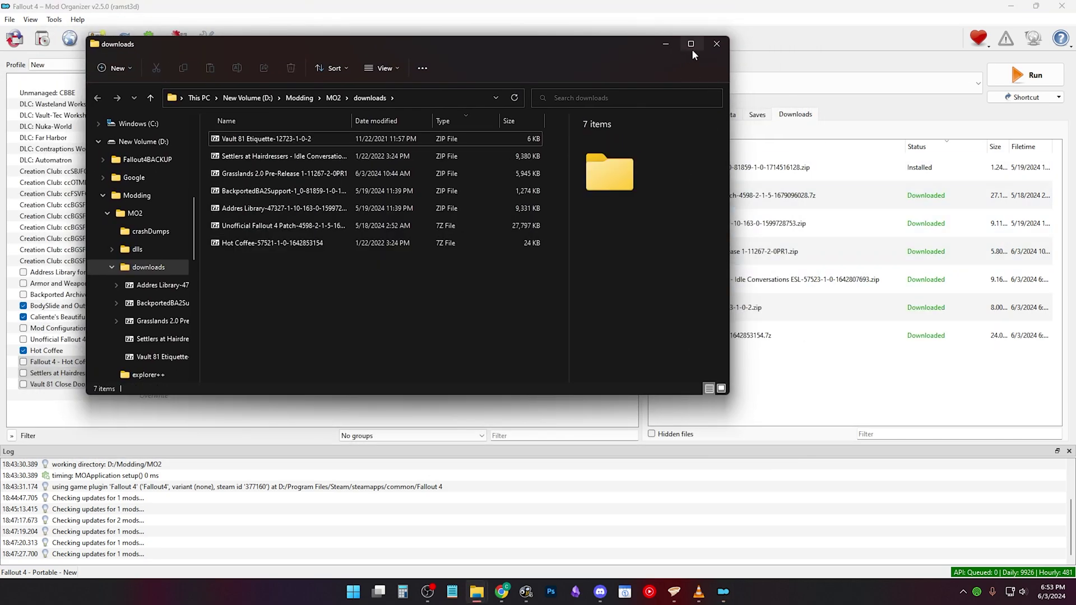
pyautogui.click(705, 45)
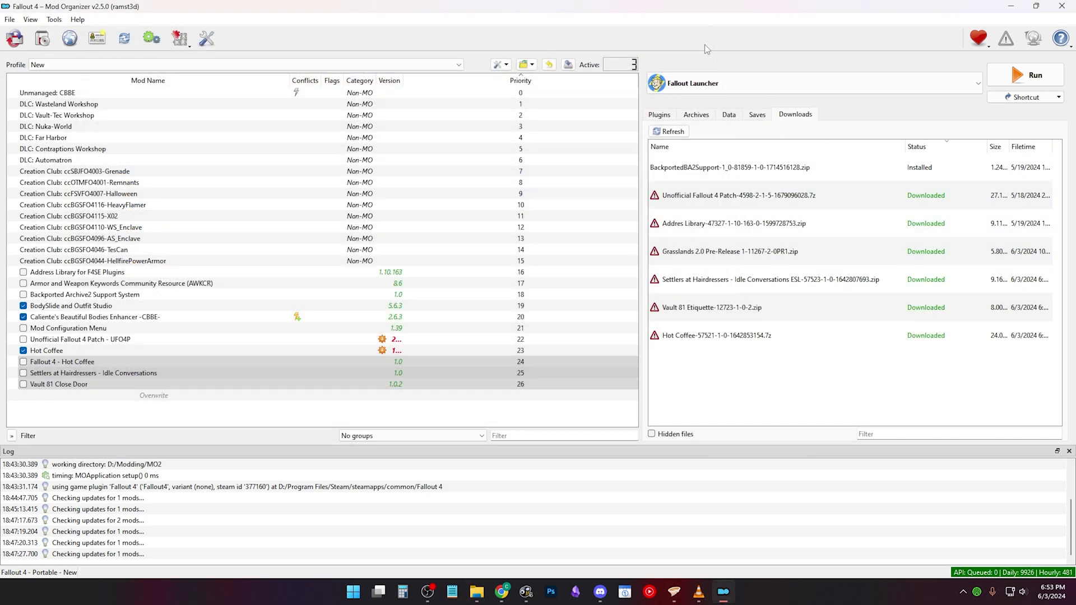
pyautogui.click(838, 200)
pyautogui.rightClick(837, 202)
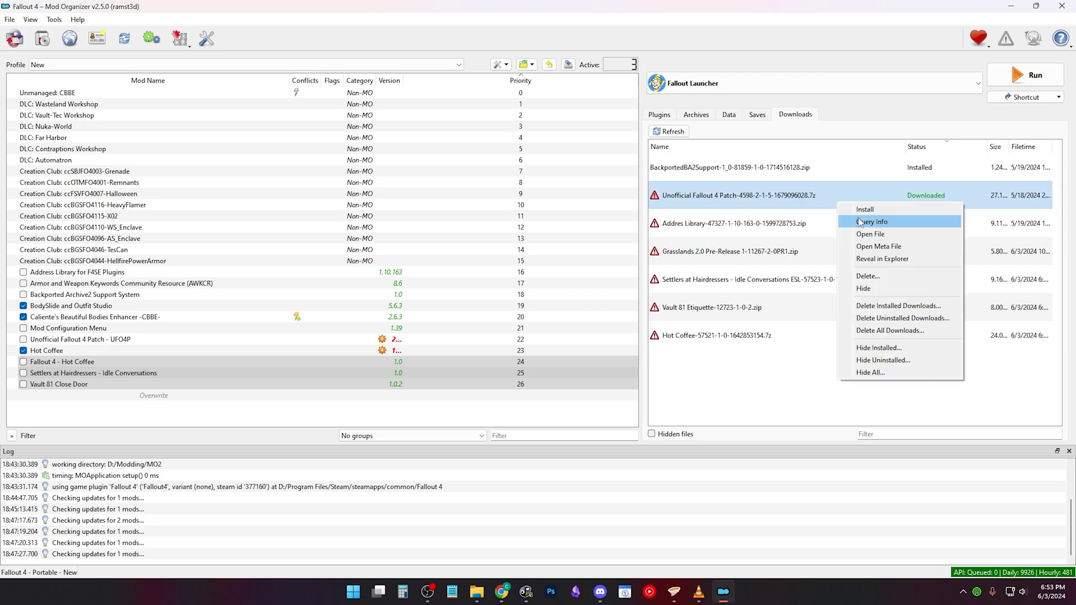
pyautogui.click(861, 223)
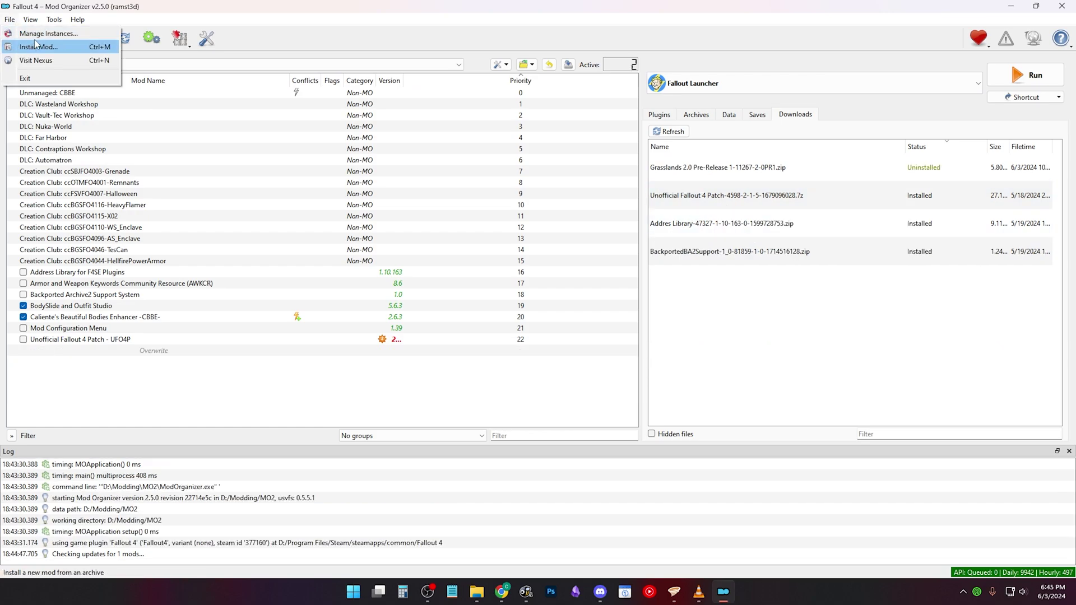
# Step: Quick-install the Hot Coffee archive from THE MODS I REALLY WANT and enable it
pyautogui.click(39, 46)
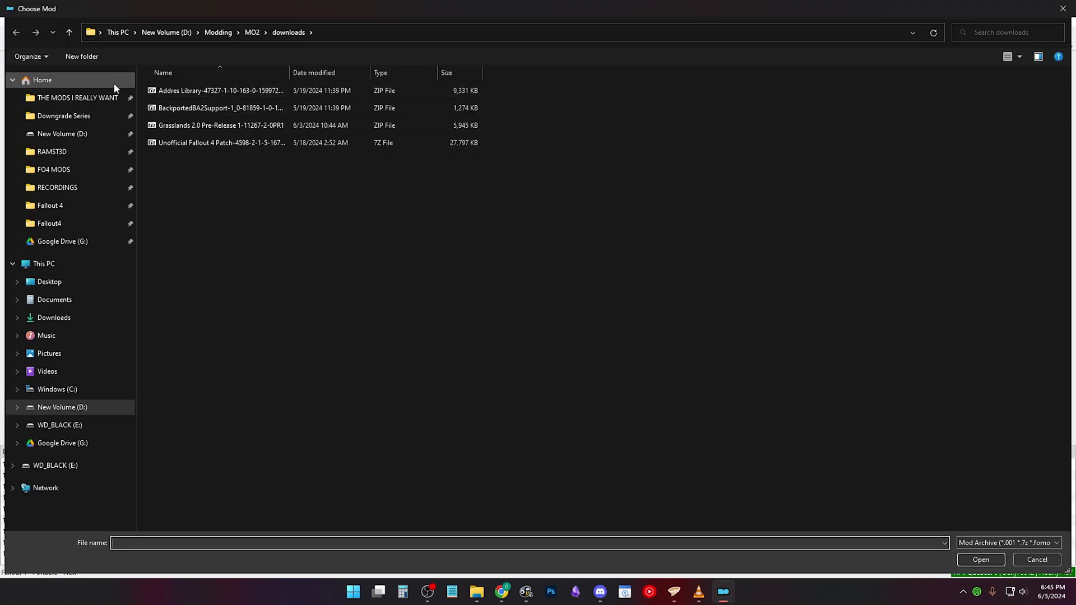
pyautogui.click(112, 97)
pyautogui.doubleClick(207, 403)
pyautogui.click(580, 302)
pyautogui.click(23, 350)
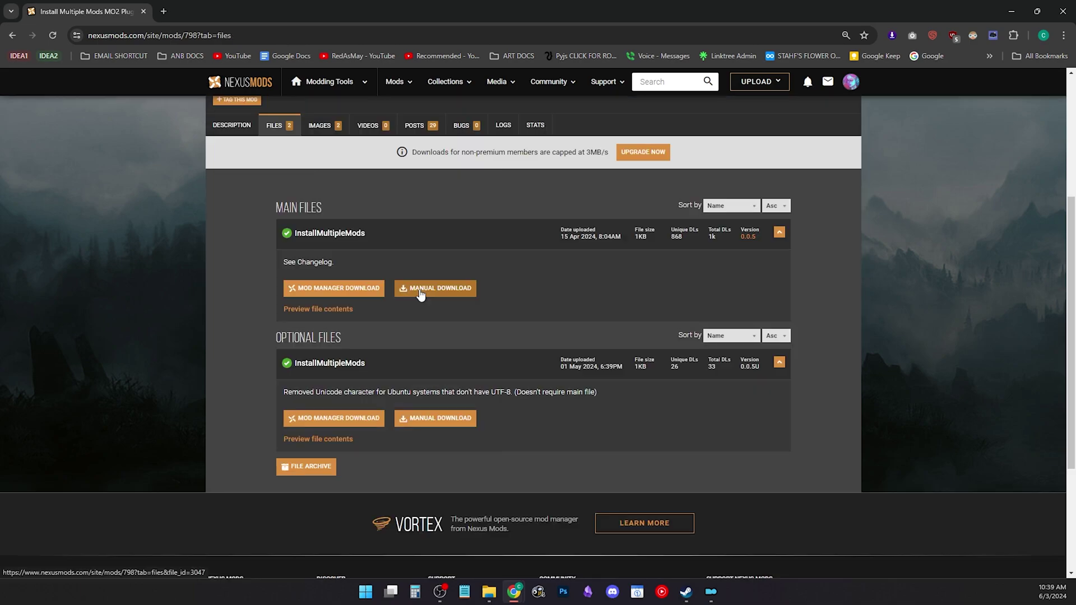
# Step: Start the manual slow download of the InstallMultipleMods 0.0.5 zip
pyautogui.click(426, 290)
pyautogui.click(559, 354)
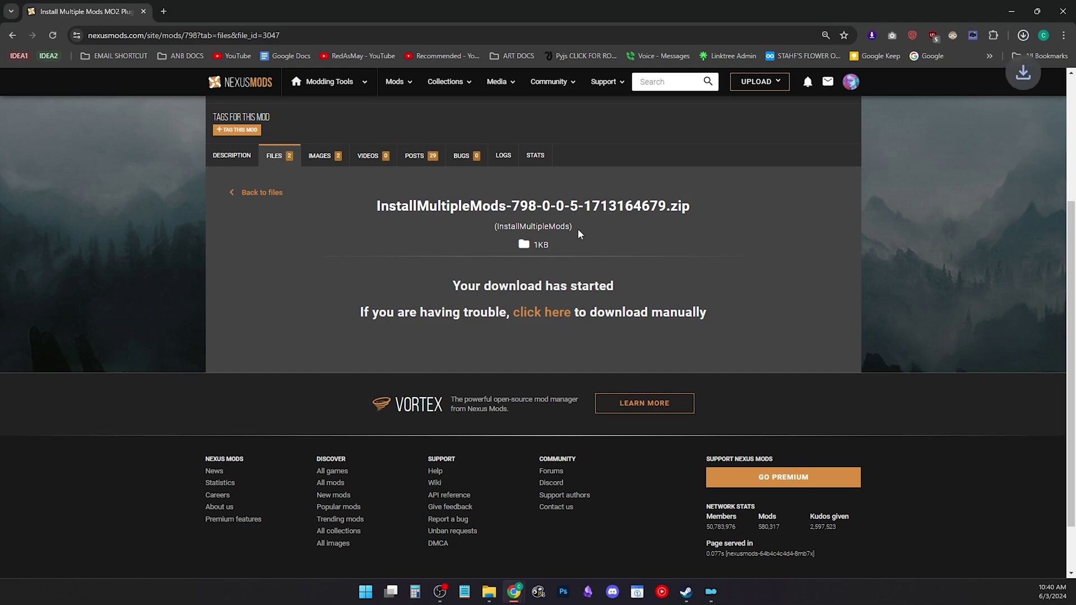
# Step: Drag InstallMultipleMods.py from the downloaded zip into the MO2 plugins folder
pyautogui.click(929, 85)
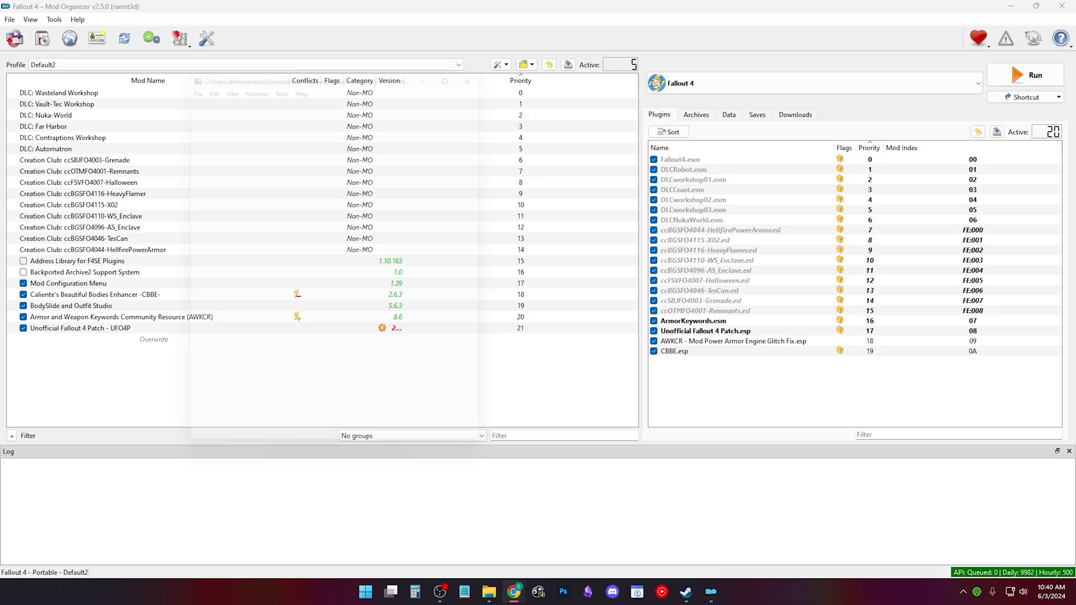
pyautogui.moveTo(346, 64); pyautogui.dragTo(760, 64)
pyautogui.click(527, 65)
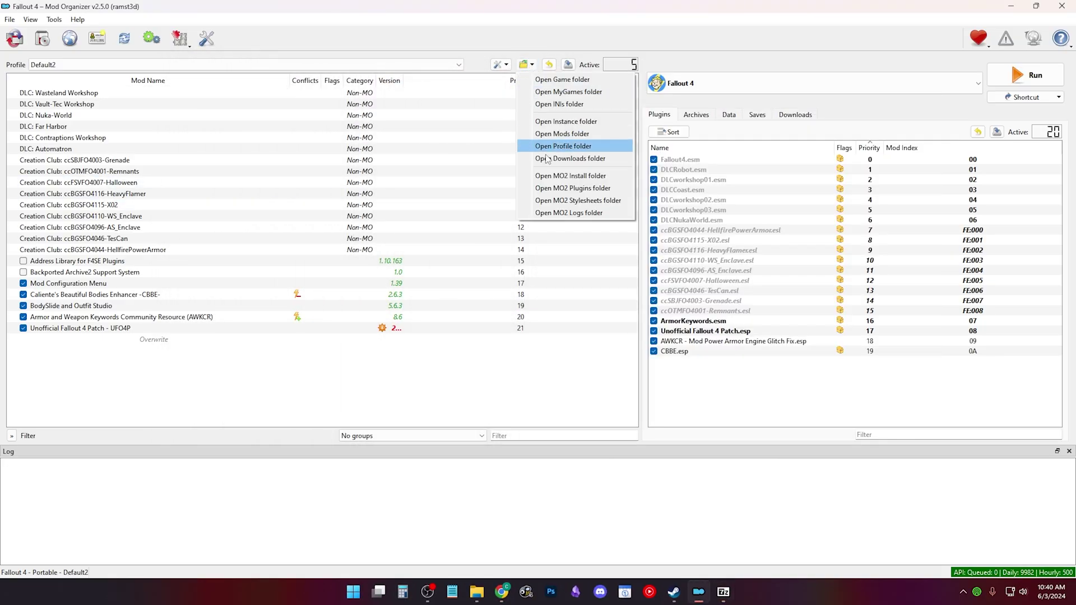
pyautogui.click(582, 188)
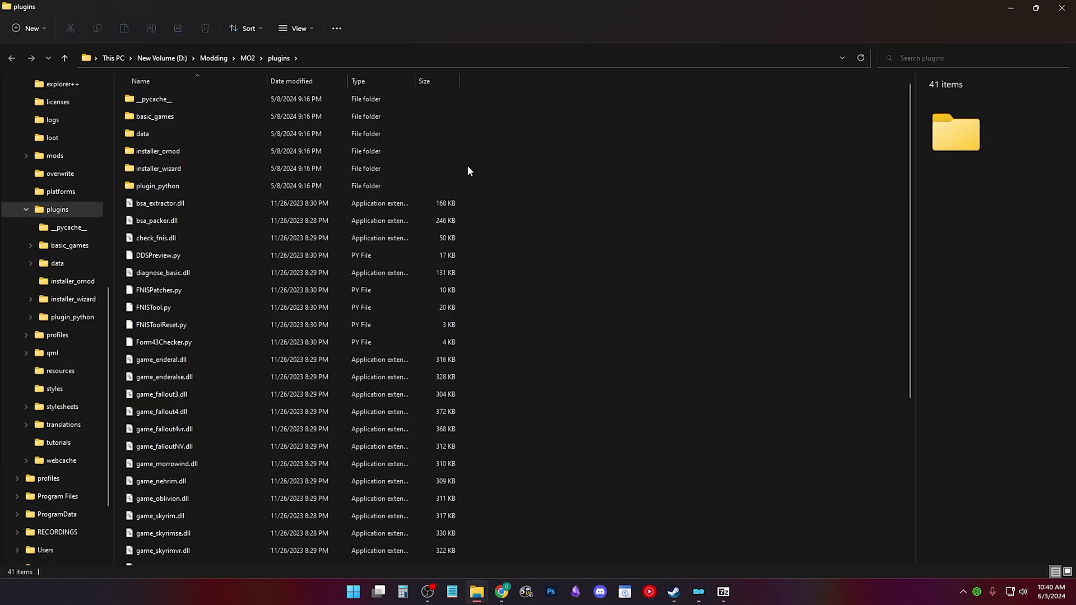
pyautogui.scroll(-5, 505, 179)
pyautogui.click(724, 591)
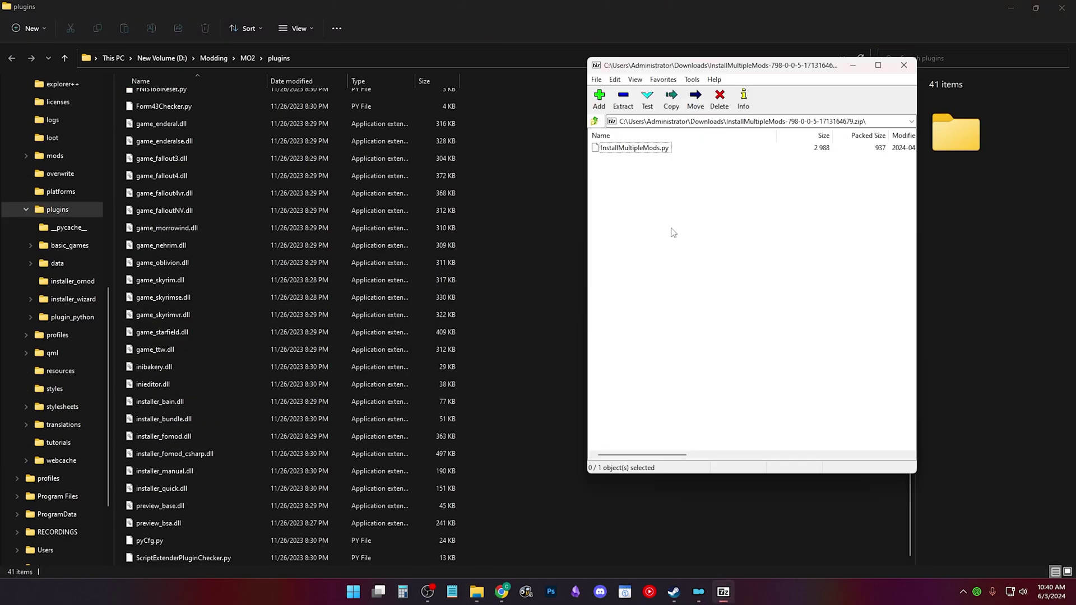
pyautogui.click(650, 154)
pyautogui.scroll(3, 448, 246)
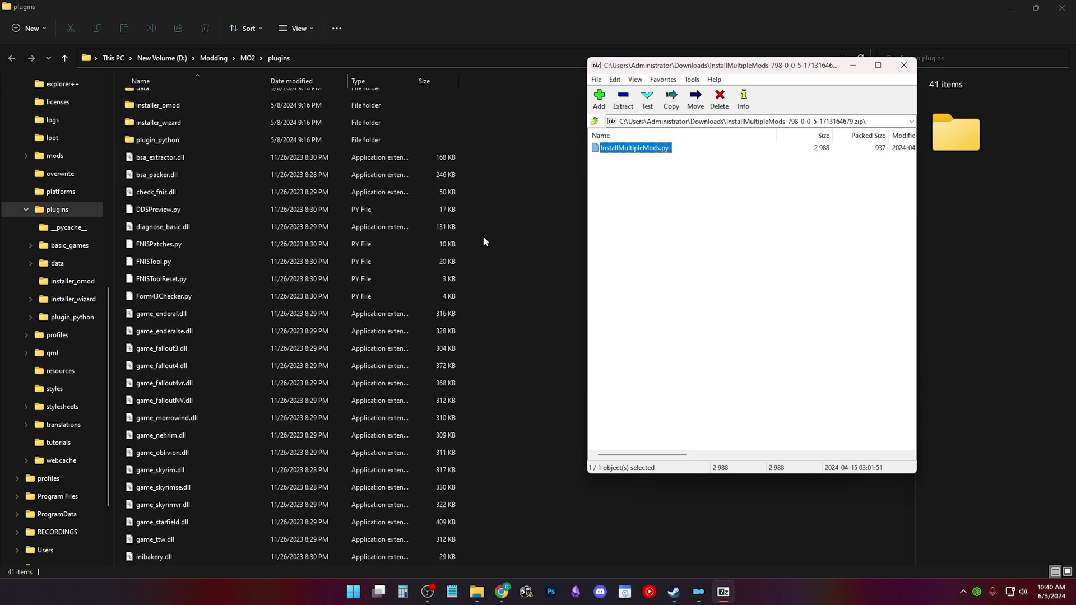
pyautogui.moveTo(622, 148); pyautogui.dragTo(556, 232)
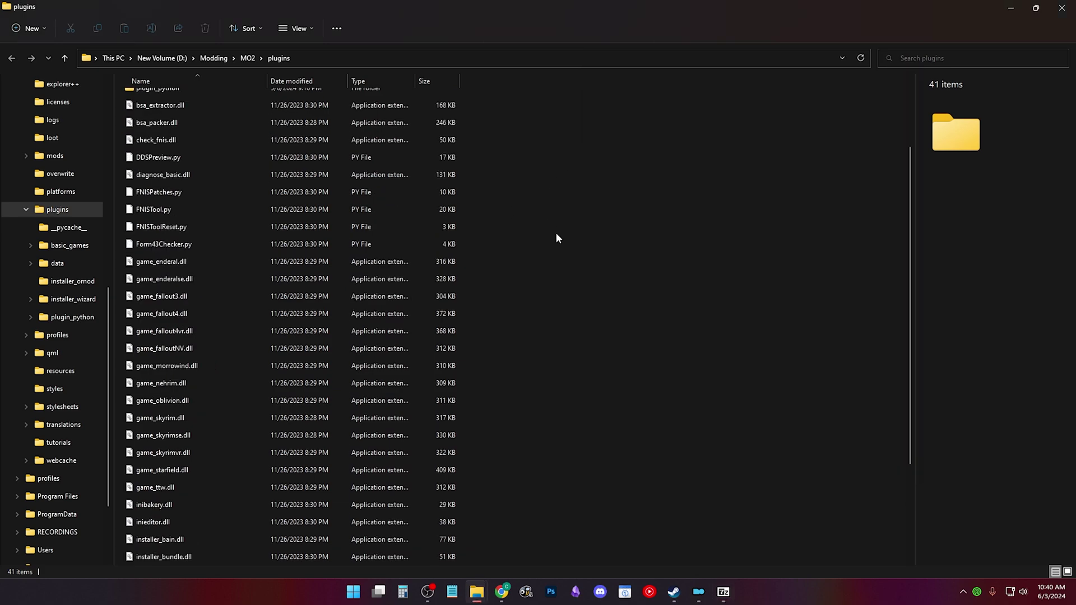
pyautogui.click(1063, 11)
# Step: Close the plugin archive and select the Unofficial Fallout 4 Patch download
pyautogui.click(895, 59)
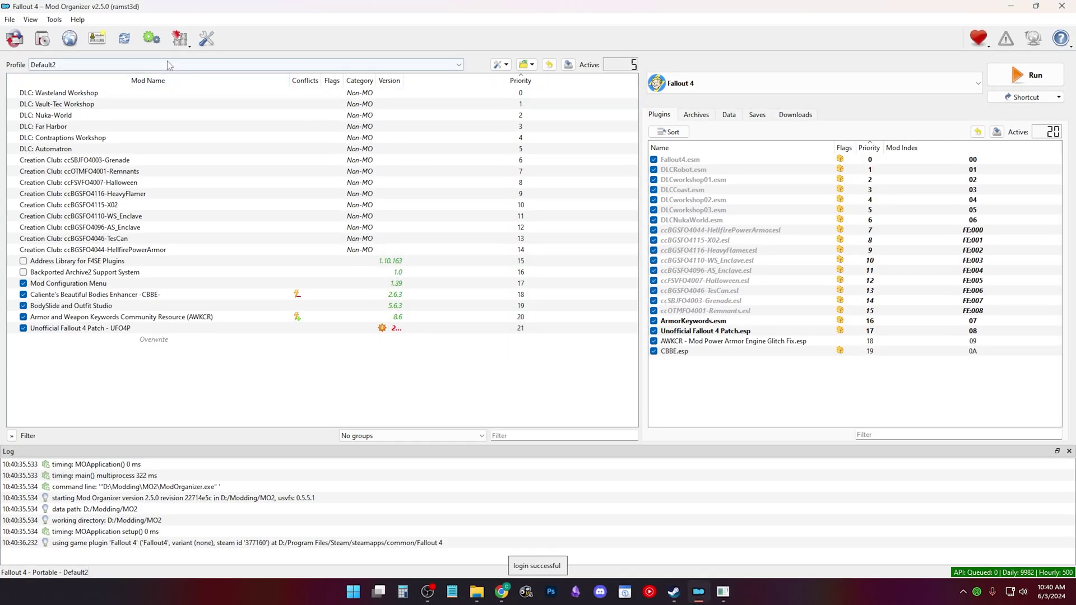
pyautogui.click(180, 39)
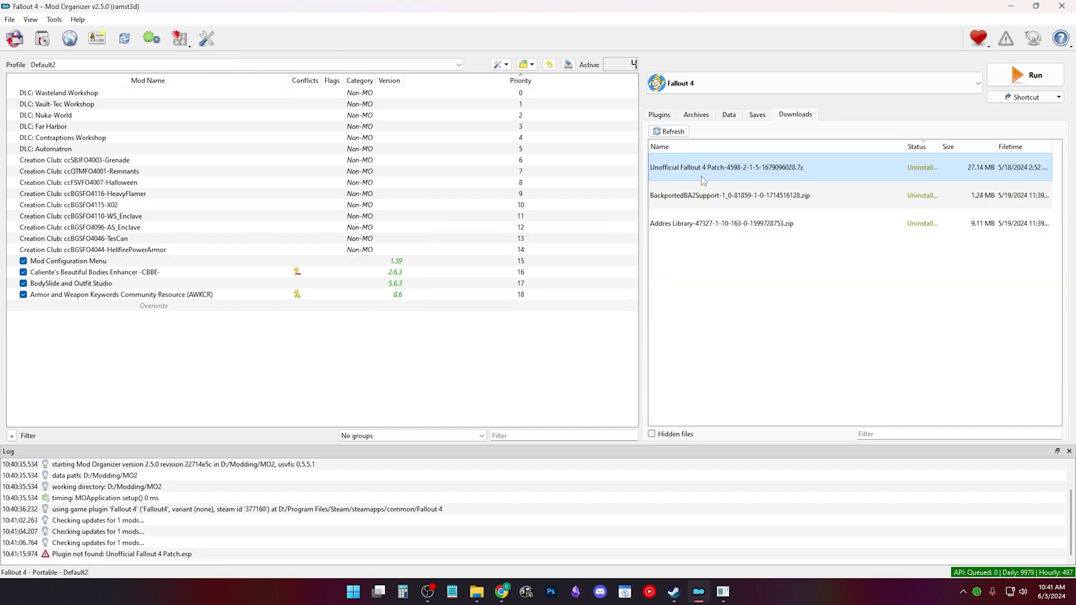
pyautogui.rightClick(709, 200)
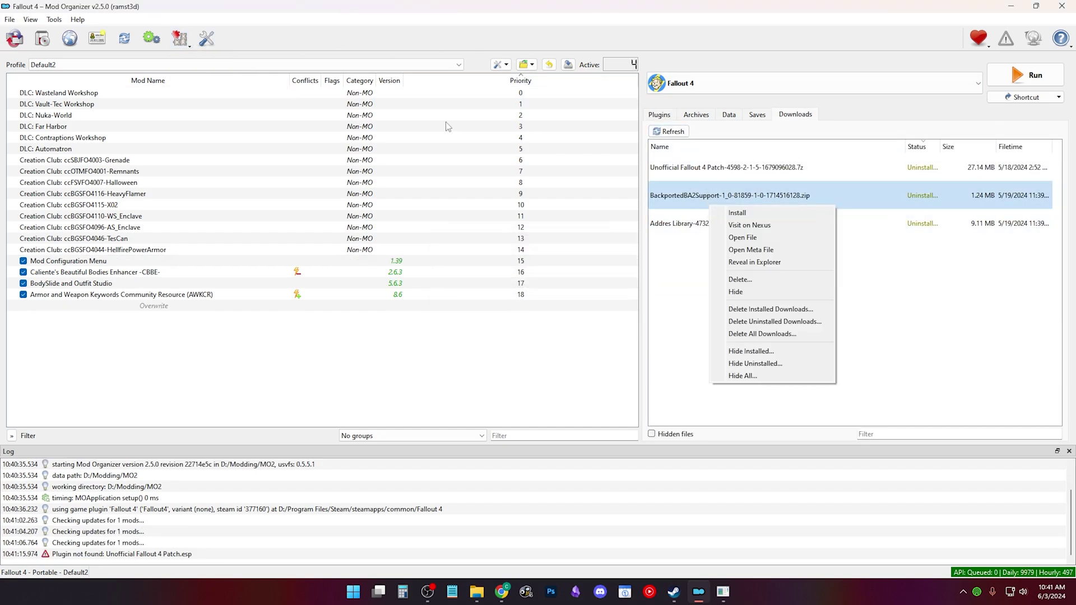
pyautogui.click(816, 180)
pyautogui.press('Down')
pyautogui.press('Down')
pyautogui.press('Up')
pyautogui.press('Up')
# Step: Install Backported Archive2 Support System and the Unofficial Fallout 4 Patch with Install Multiple Mods
pyautogui.click(182, 46)
pyautogui.click(190, 56)
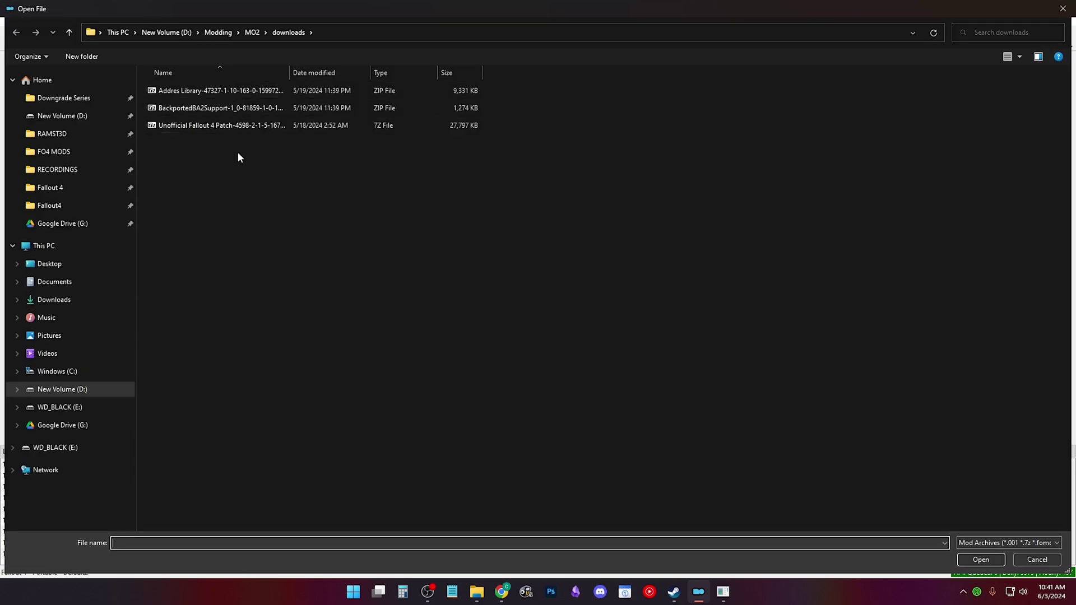
pyautogui.moveTo(237, 155); pyautogui.dragTo(222, 85)
pyautogui.click(980, 560)
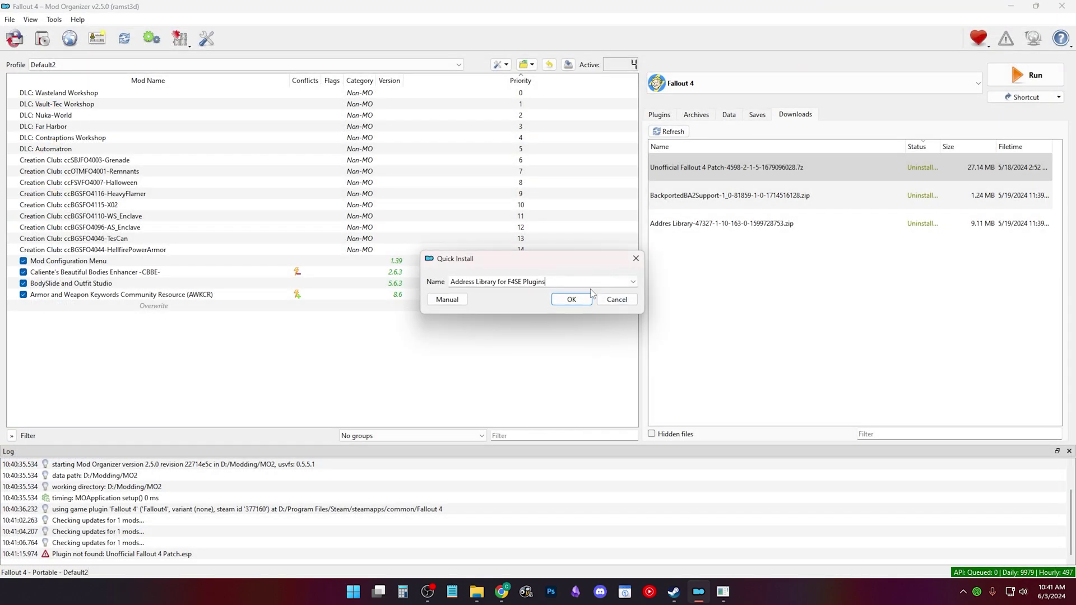
pyautogui.click(583, 301)
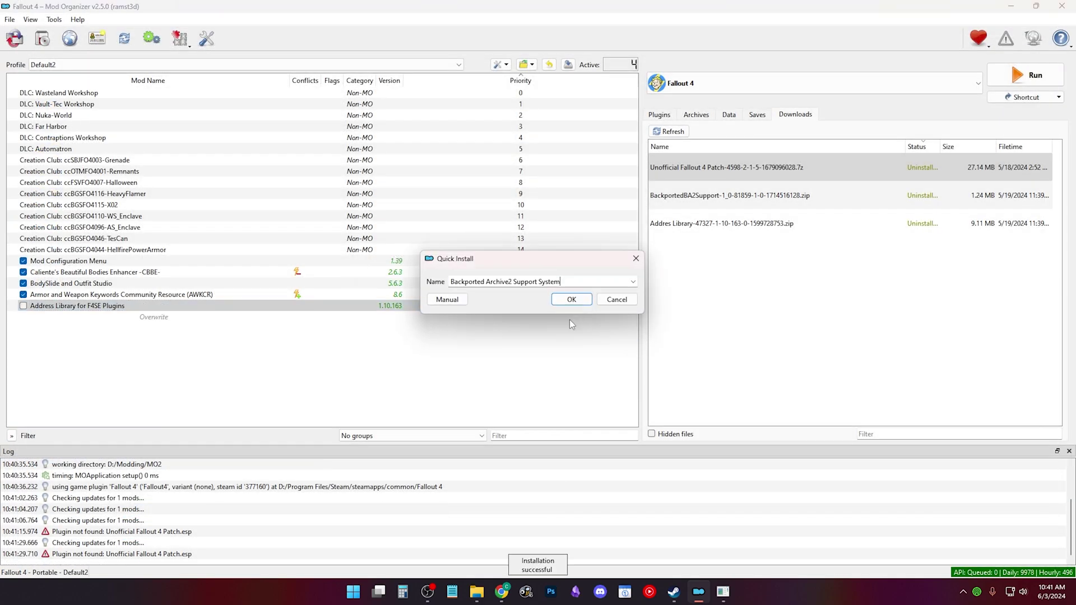
pyautogui.click(570, 309)
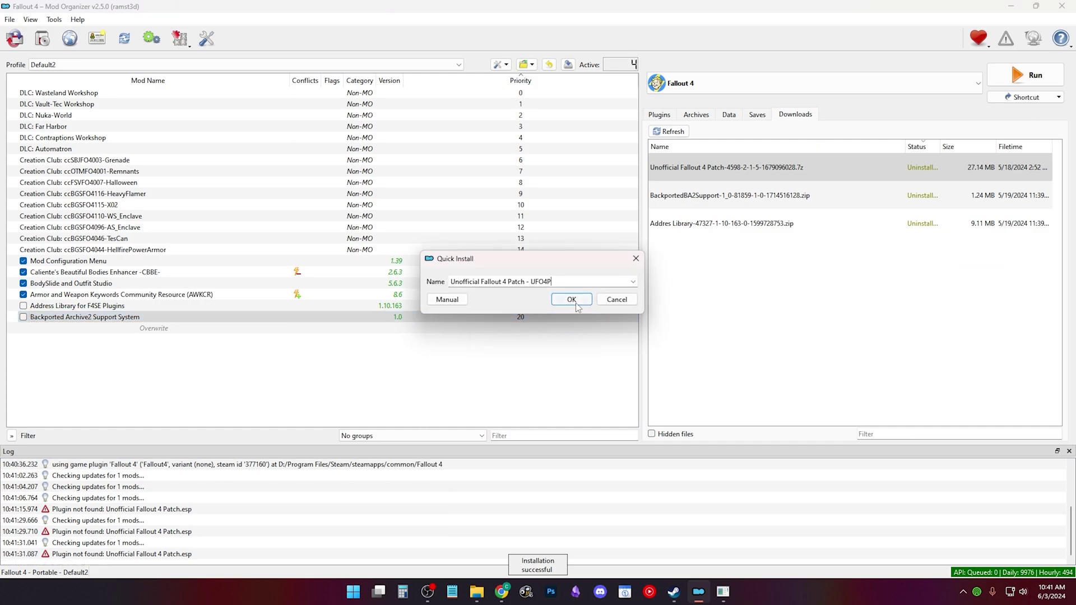
pyautogui.click(577, 300)
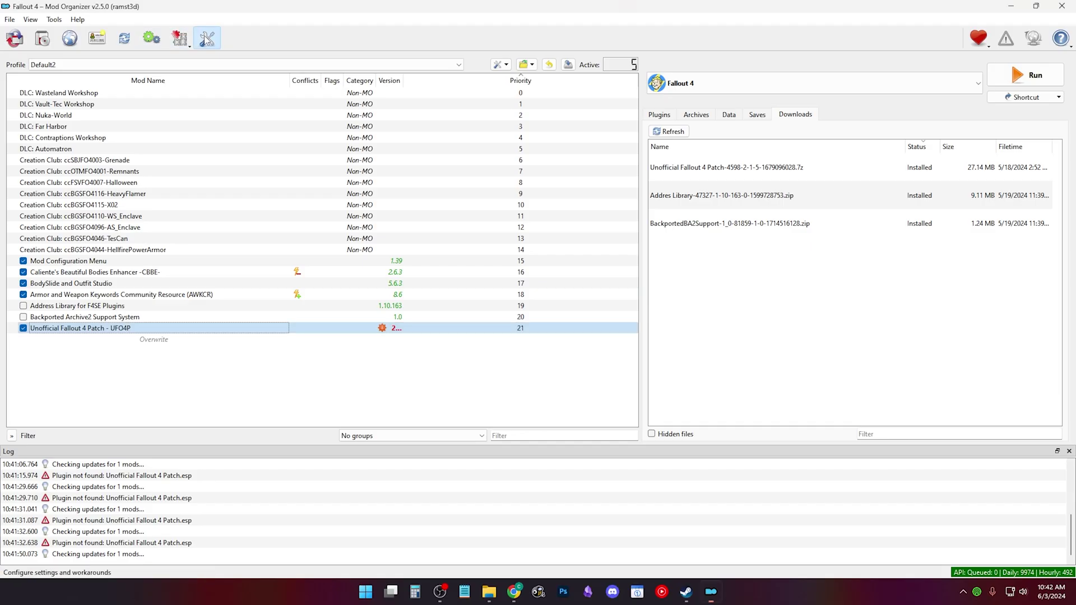
# Step: Disconnect from Nexus in the Settings' Nexus tab and clear the Nexus cache
pyautogui.click(206, 38)
pyautogui.click(392, 125)
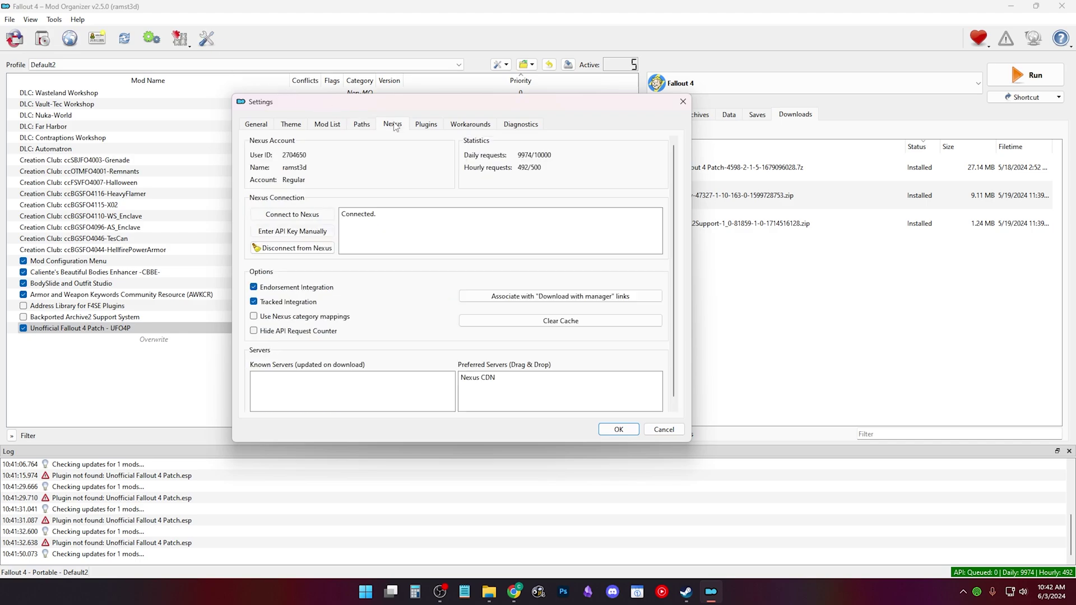
pyautogui.click(331, 247)
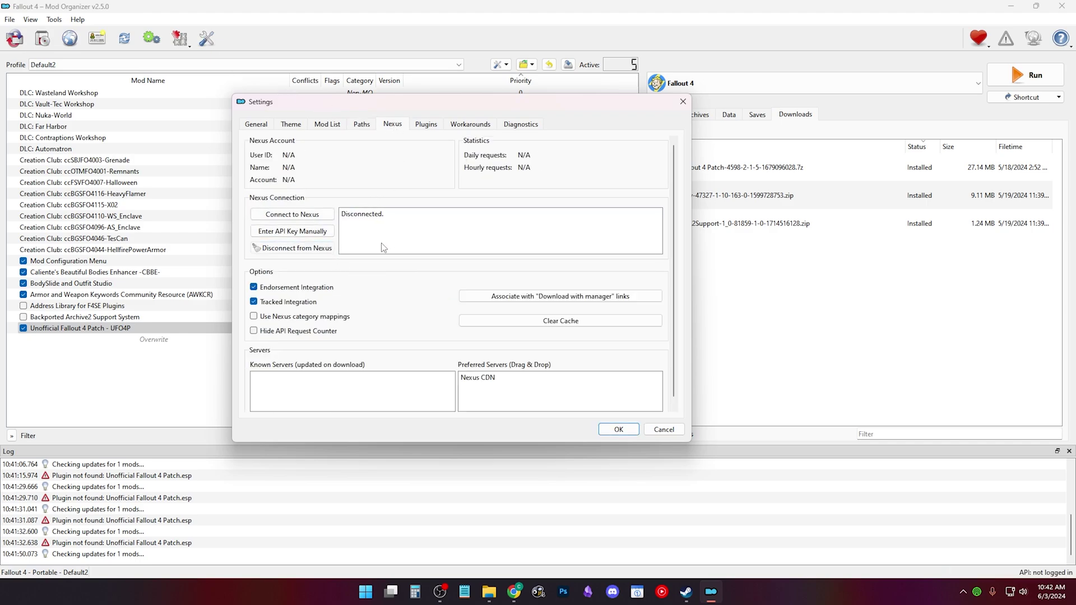
pyautogui.click(507, 320)
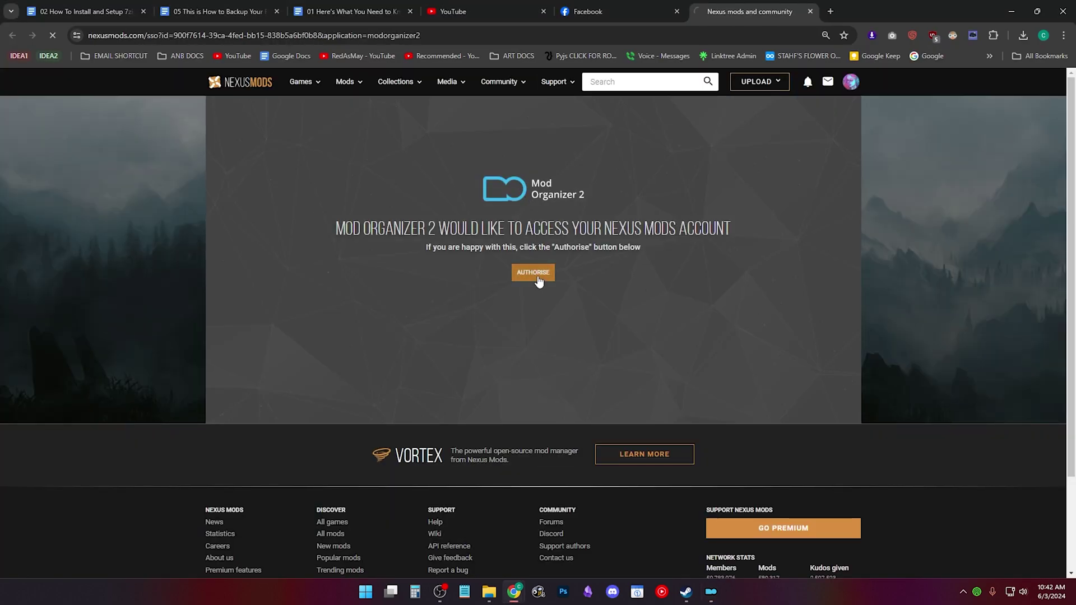
# Step: Authorise Mod Organizer 2's account access on the Nexus Mods SSO page
pyautogui.click(537, 274)
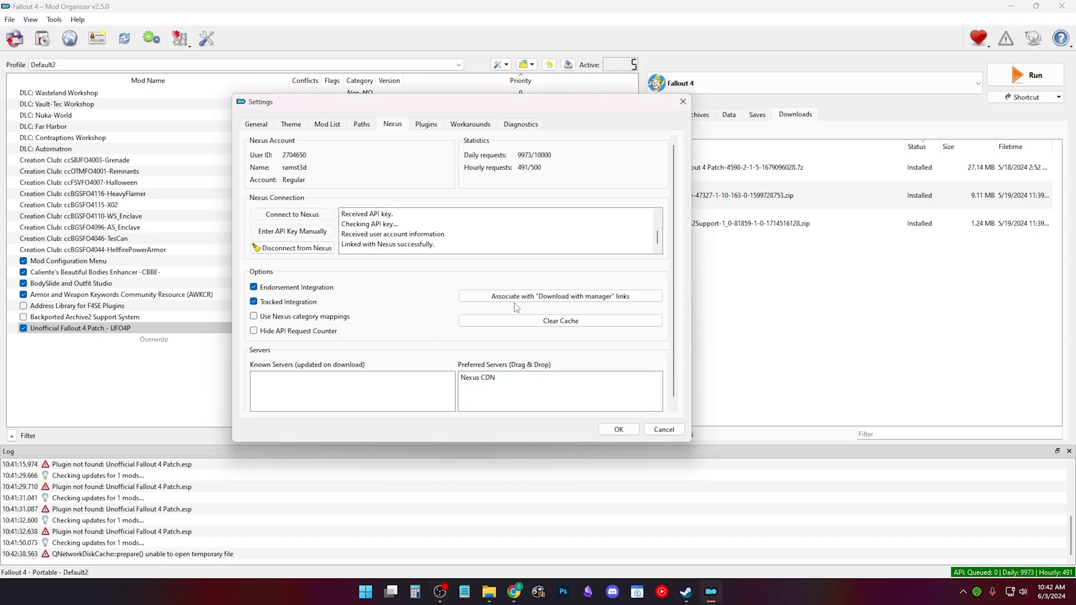
# Step: Associate Mod Organizer 2 with Nexus nxm download links, save the settings and restart it
pyautogui.click(533, 298)
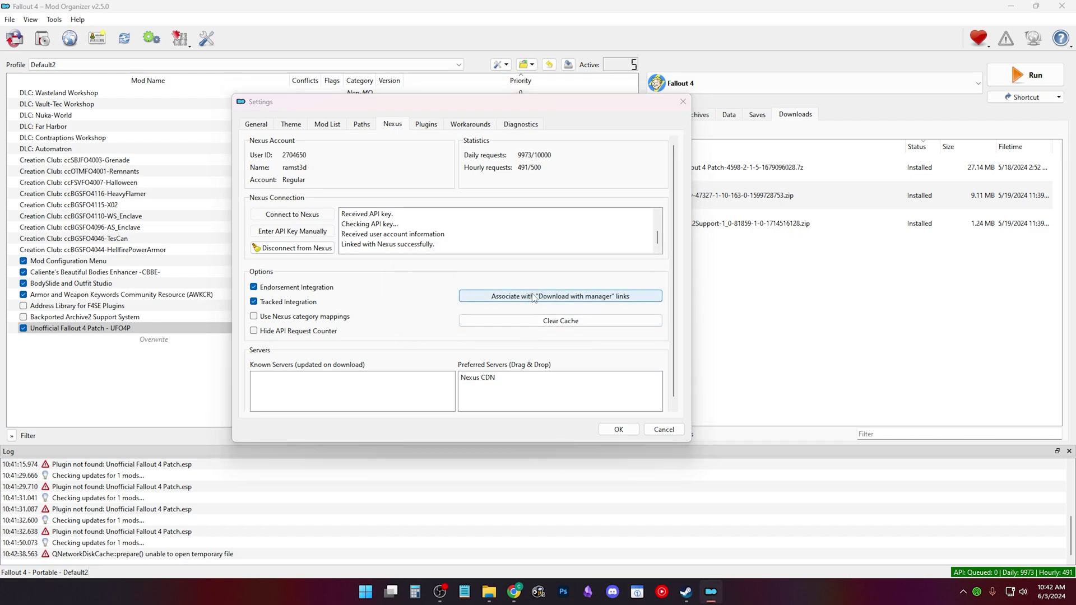
pyautogui.click(533, 296)
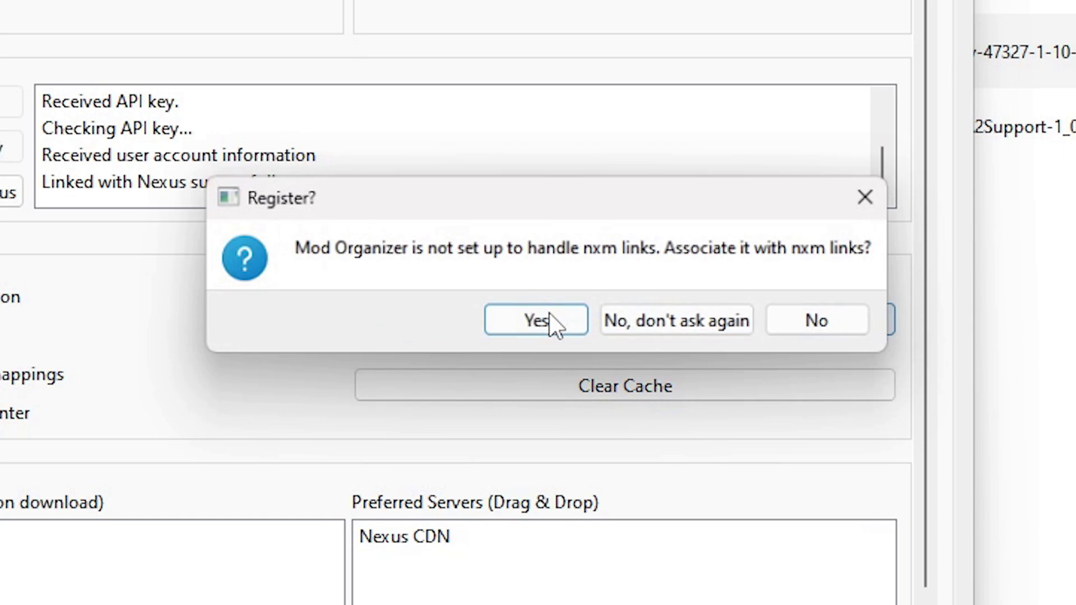
pyautogui.click(537, 321)
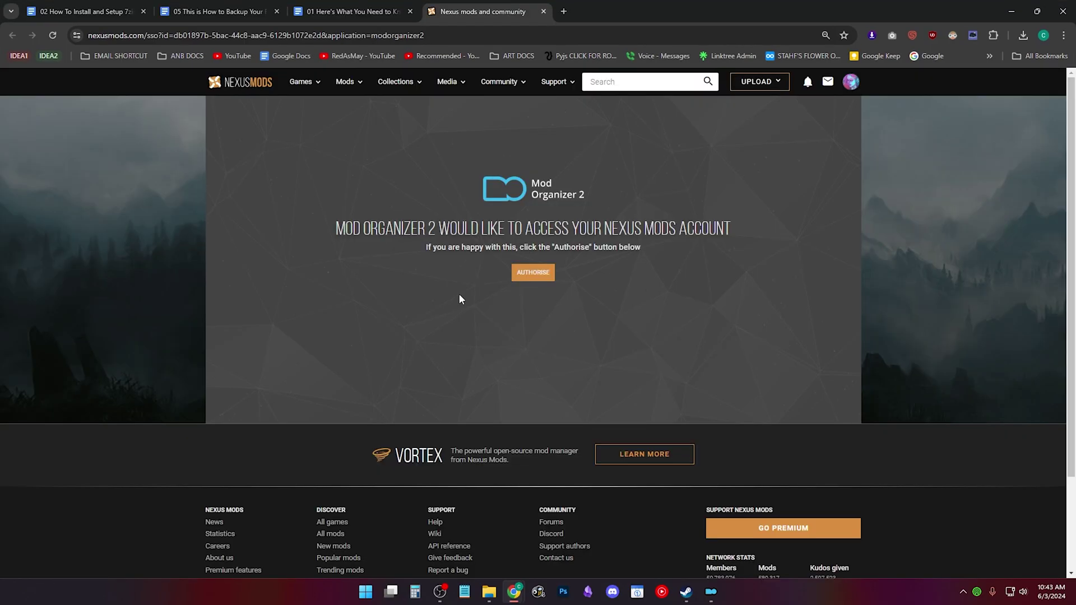
pyautogui.click(533, 272)
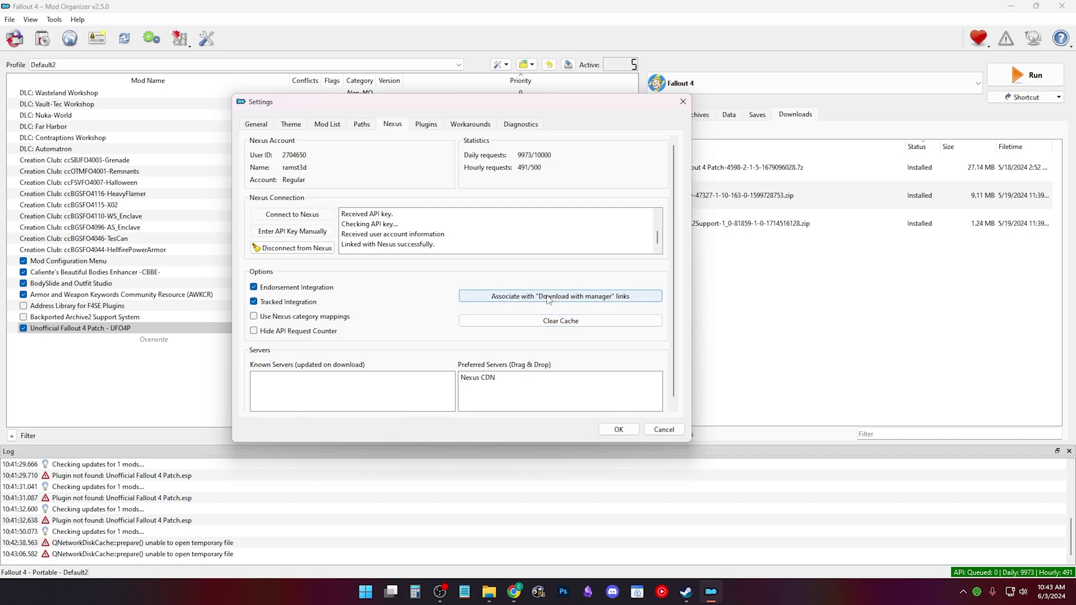
pyautogui.click(619, 430)
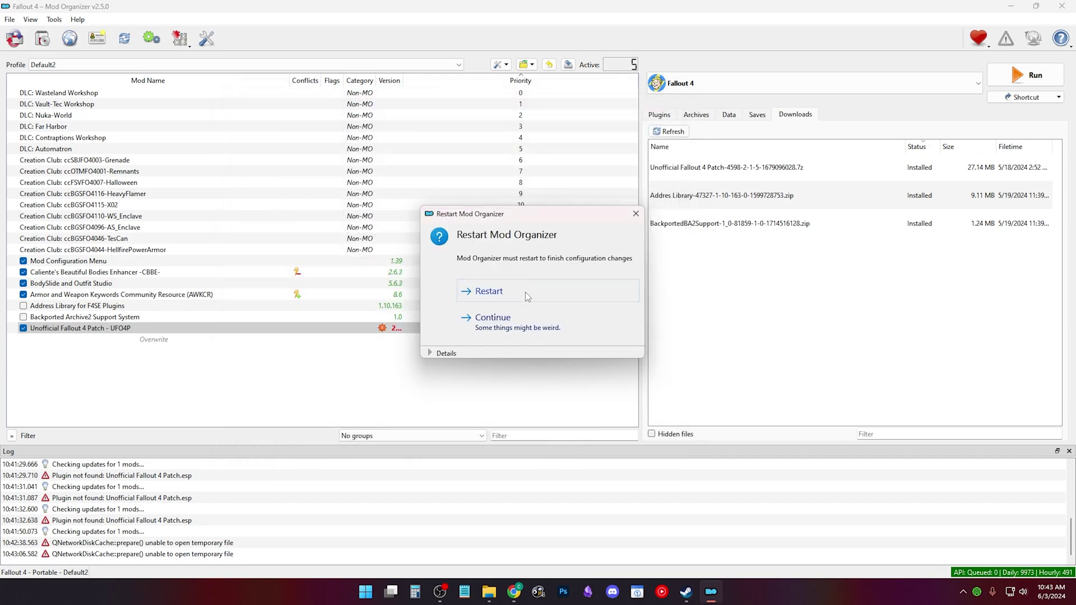
pyautogui.click(525, 292)
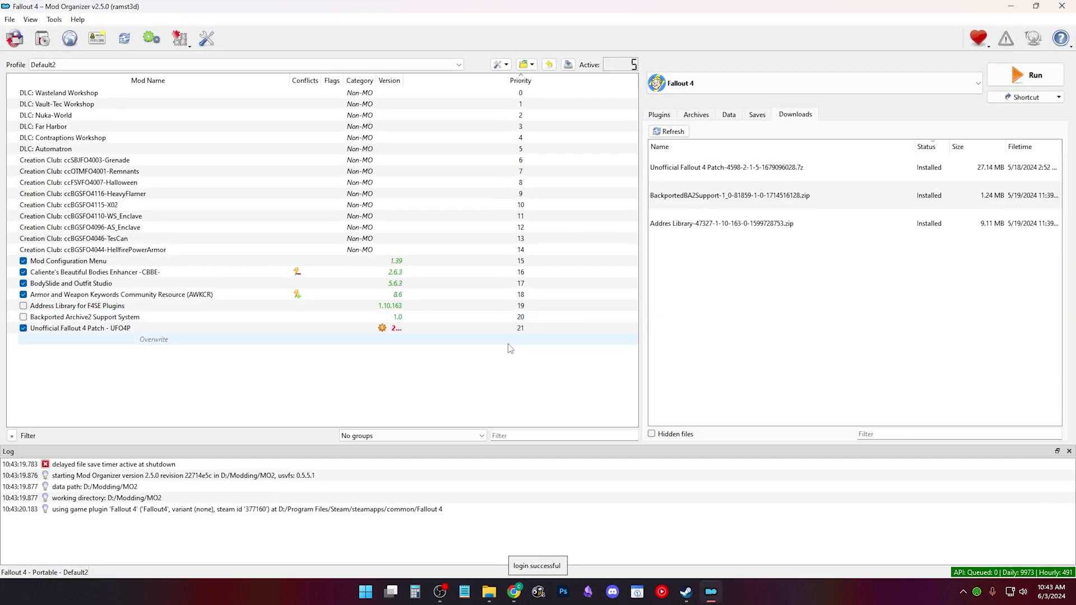
# Step: Send the Grasslands 2.0 Pre-Release 1 file from its Nexus FILES tab to Mod Organizer 2 via Slow Download
pyautogui.click(1010, 8)
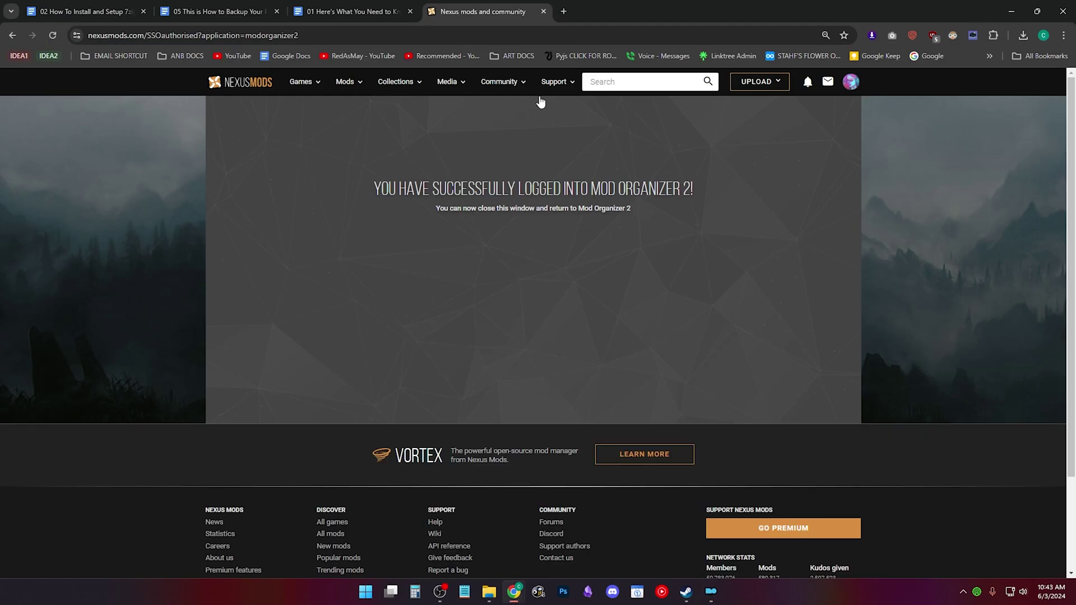
pyautogui.hotkey('alt', 'Left')
pyautogui.click(384, 217)
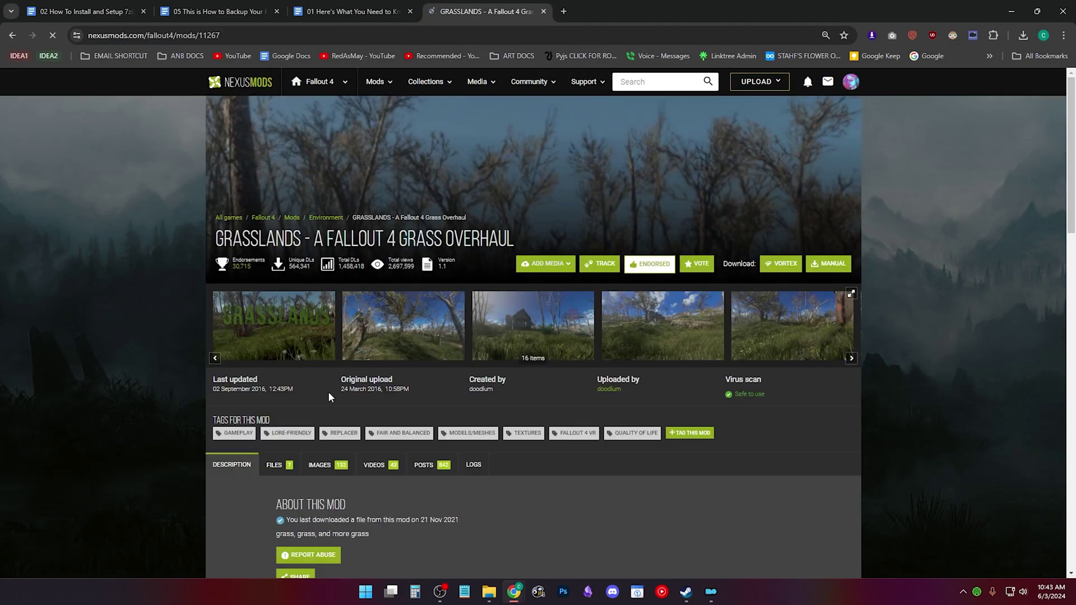
pyautogui.click(283, 470)
pyautogui.scroll(-4, 416, 401)
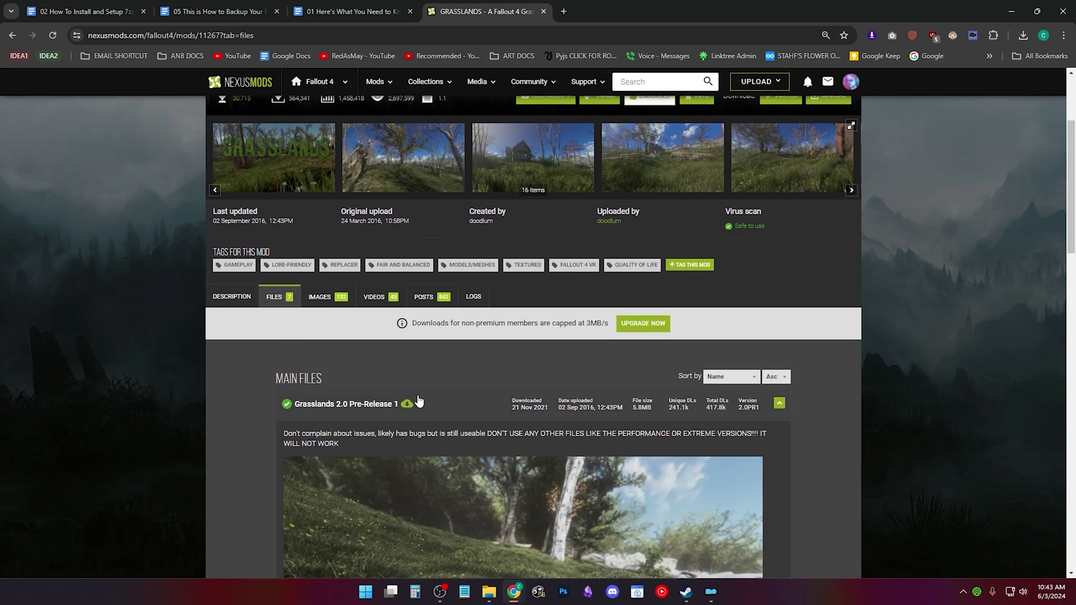
pyautogui.scroll(-1, 416, 400)
pyautogui.scroll(-3, 348, 420)
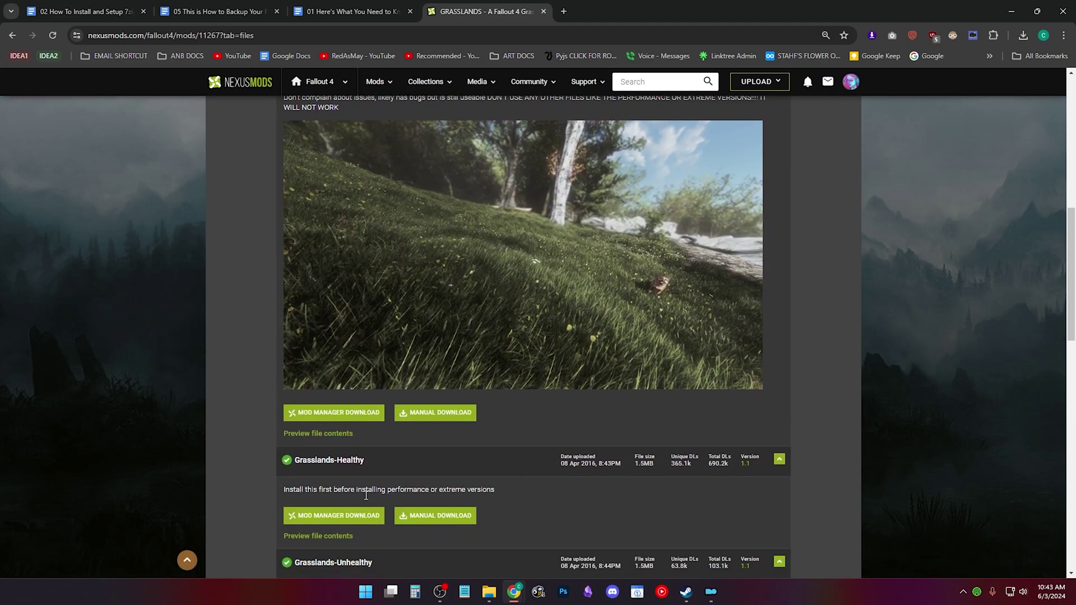
pyautogui.click(348, 420)
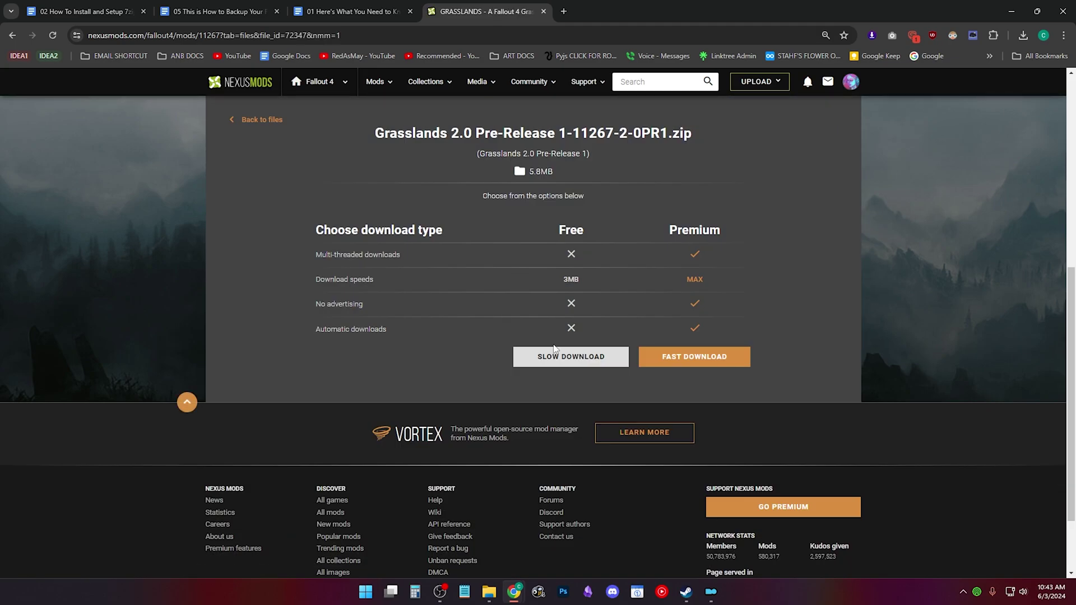
pyautogui.click(552, 354)
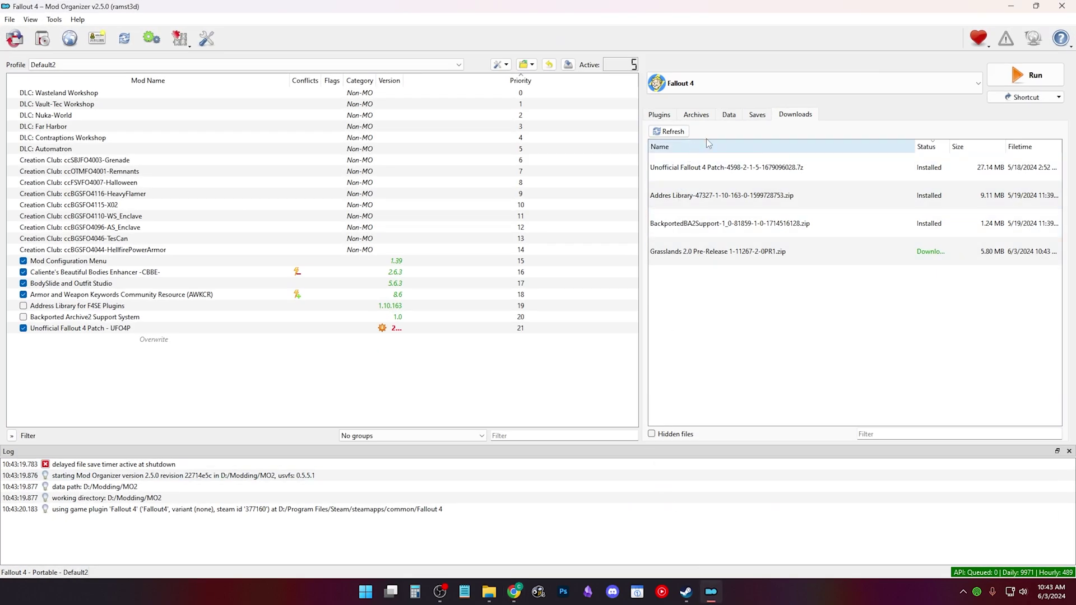
# Step: Delete the finished Grasslands 2.0 download from Mod Organizer 2's Downloads list
pyautogui.click(734, 251)
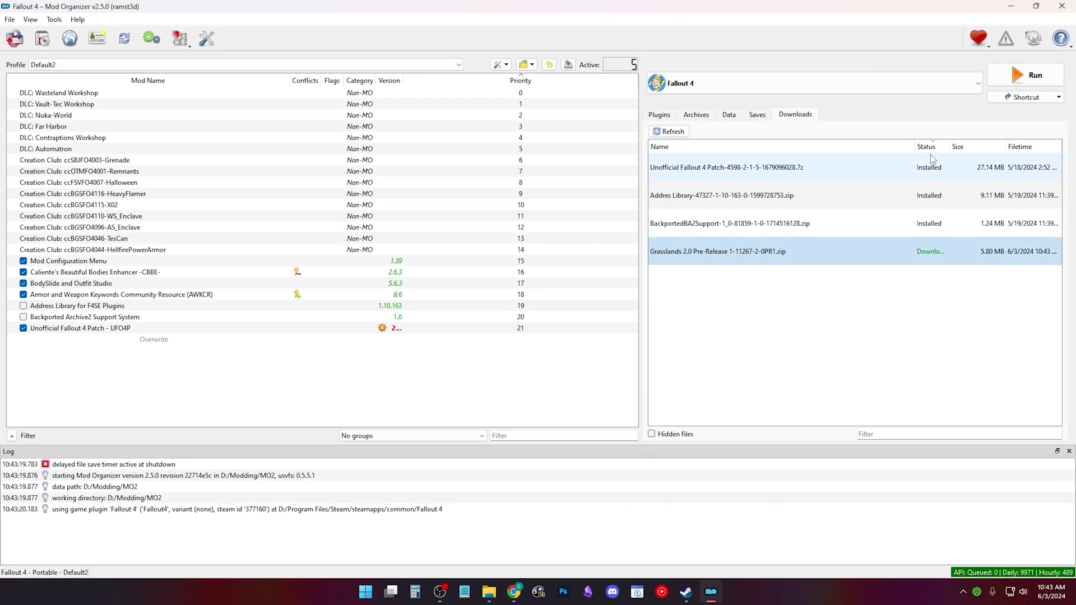
pyautogui.moveTo(949, 147); pyautogui.dragTo(996, 150)
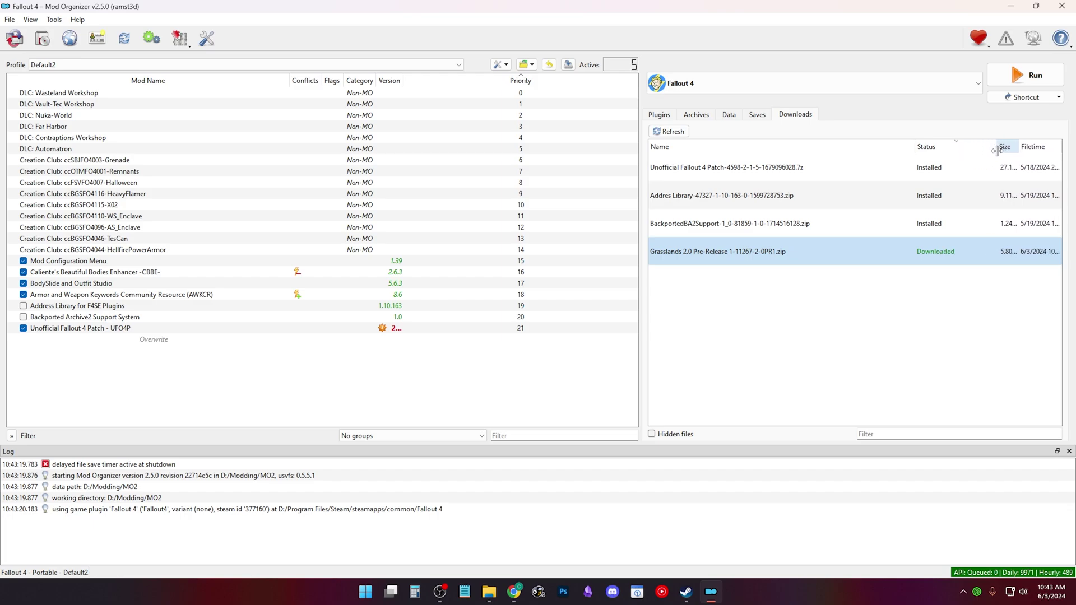
pyautogui.rightClick(750, 256)
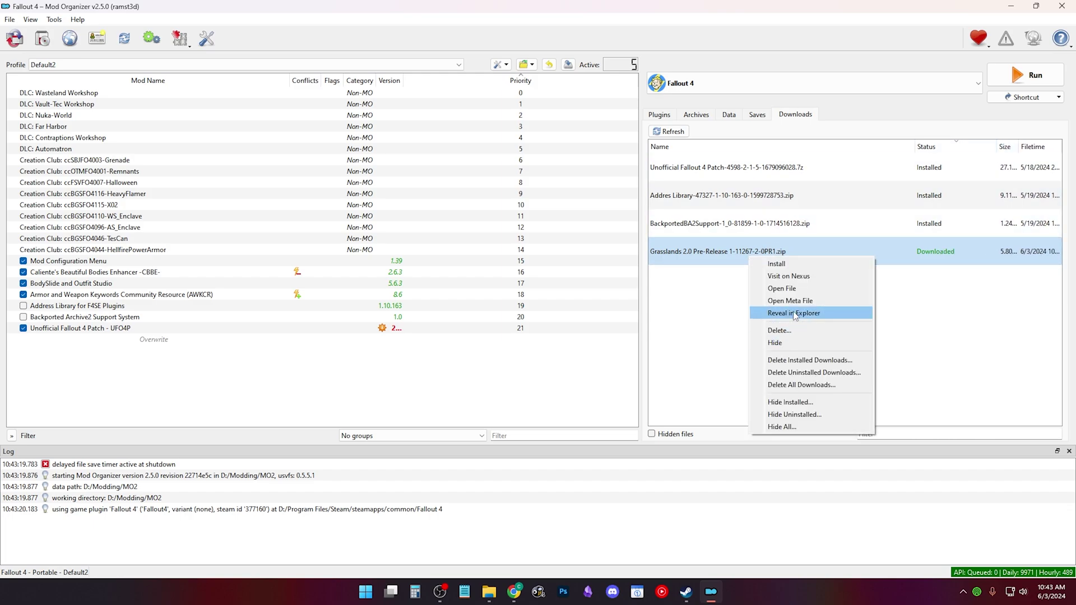
pyautogui.click(788, 332)
pyautogui.click(738, 304)
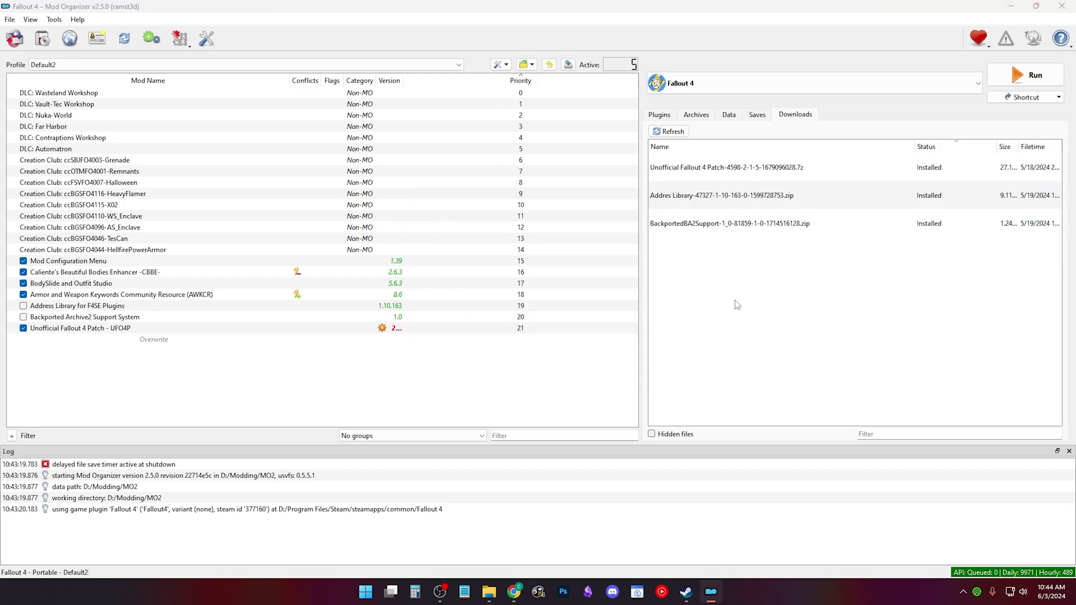
# Step: Manually download AutoInstaller-799-0-0-3-1710535361.zip and copy its files into the MO2 plugins folder
pyautogui.click(514, 592)
pyautogui.click(514, 591)
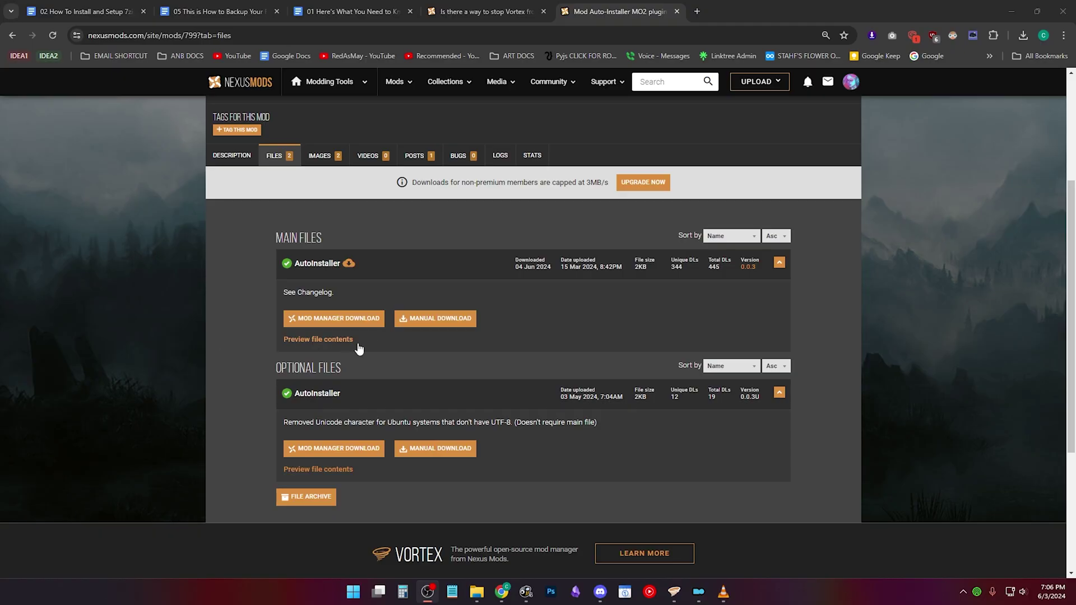
pyautogui.click(455, 318)
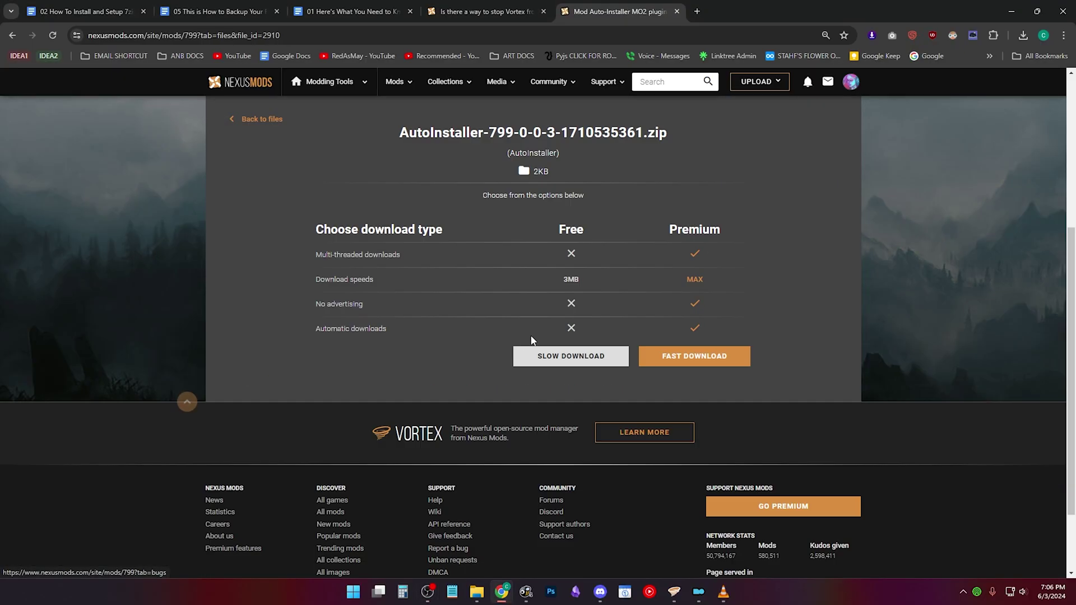
pyautogui.click(575, 356)
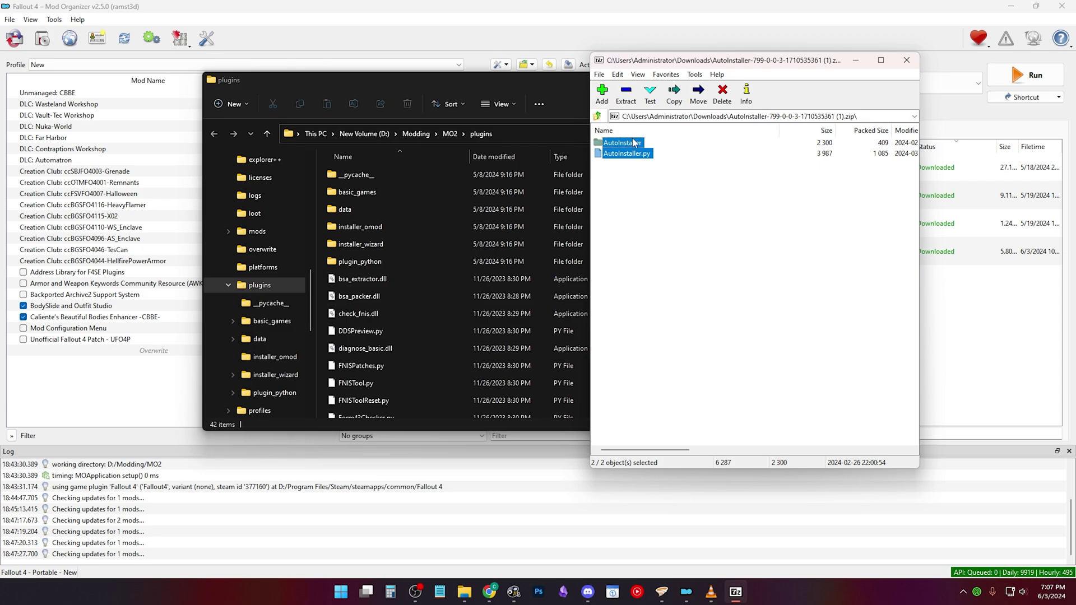
pyautogui.moveTo(633, 143); pyautogui.dragTo(320, 281)
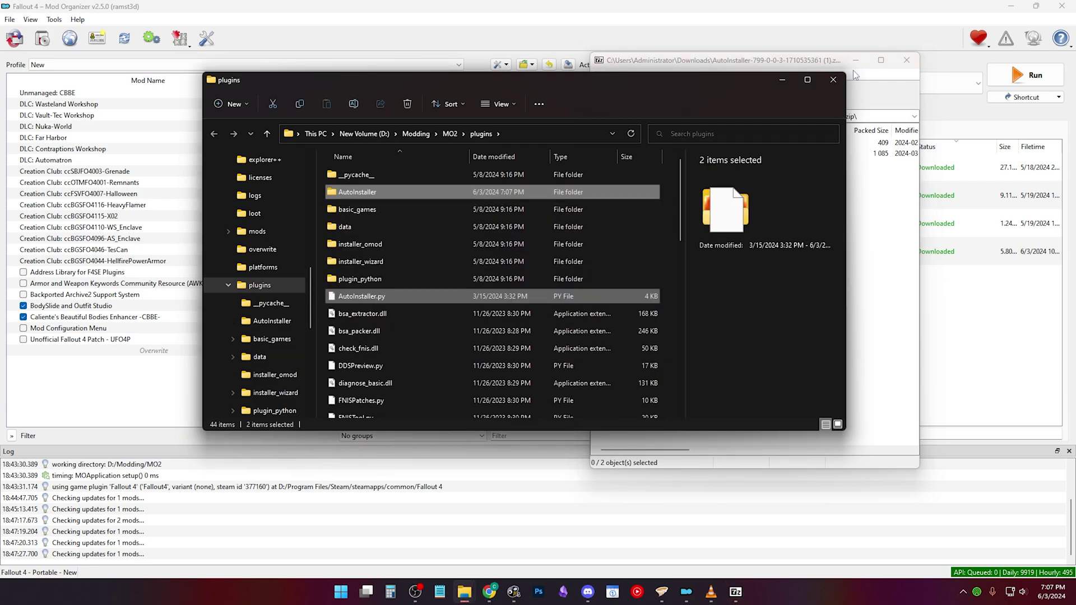
# Step: Close the plugins folder and toggle the AutoInstaller plugin off and back on in MO2's tools list
pyautogui.hotkey('alt', 'F4')
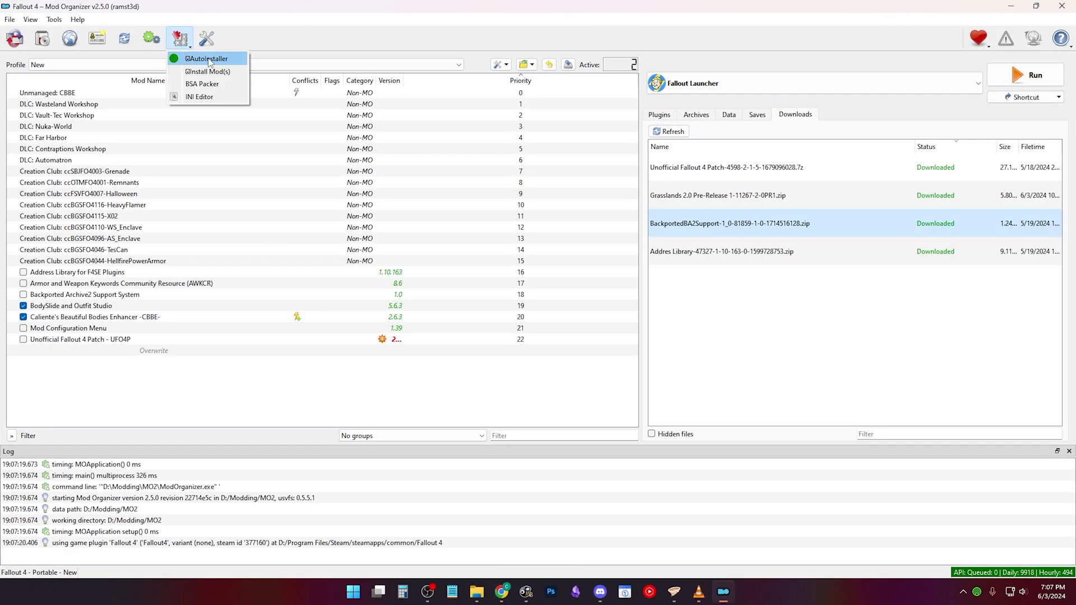
pyautogui.click(209, 58)
pyautogui.click(180, 38)
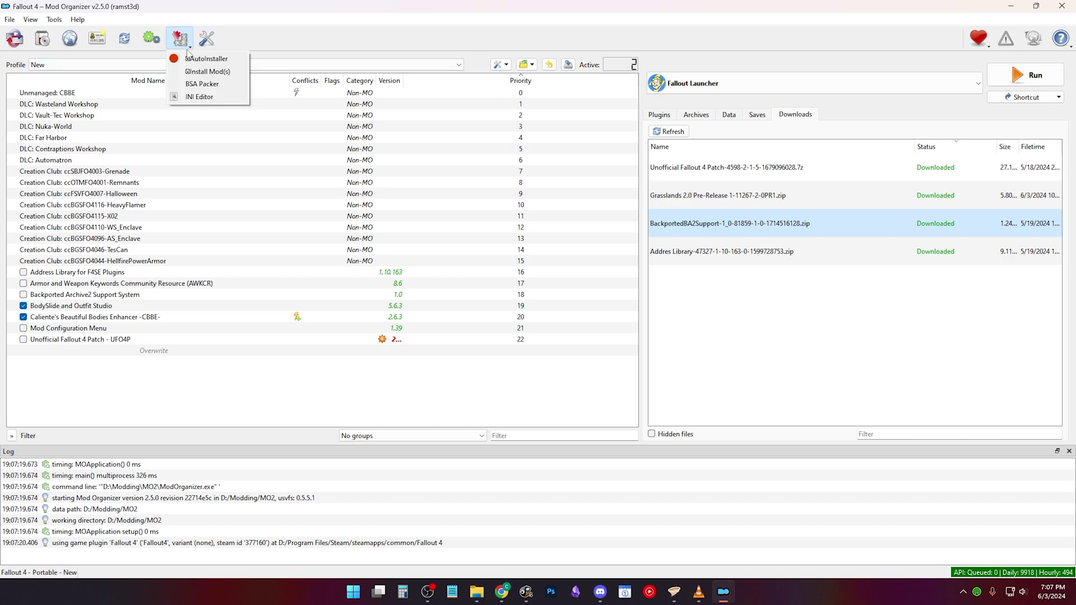
pyautogui.click(194, 64)
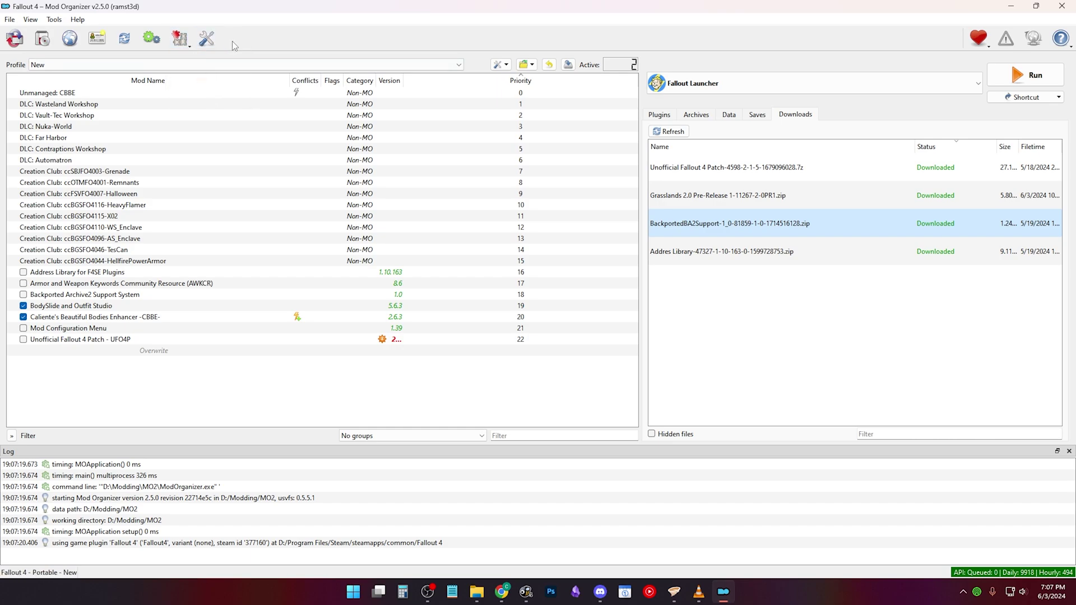
pyautogui.click(192, 43)
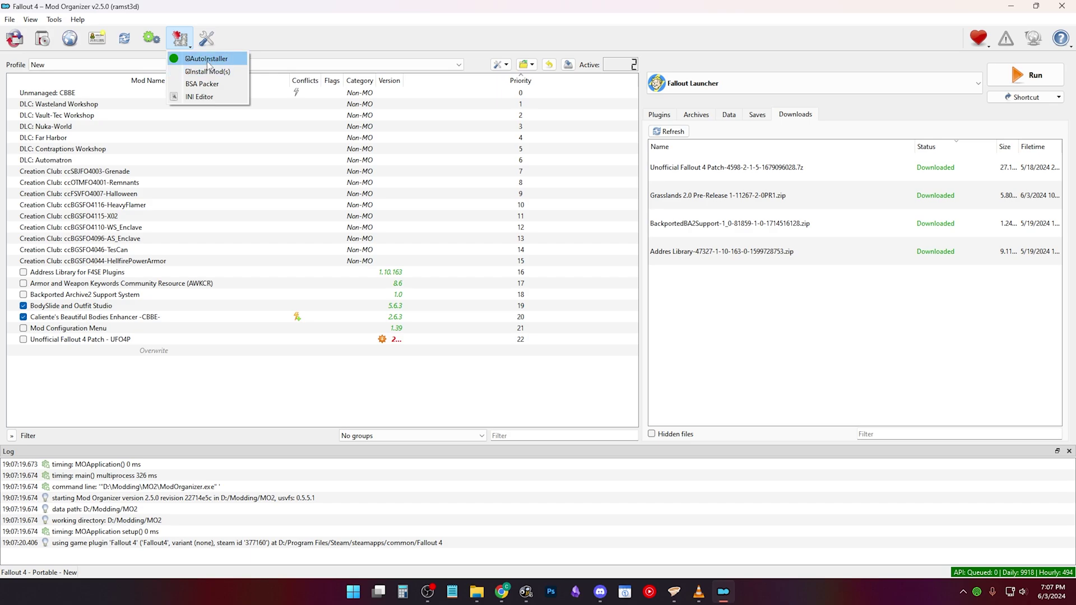
pyautogui.click(268, 39)
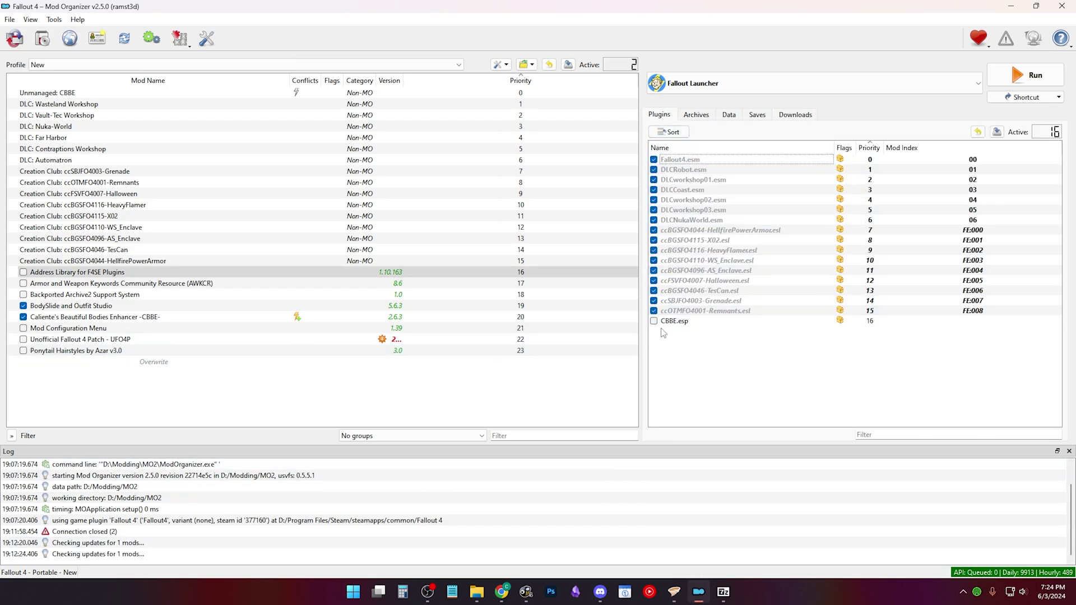
# Step: Tick CBBE.esp in the Plugins tab so it loads at index 07
pyautogui.click(654, 320)
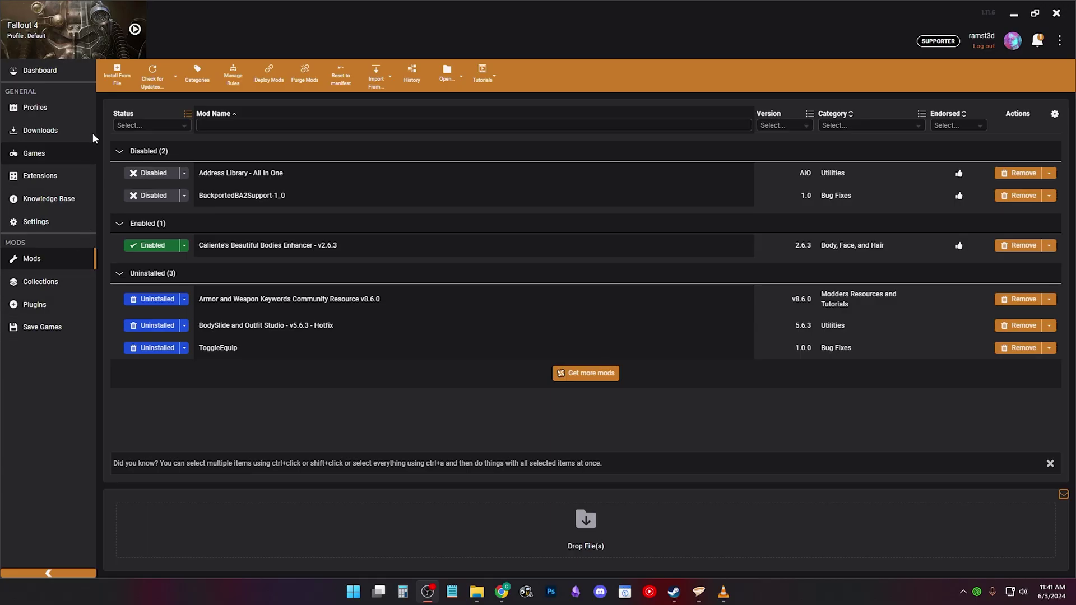
# Step: Install the Hot Coffee 7z archive from the THE MODS I REALLY WANT folder
pyautogui.click(114, 78)
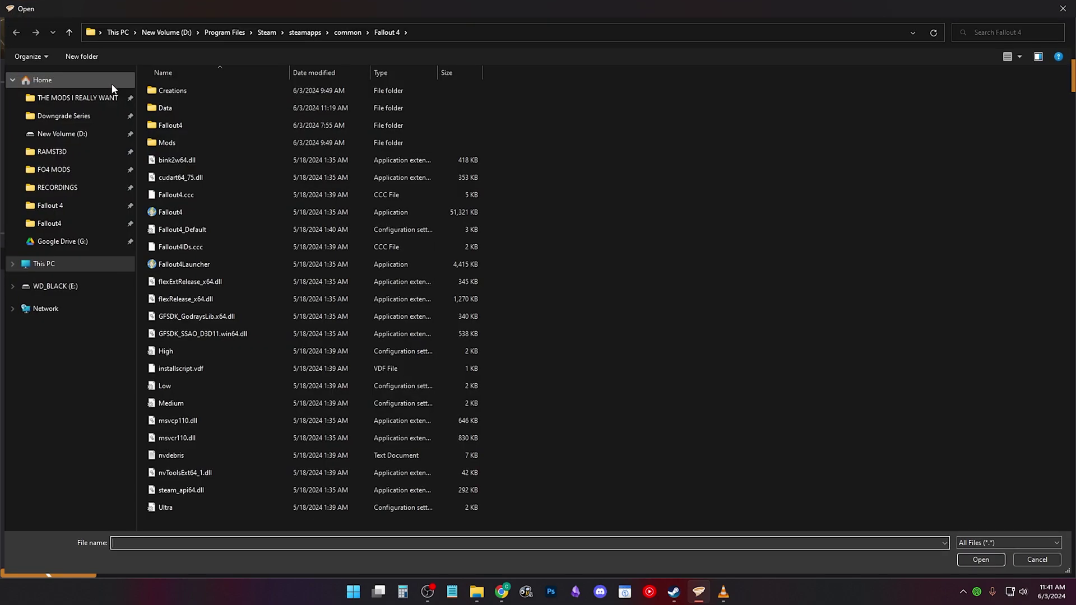
pyautogui.click(77, 97)
pyautogui.click(235, 403)
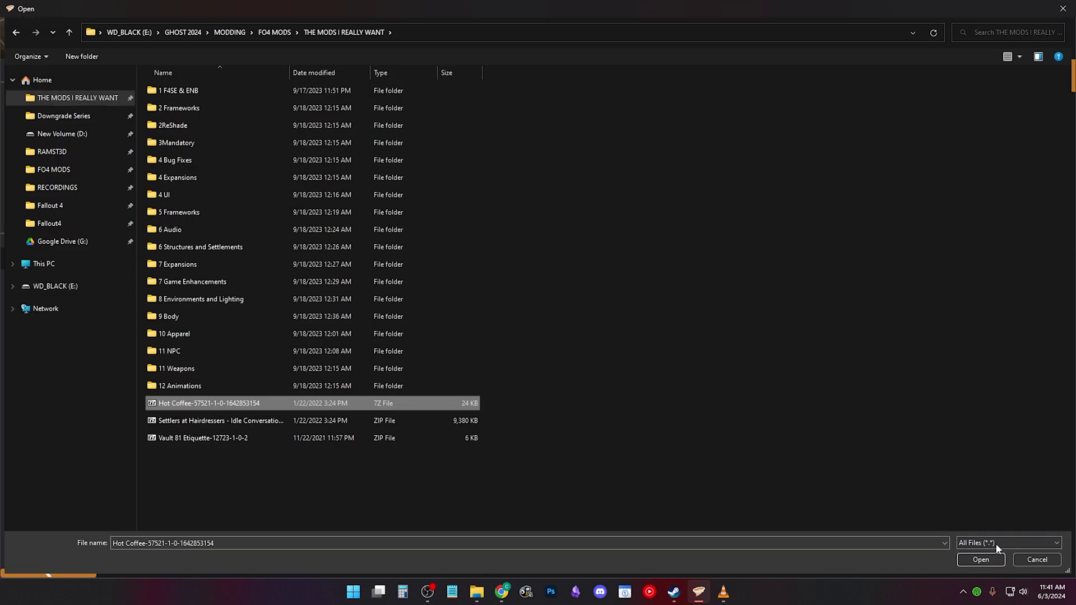
pyautogui.click(993, 560)
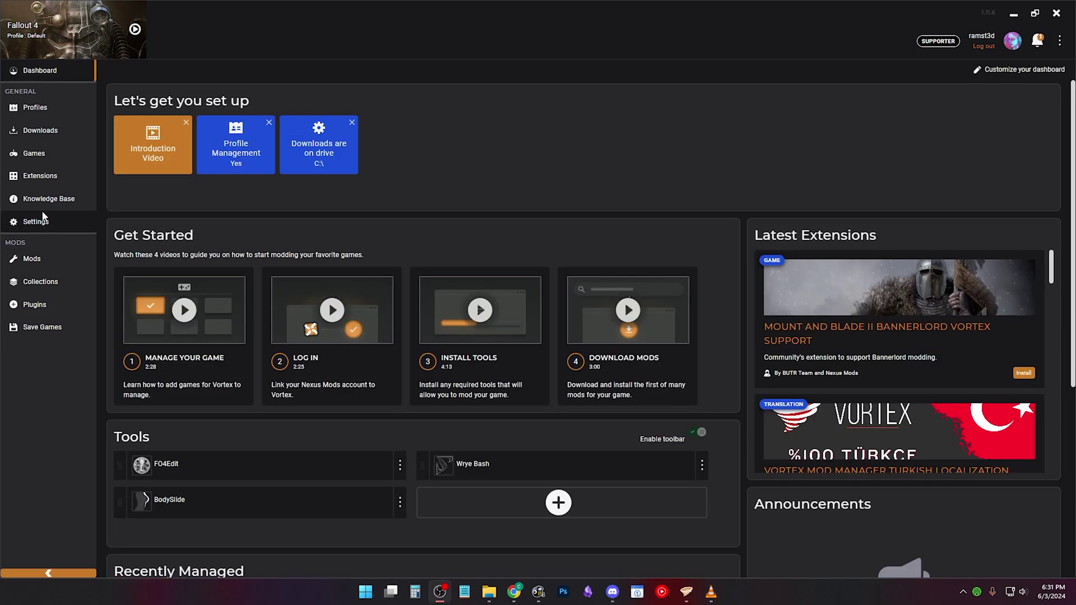
# Step: Enable the Hot Coffee mod and deploy it to Fallout 4
pyautogui.click(49, 199)
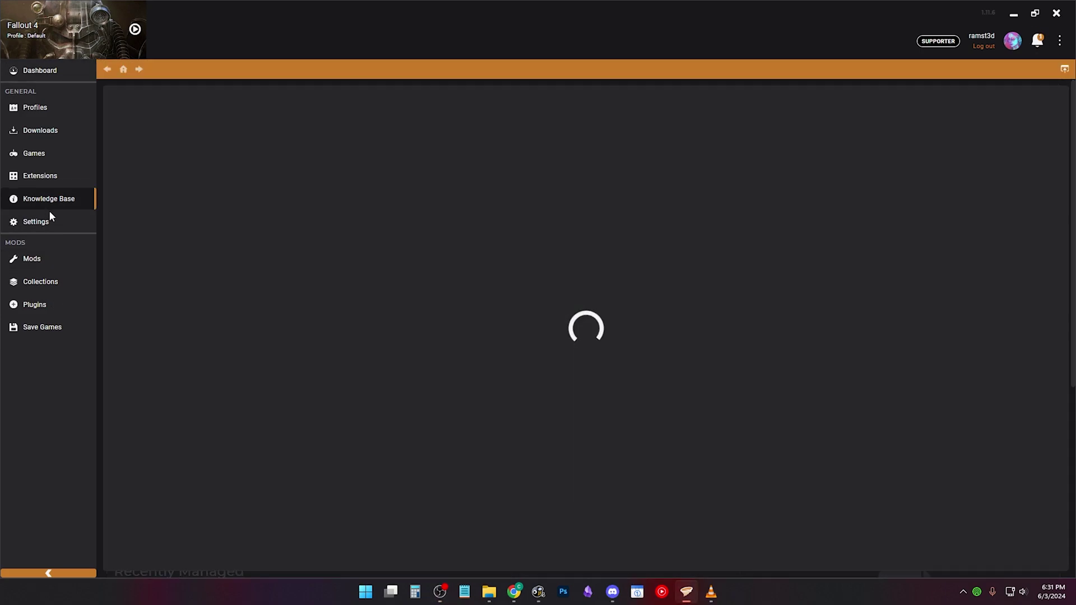
pyautogui.click(49, 220)
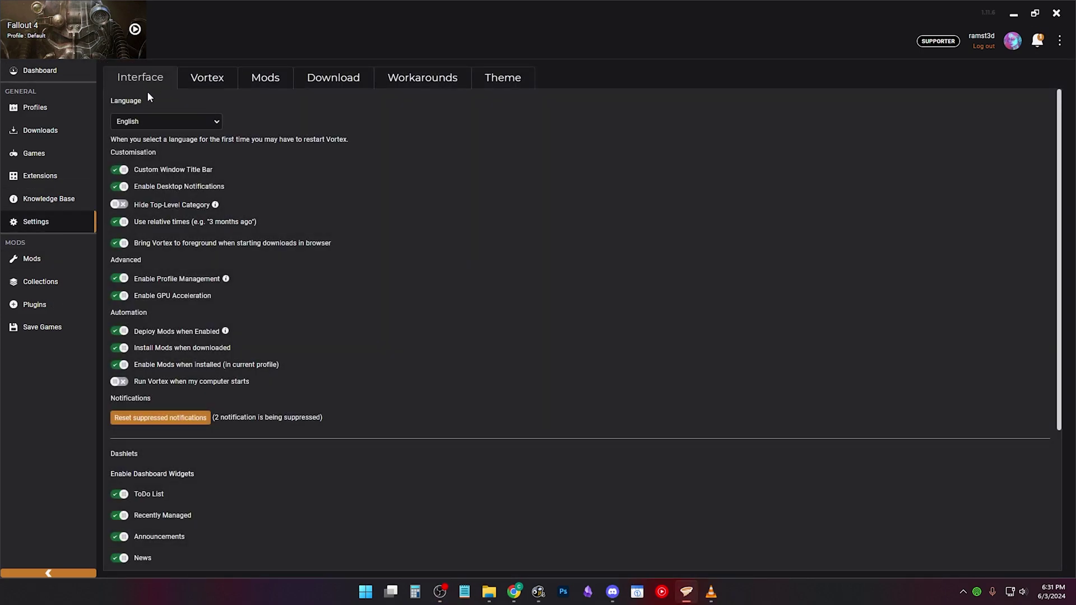
pyautogui.scroll(-2, 369, 288)
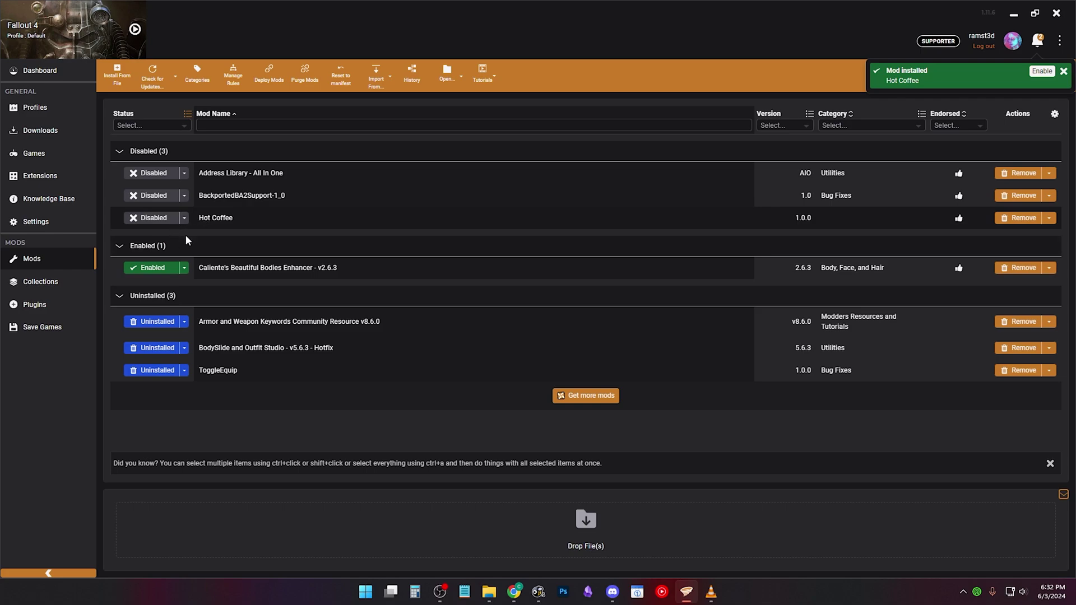
pyautogui.click(173, 222)
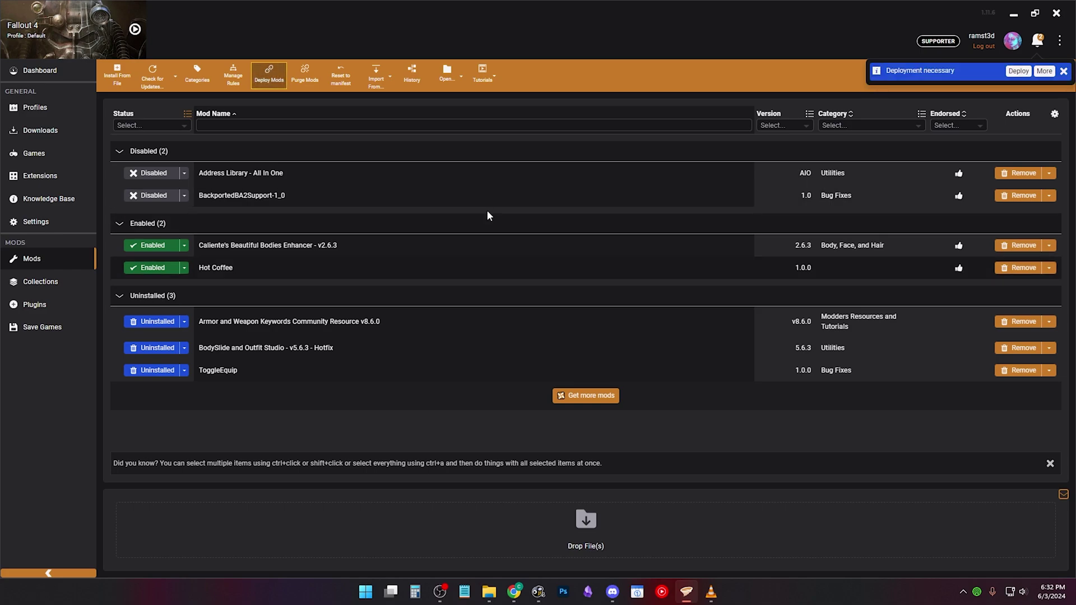
pyautogui.click(1018, 70)
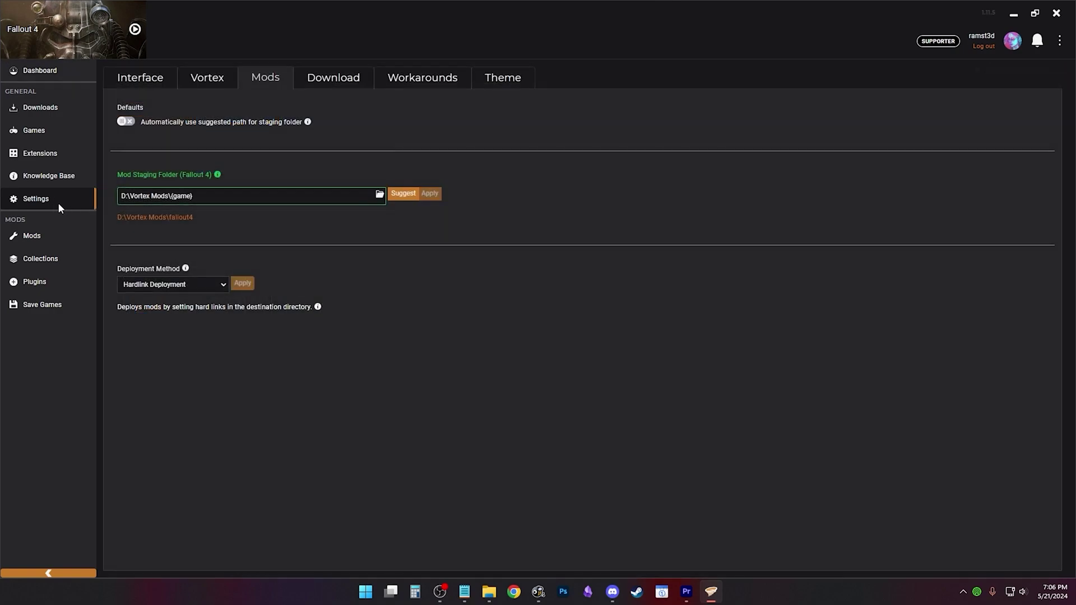
# Step: Toggle Vortex's Nexus download link handling off and back on in Download settings
pyautogui.click(360, 82)
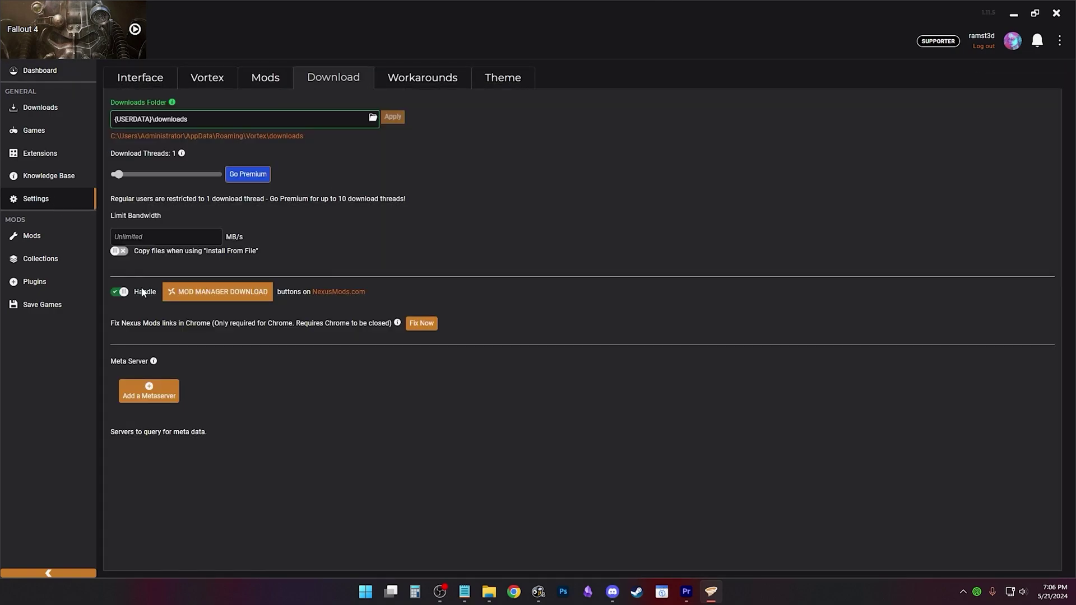
pyautogui.click(123, 293)
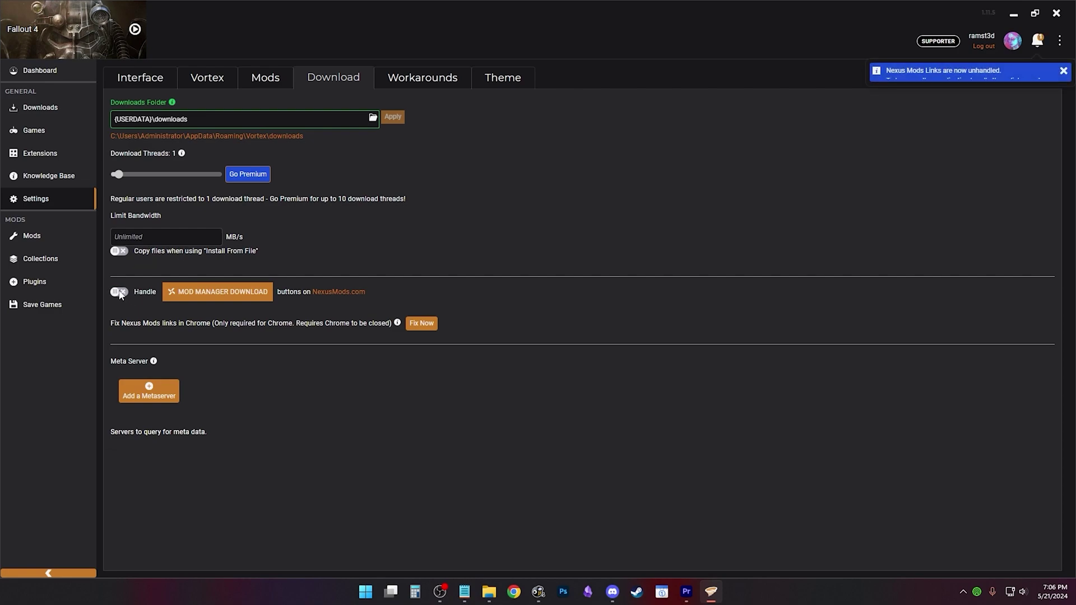
pyautogui.click(119, 293)
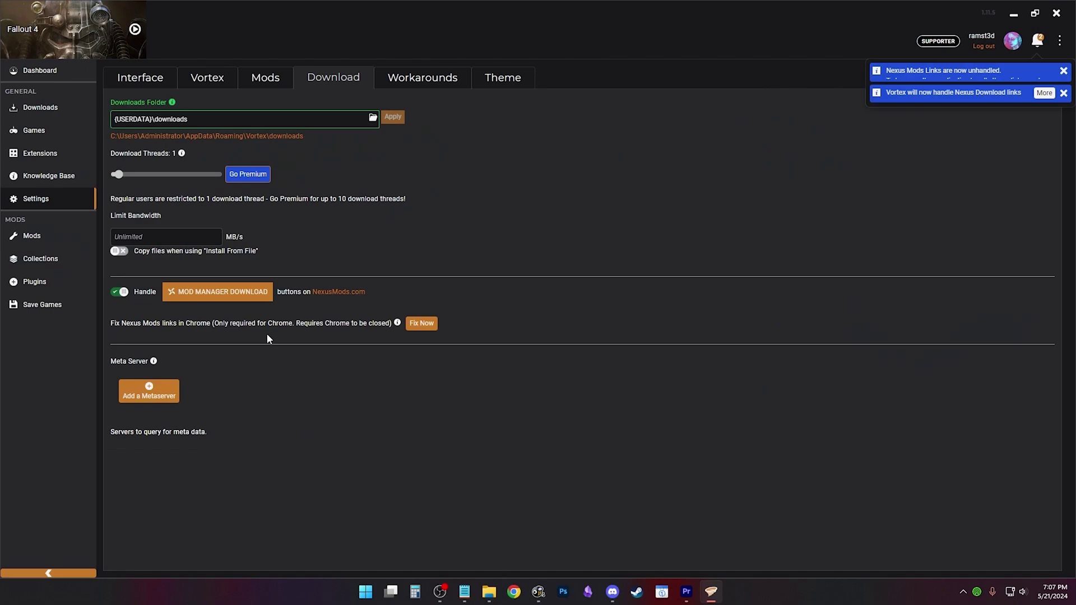
# Step: Run the Chrome Nexus link fix, retrying after one cancel, and dismiss the result
pyautogui.click(419, 324)
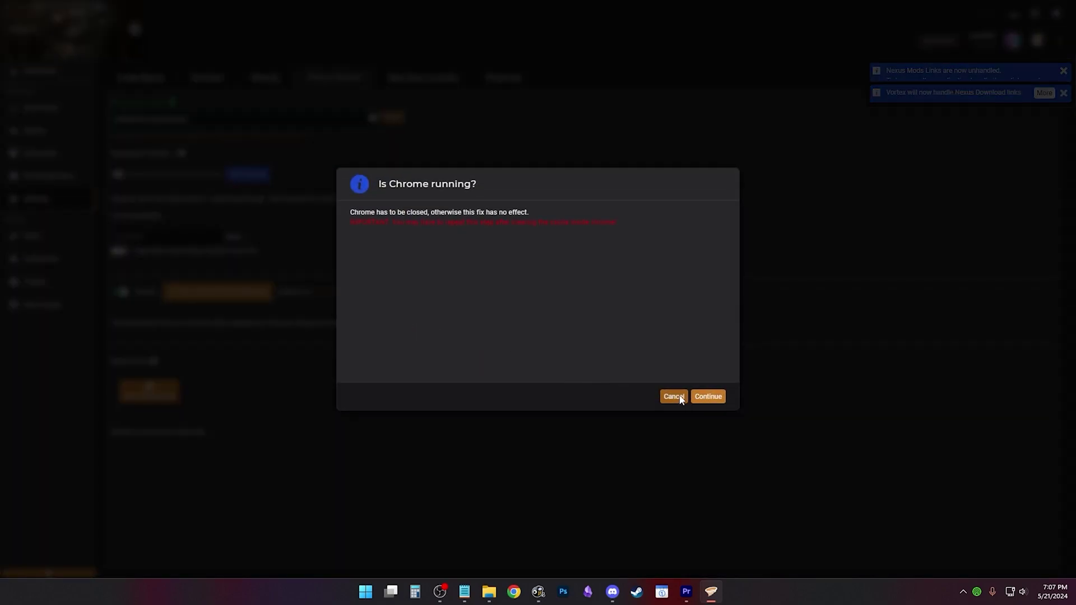
pyautogui.click(674, 396)
pyautogui.click(421, 324)
pyautogui.click(707, 396)
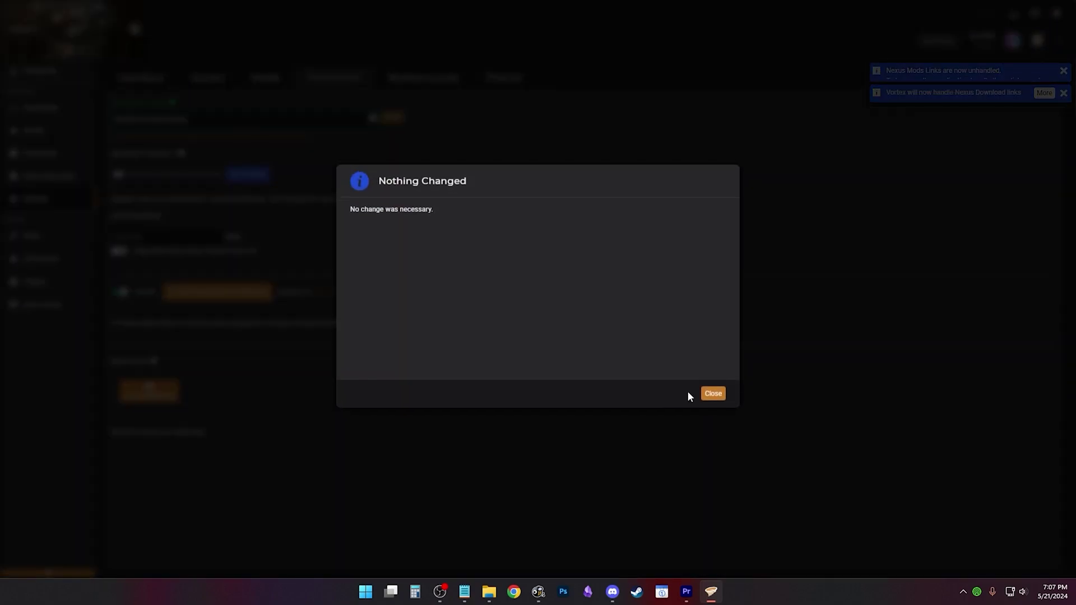
pyautogui.click(717, 394)
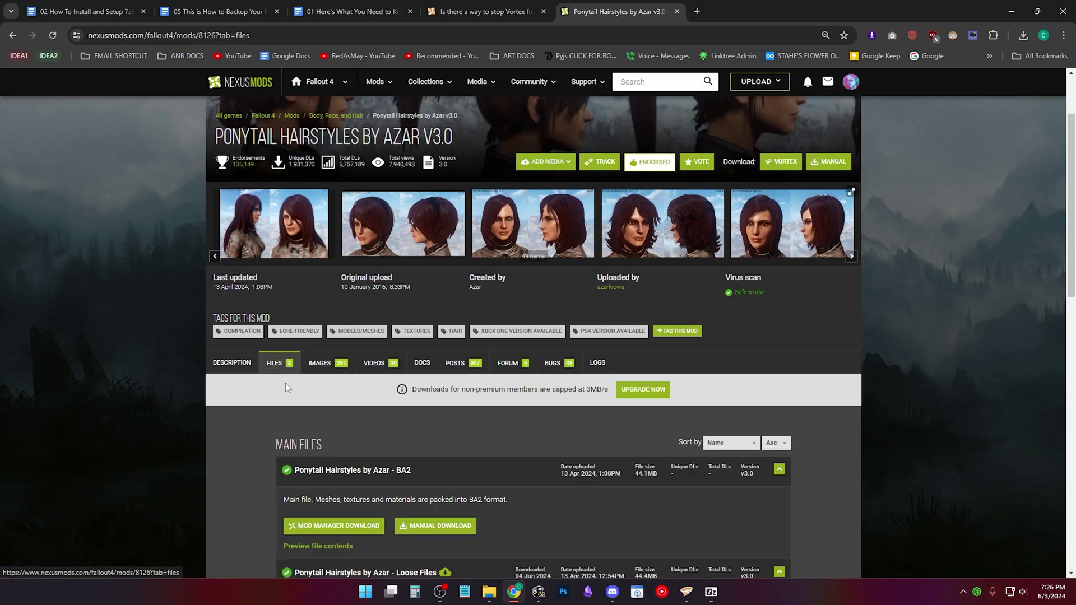
pyautogui.scroll(-5, 366, 275)
# Step: Slow-download Ponytail Hairstyles by Azar - Loose Files into Vortex and follow it to the Mods list
pyautogui.scroll(-1, 366, 276)
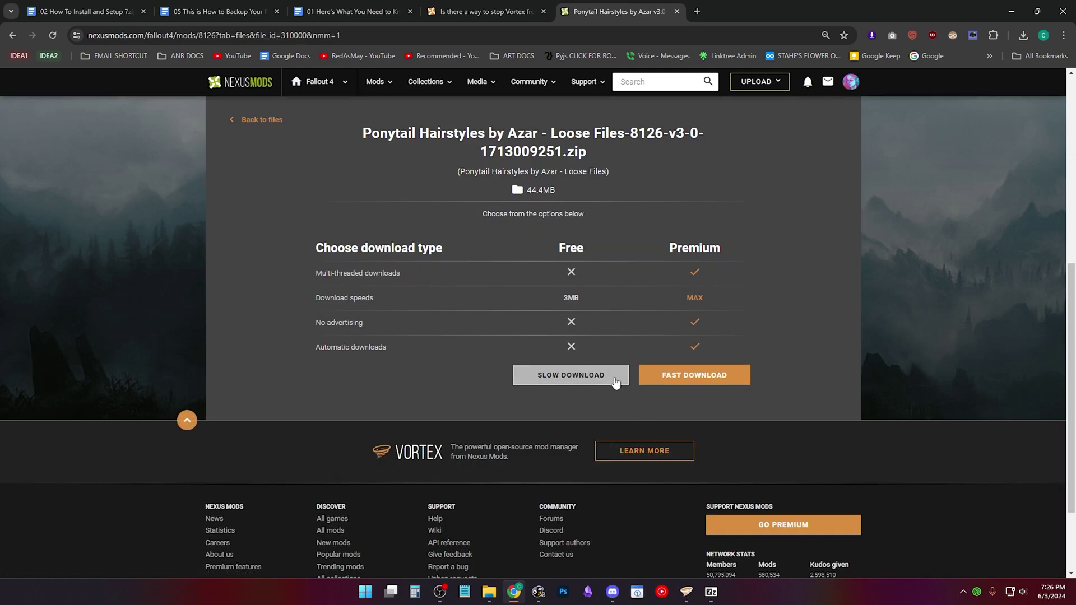
pyautogui.click(611, 379)
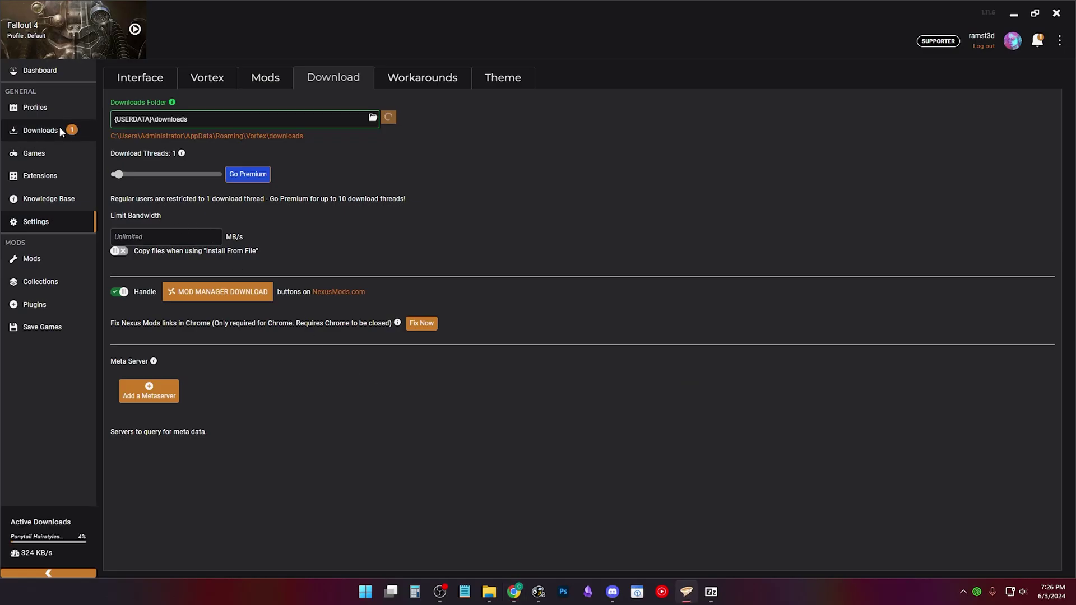
pyautogui.click(59, 128)
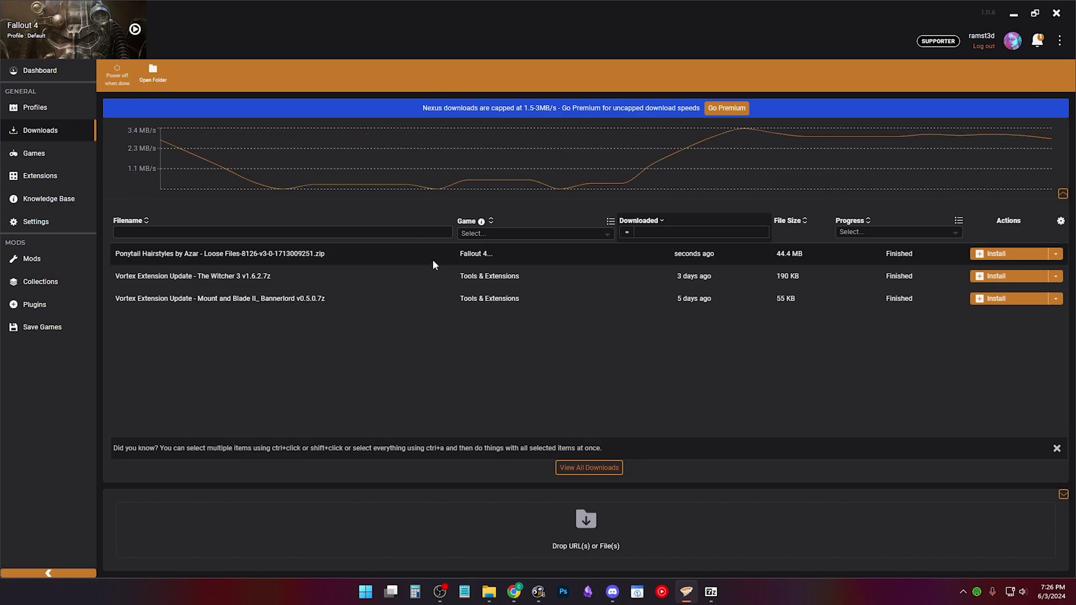
pyautogui.click(51, 255)
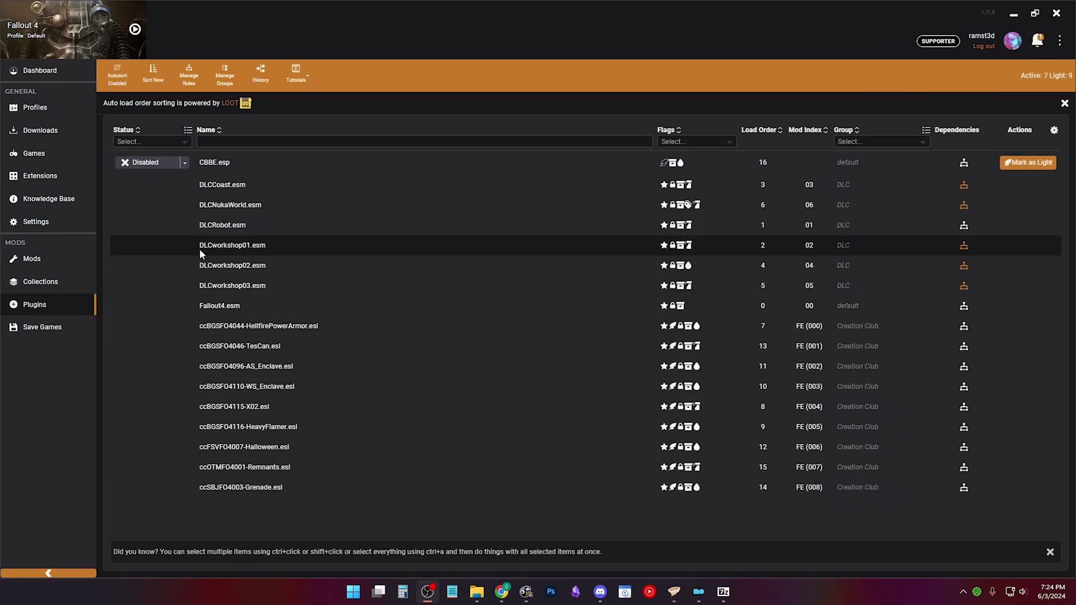
# Step: Set CBBE.esp to Enabled and deploy the Fallout 4 mods
pyautogui.click(169, 161)
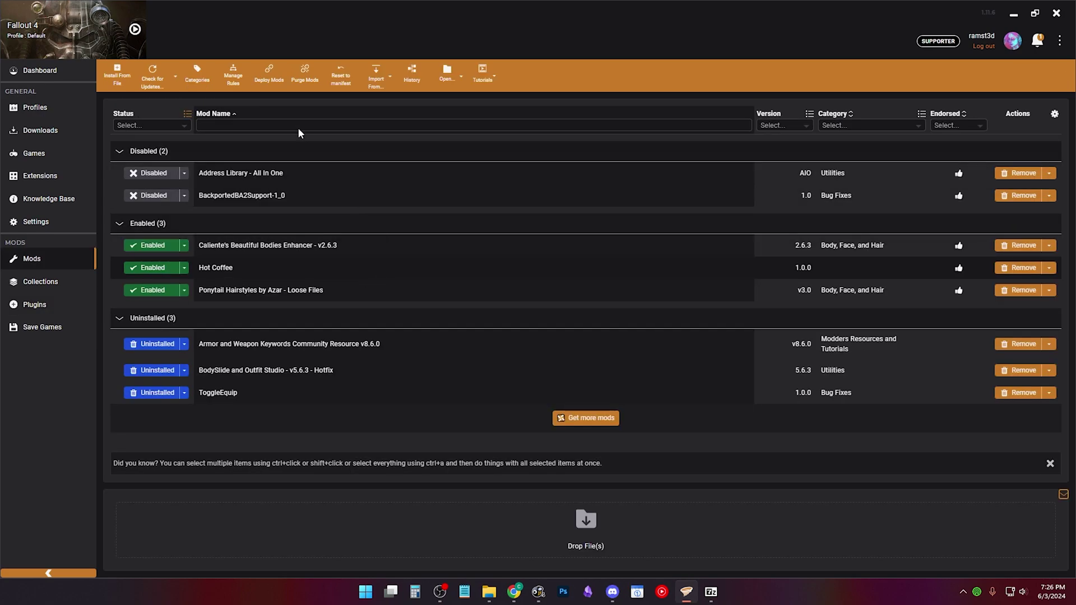
pyautogui.click(269, 84)
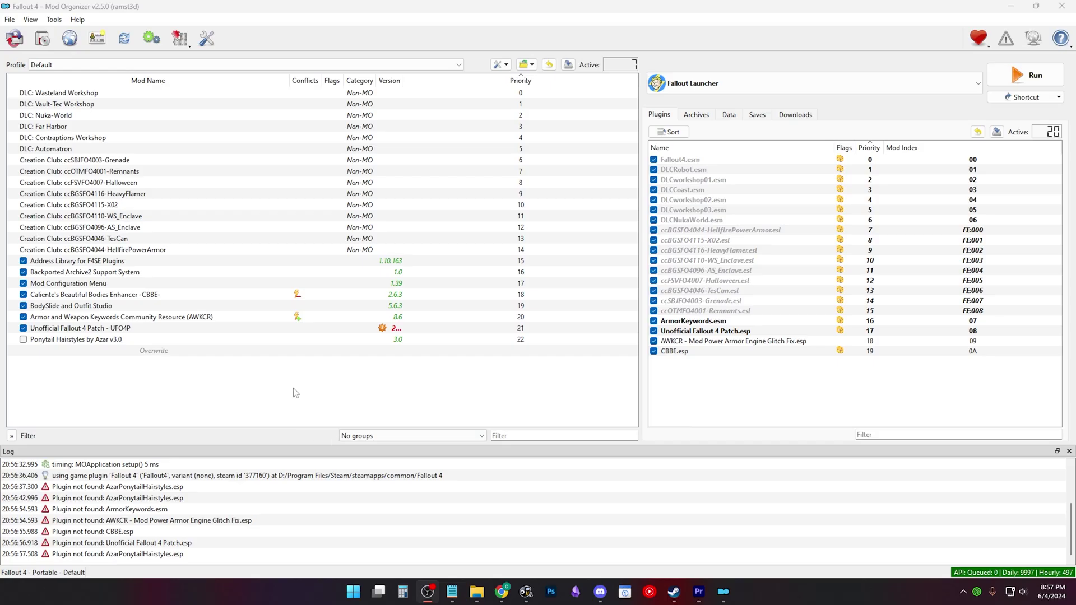
# Step: Remove the AWKCR mod from the mod list
pyautogui.click(106, 316)
pyautogui.rightClick(106, 316)
pyautogui.click(135, 449)
pyautogui.click(596, 298)
# Step: Switch between the New and Default2 profiles, leaving New as the active profile
pyautogui.click(42, 38)
pyautogui.click(459, 192)
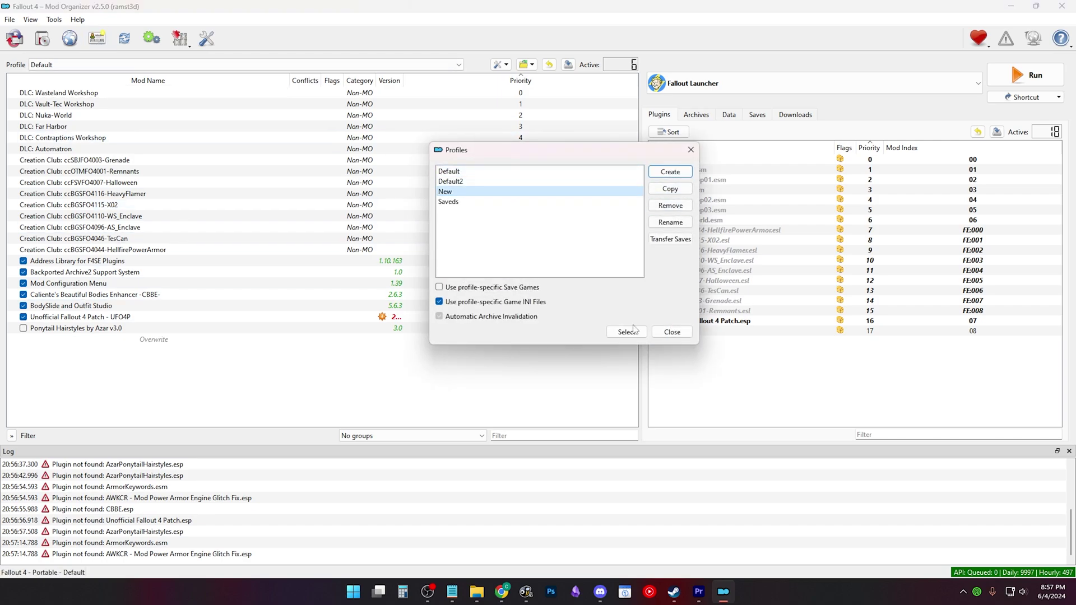
pyautogui.click(619, 337)
pyautogui.click(124, 40)
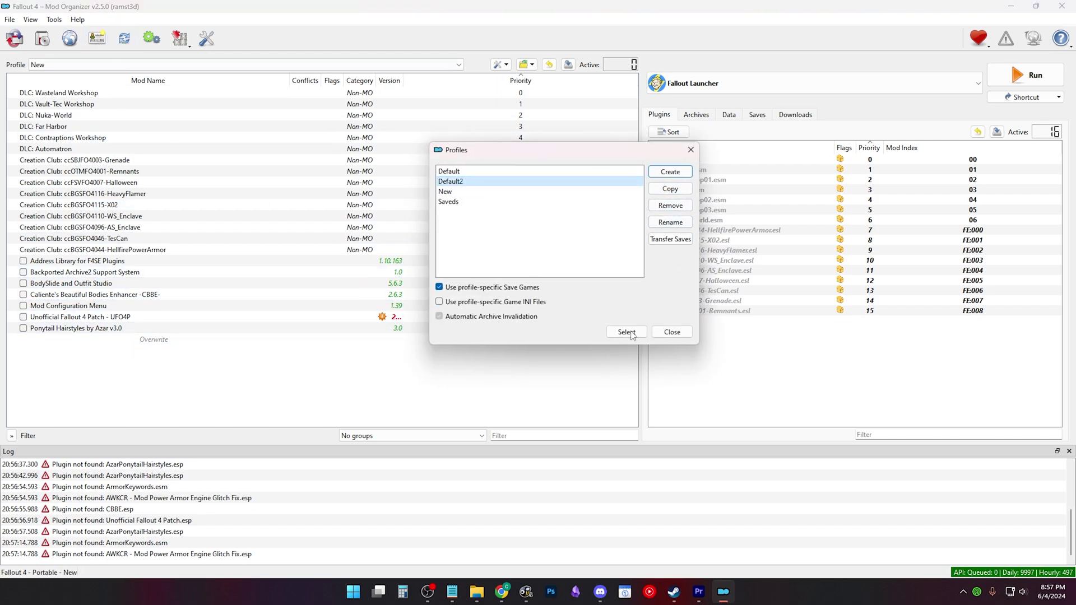
pyautogui.click(627, 332)
pyautogui.click(97, 38)
pyautogui.click(483, 191)
pyautogui.click(627, 333)
pyautogui.click(96, 38)
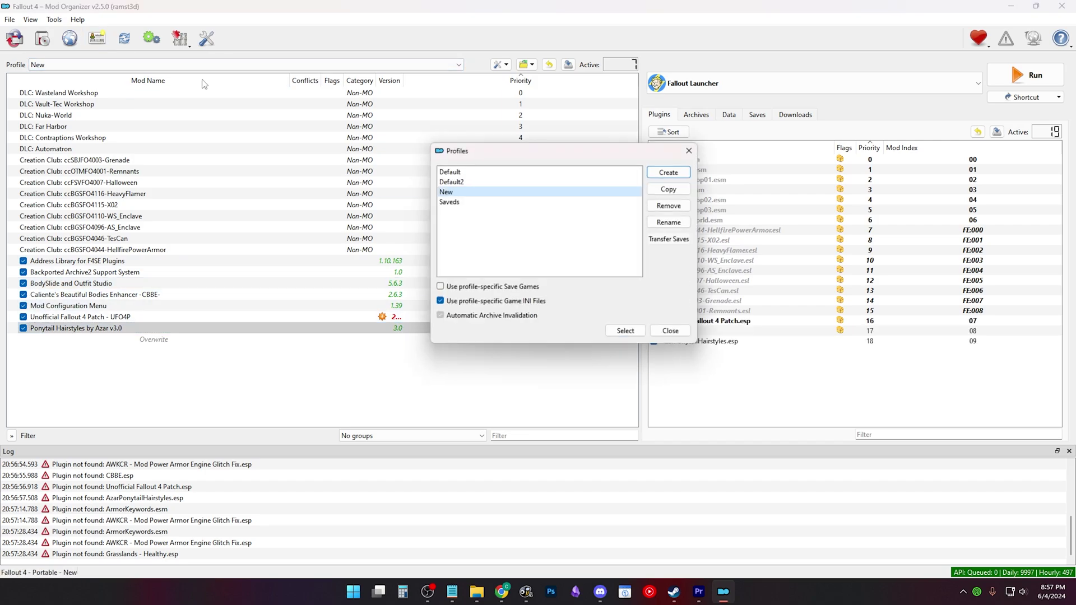
pyautogui.click(625, 330)
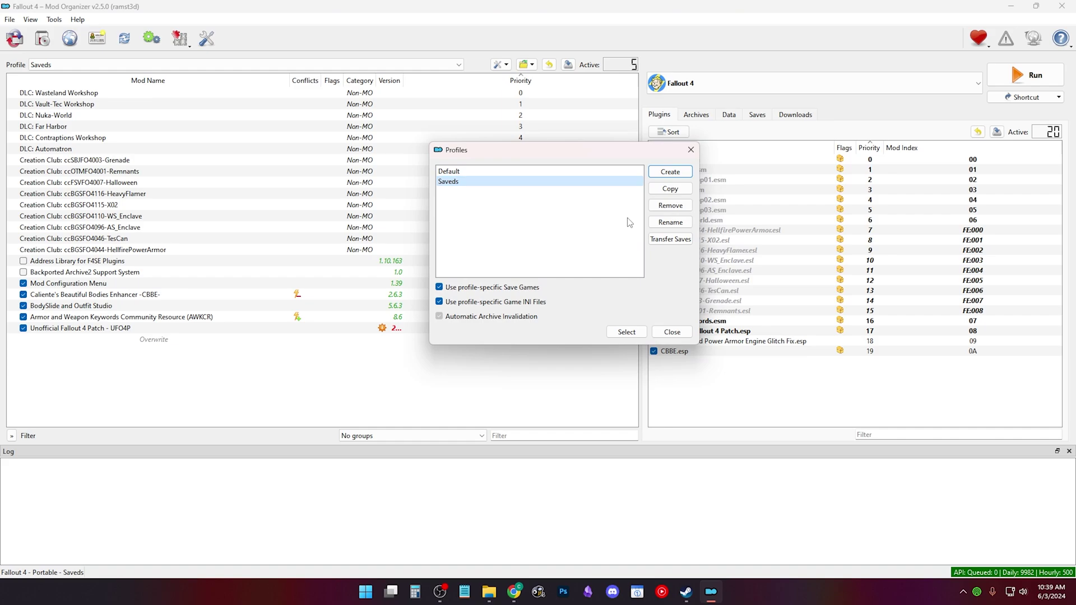
# Step: Create a profile named 'New' in the Profiles dialog and select it
pyautogui.click(600, 172)
pyautogui.click(670, 172)
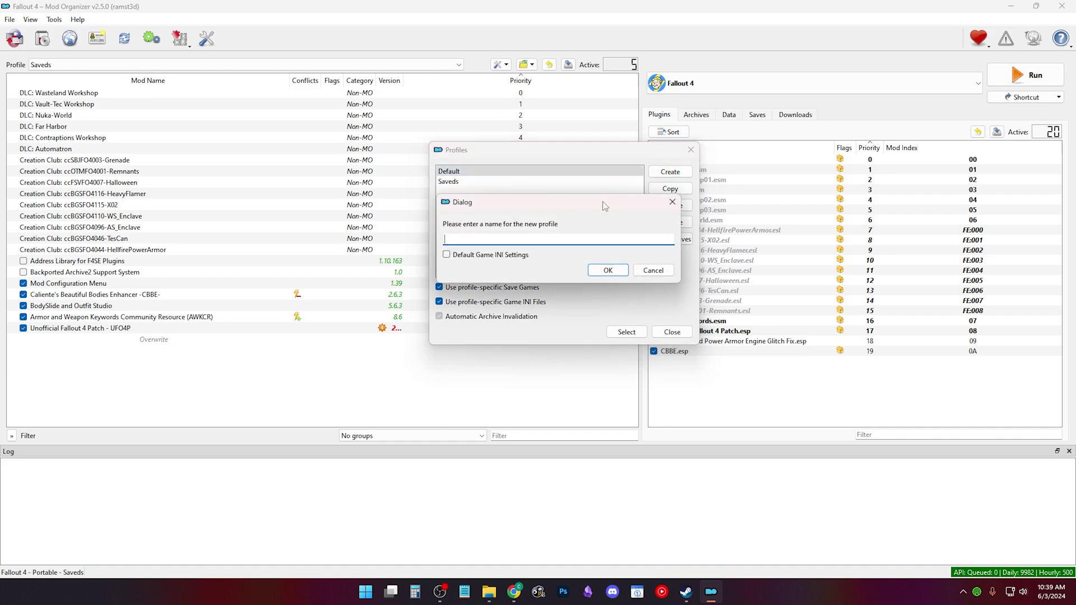
pyautogui.write('New')
pyautogui.press('Return')
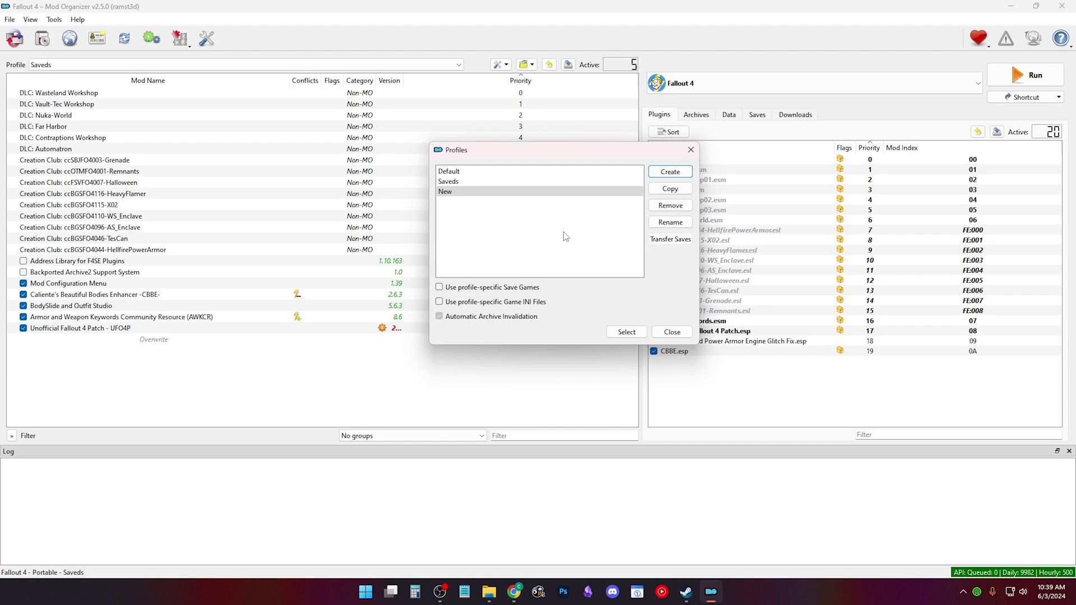
pyautogui.click(557, 195)
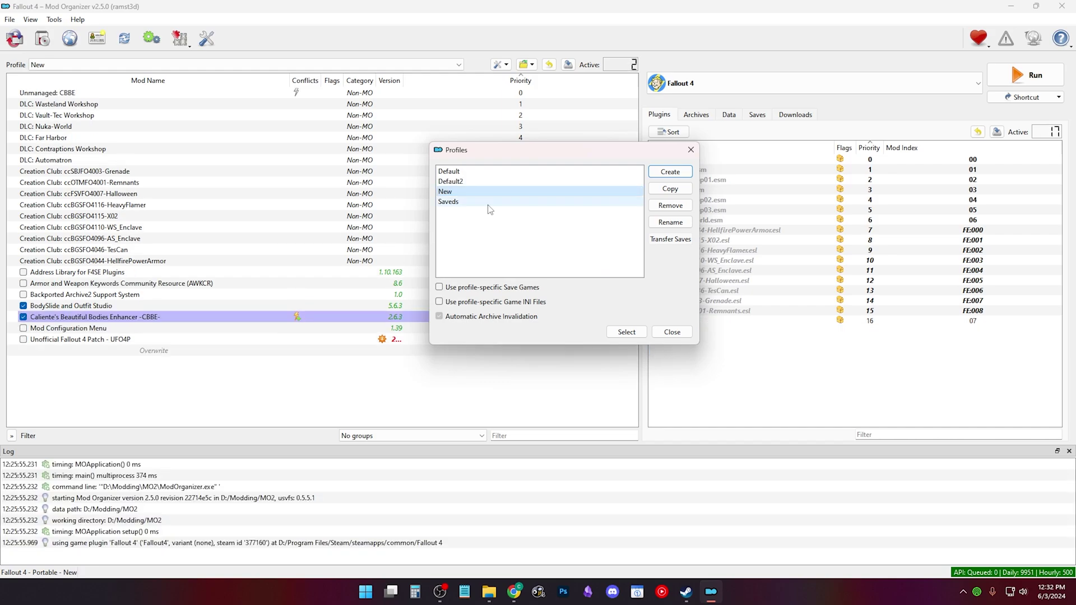
# Step: Give New its own INI files and copy its fallout4, fallout4custom and fallout4prefs INIs
pyautogui.click(440, 302)
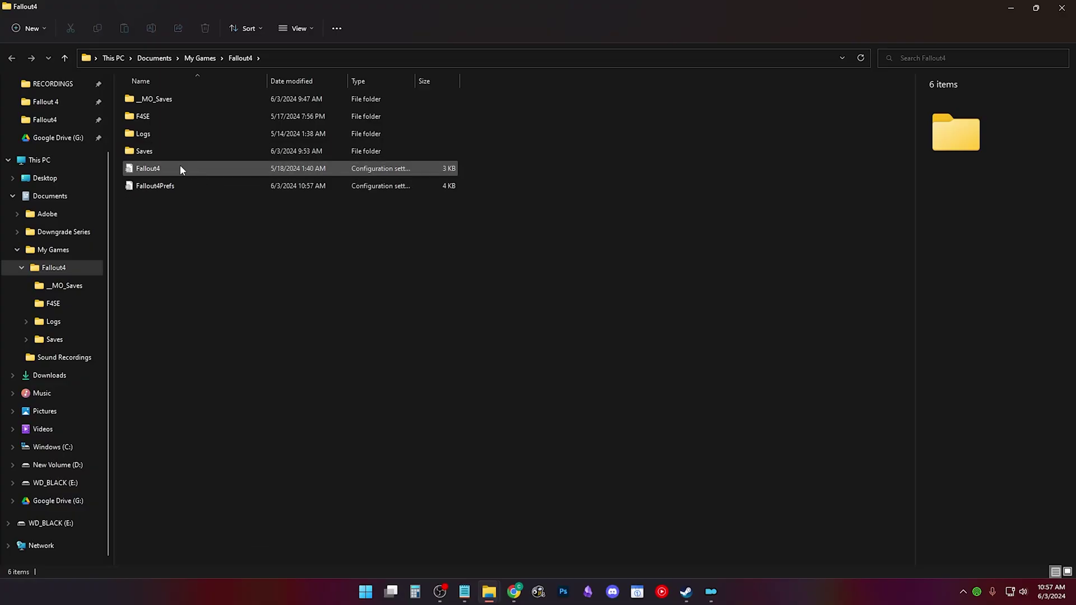
pyautogui.click(180, 165)
pyautogui.click(180, 184)
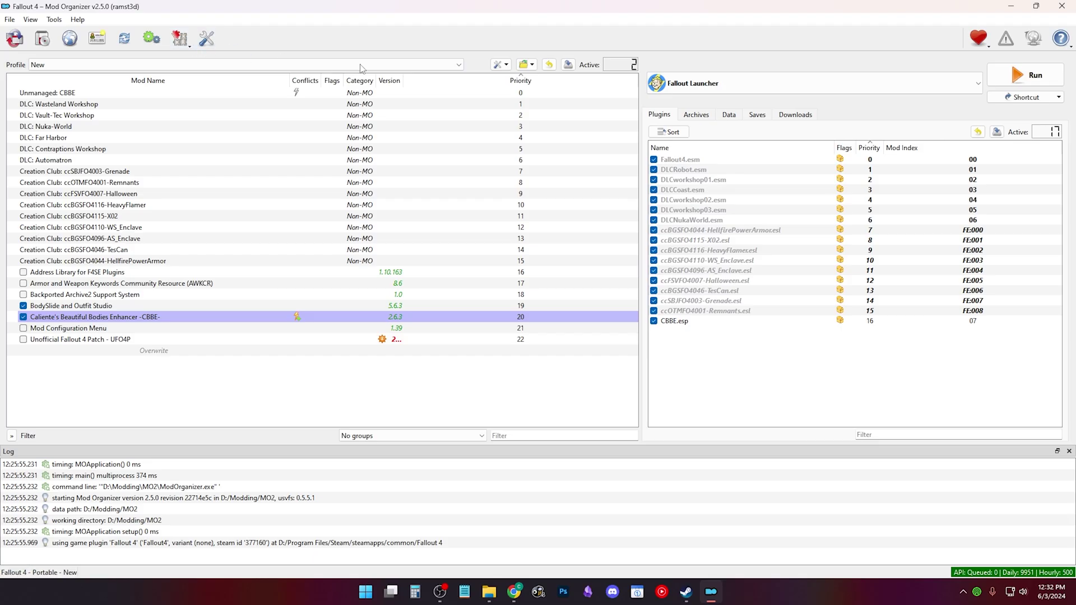
pyautogui.click(524, 65)
pyautogui.click(556, 109)
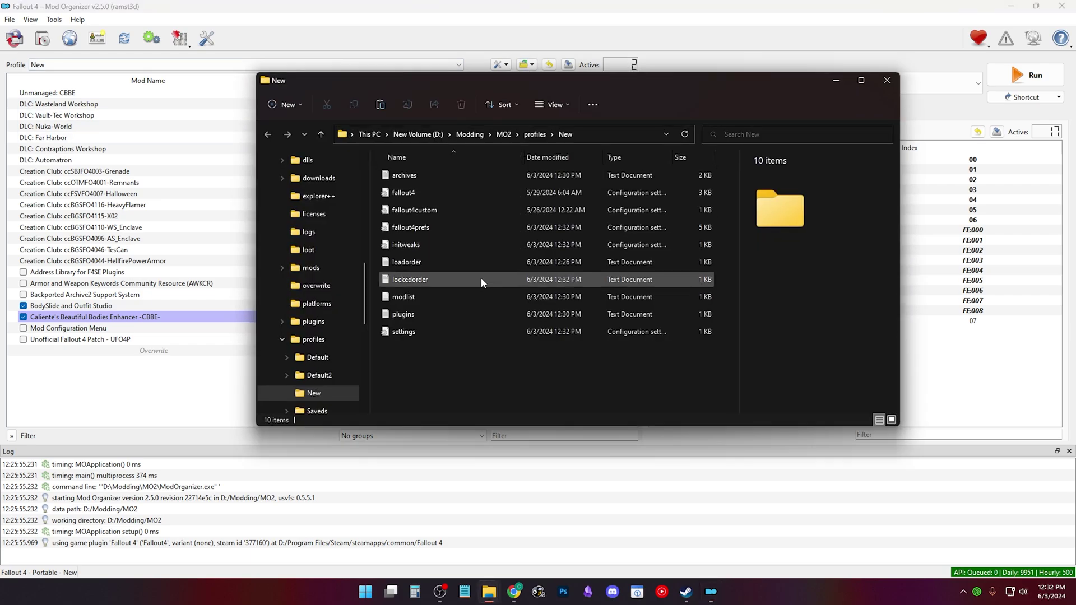
pyautogui.click(425, 193)
pyautogui.keyDown('shift'); pyautogui.click(427, 230); pyautogui.keyUp('shift')
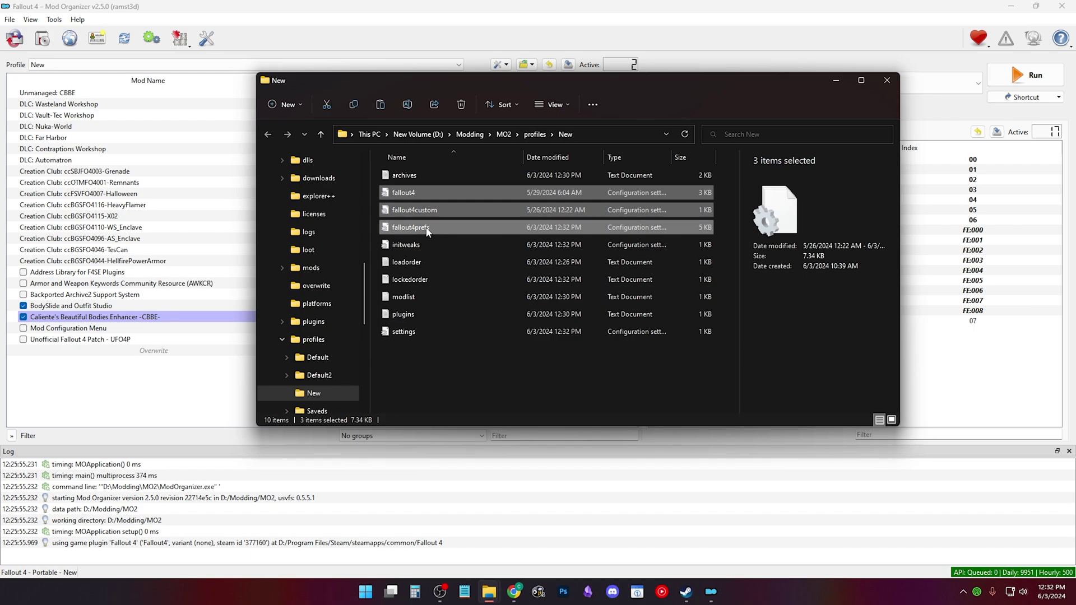
pyautogui.rightClick(427, 230)
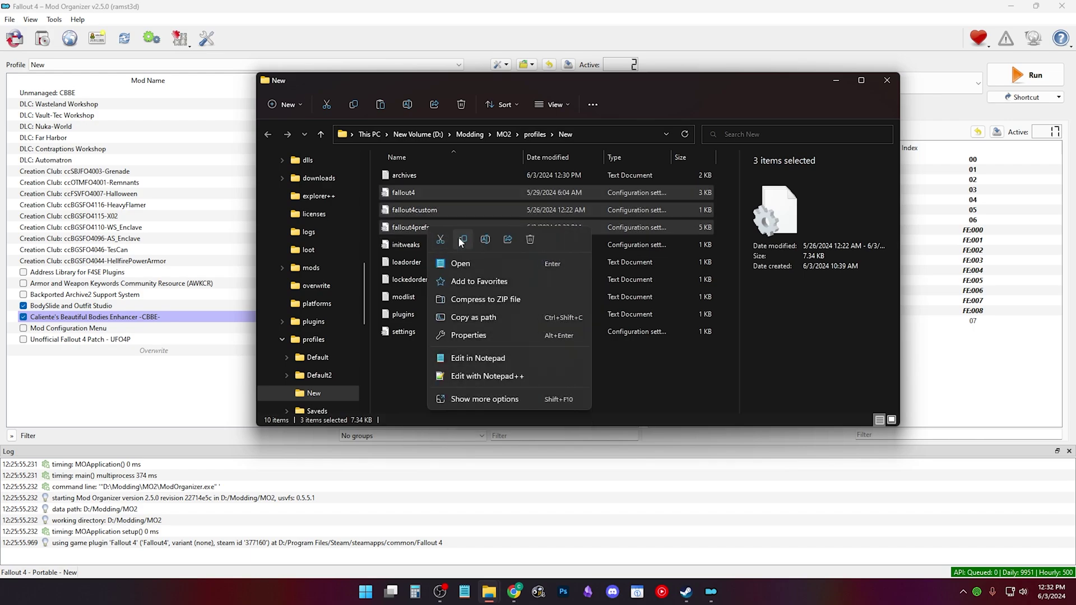
pyautogui.click(459, 240)
# Step: Paste the three INI files into My Games\Fallout4, replacing the existing ones
pyautogui.click(886, 80)
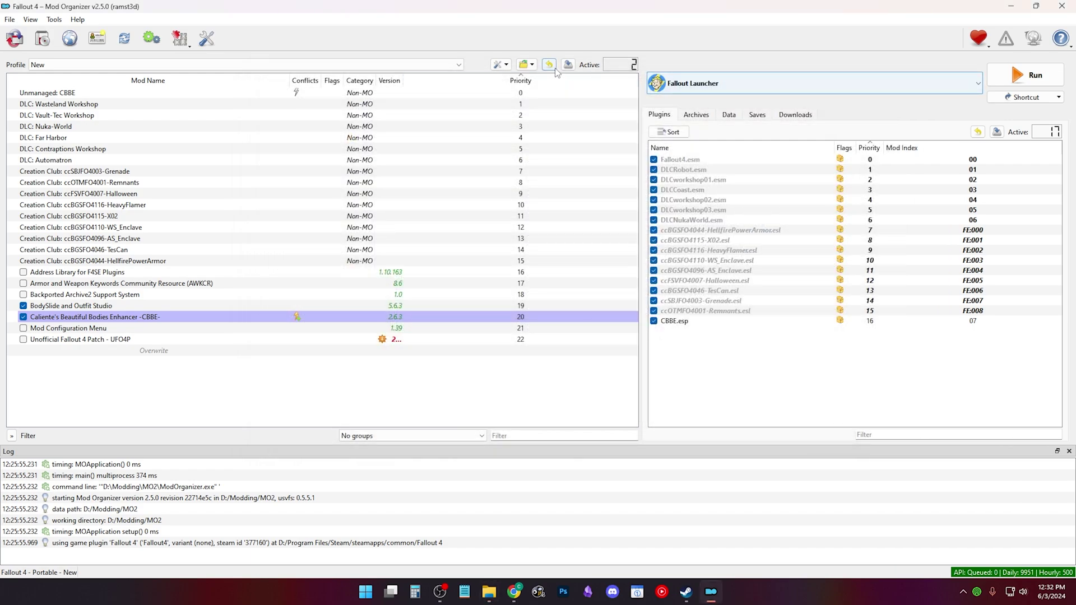
pyautogui.click(530, 65)
pyautogui.click(542, 90)
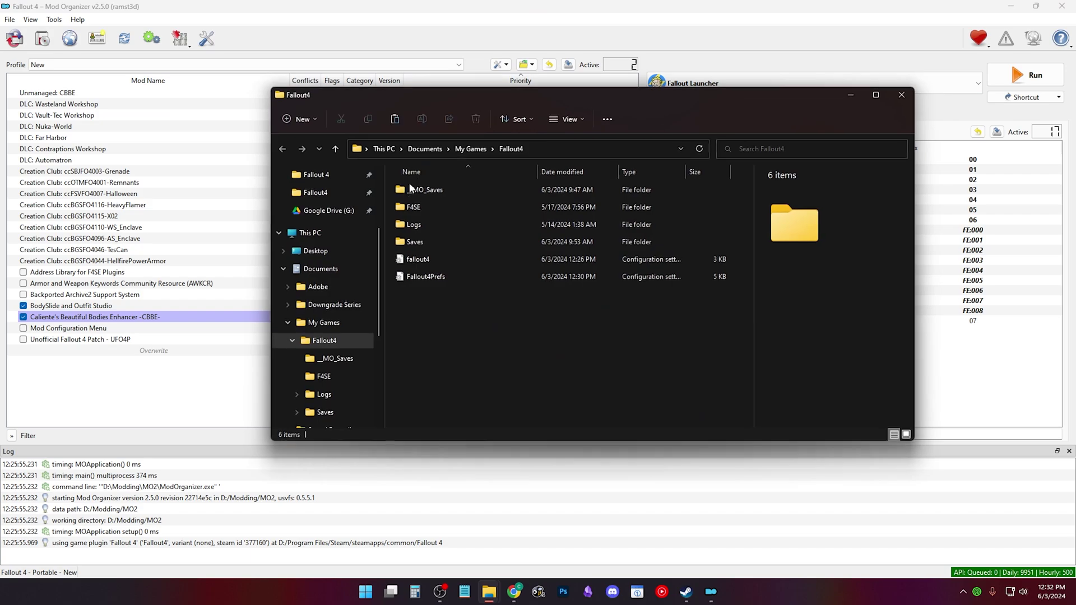
pyautogui.rightClick(447, 308)
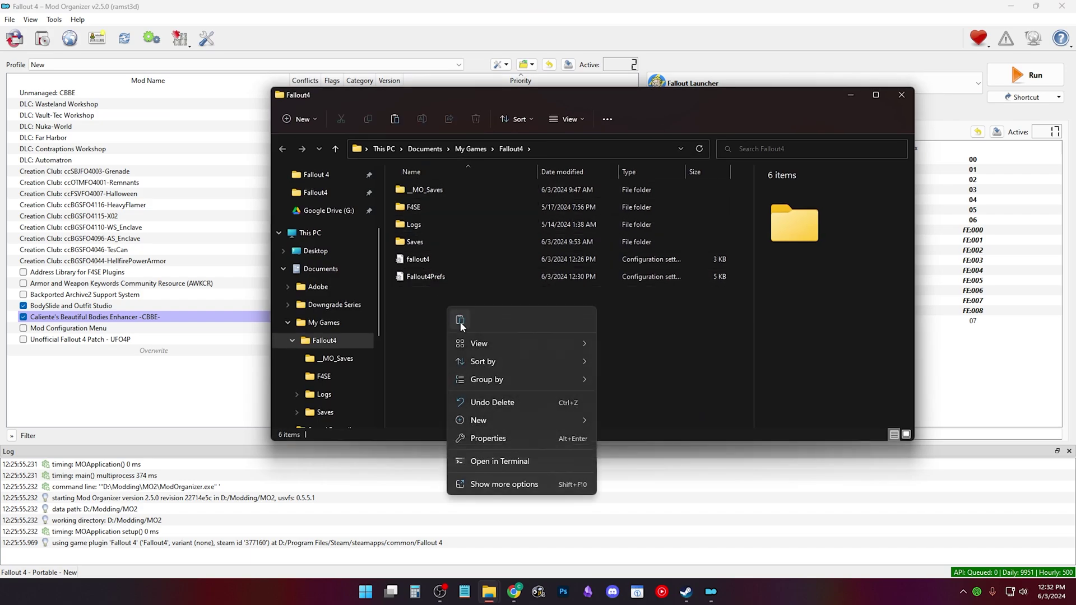
pyautogui.click(460, 319)
pyautogui.click(529, 207)
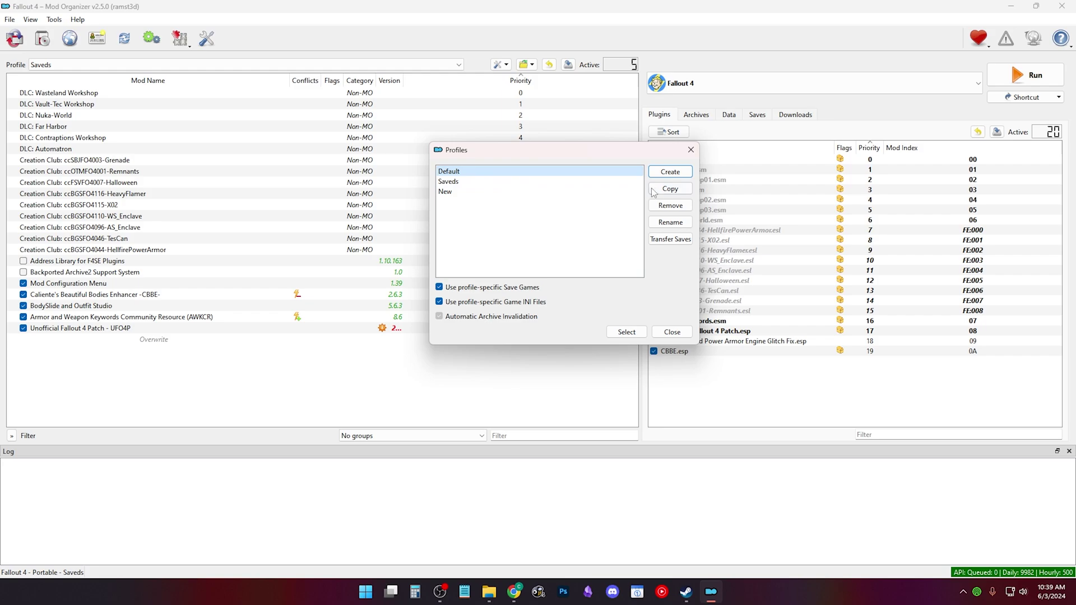
# Step: Copy the Default profile as a new profile named Default2
pyautogui.click(670, 188)
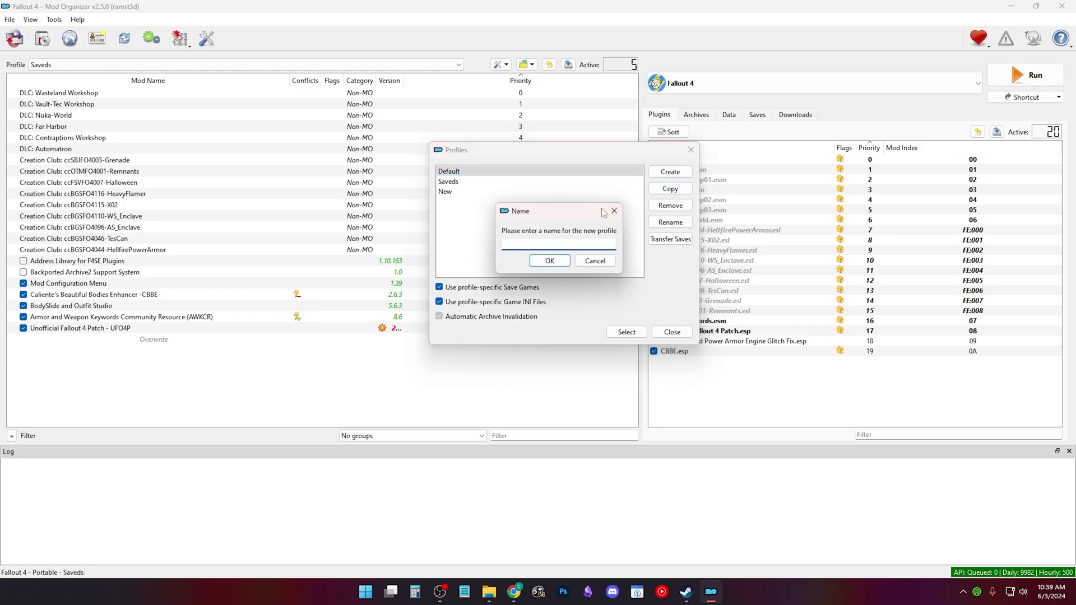
pyautogui.write('2')
pyautogui.press('Return')
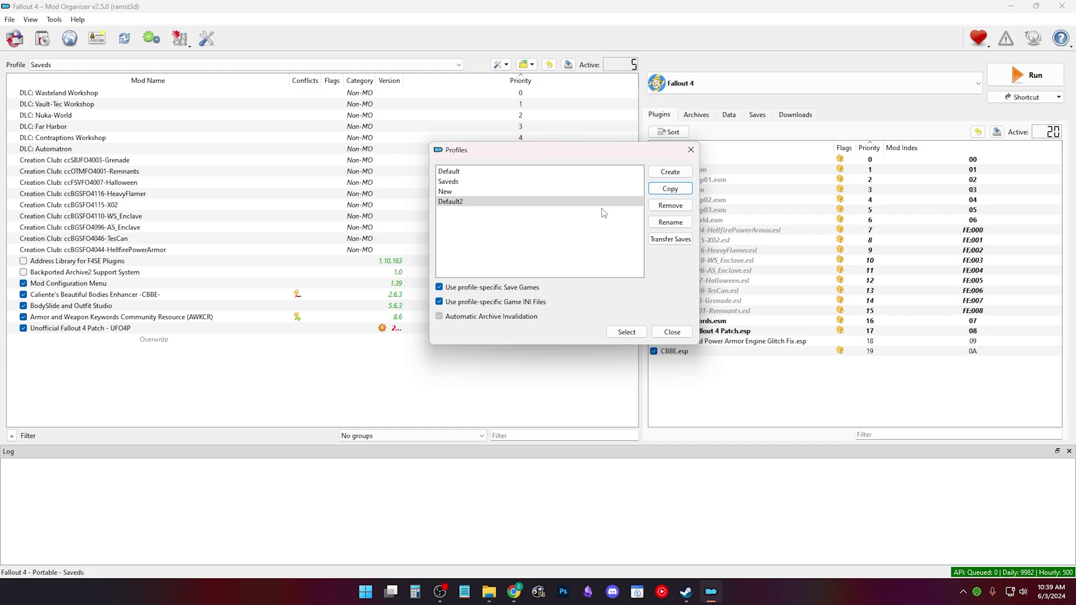
pyautogui.click(593, 203)
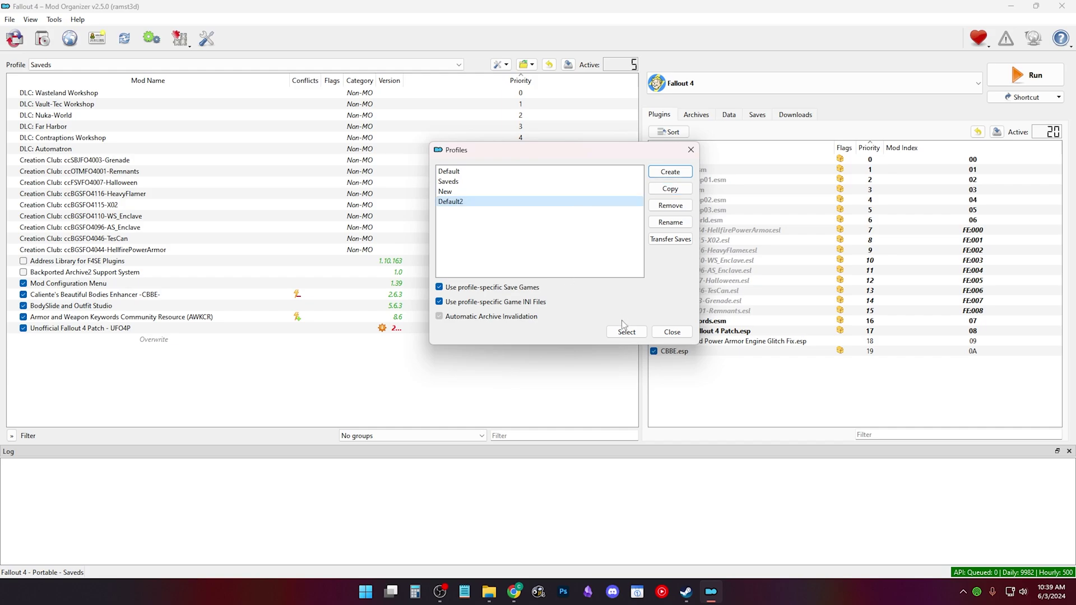
# Step: Make Default2 active and disable Address Library and Backported Archive2 Support System
pyautogui.click(535, 191)
pyautogui.click(632, 333)
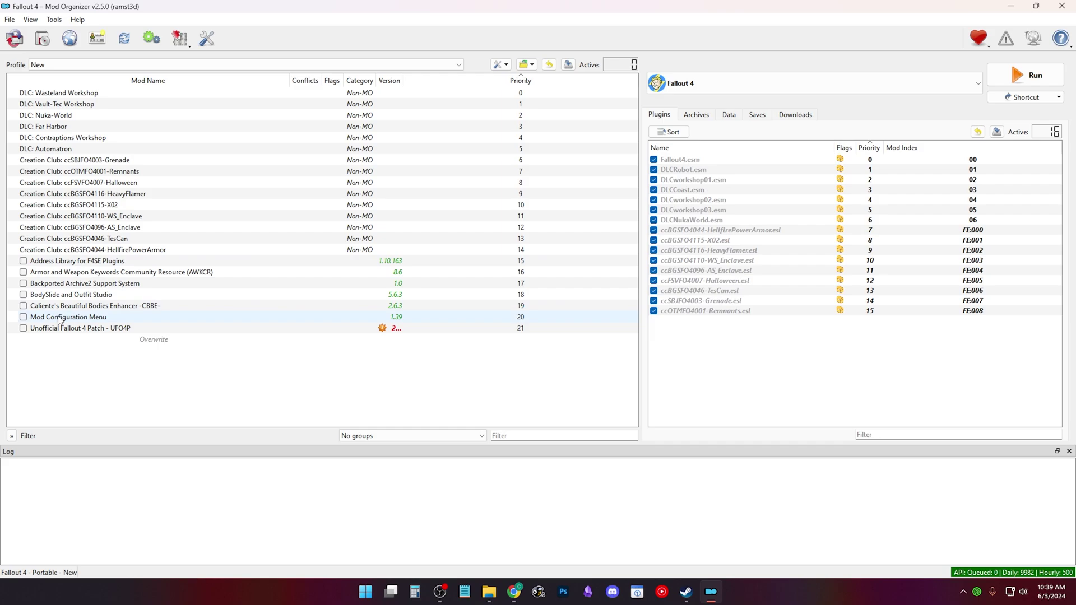
pyautogui.click(99, 41)
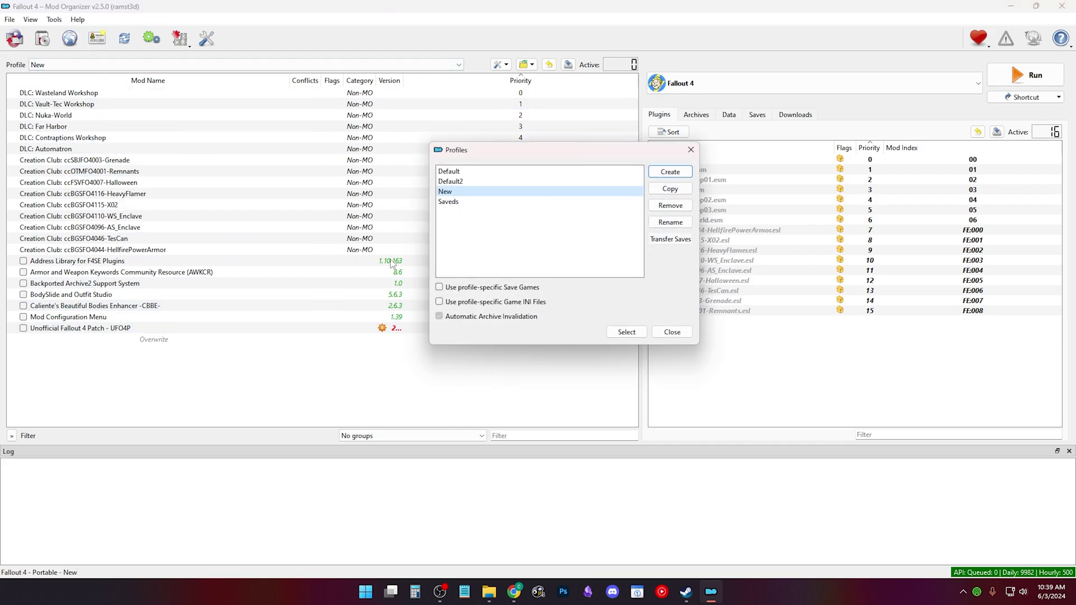
pyautogui.click(465, 181)
pyautogui.click(627, 332)
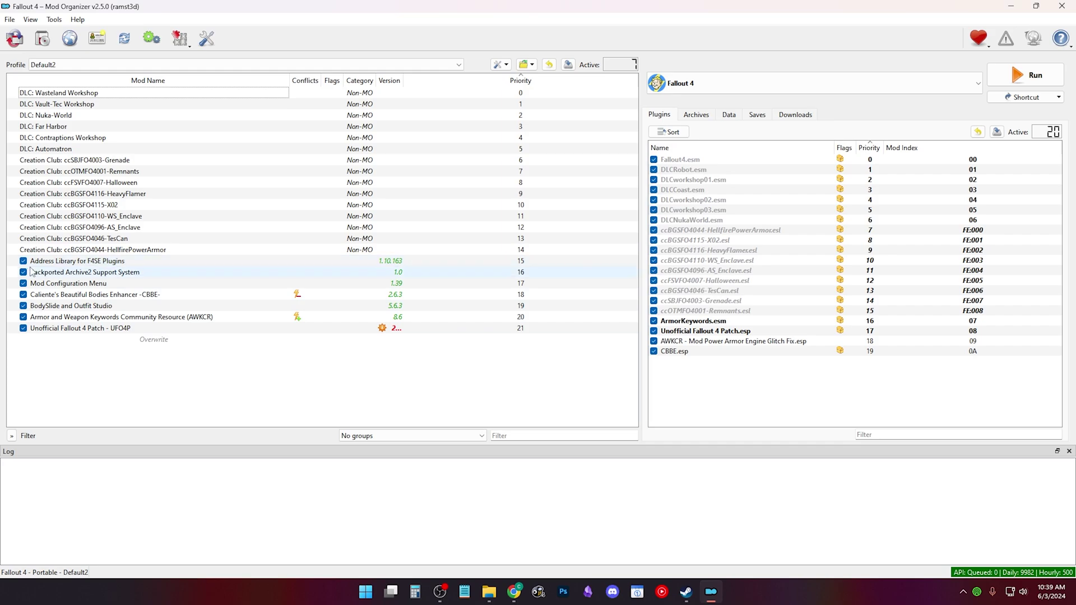
pyautogui.click(23, 272)
pyautogui.click(23, 260)
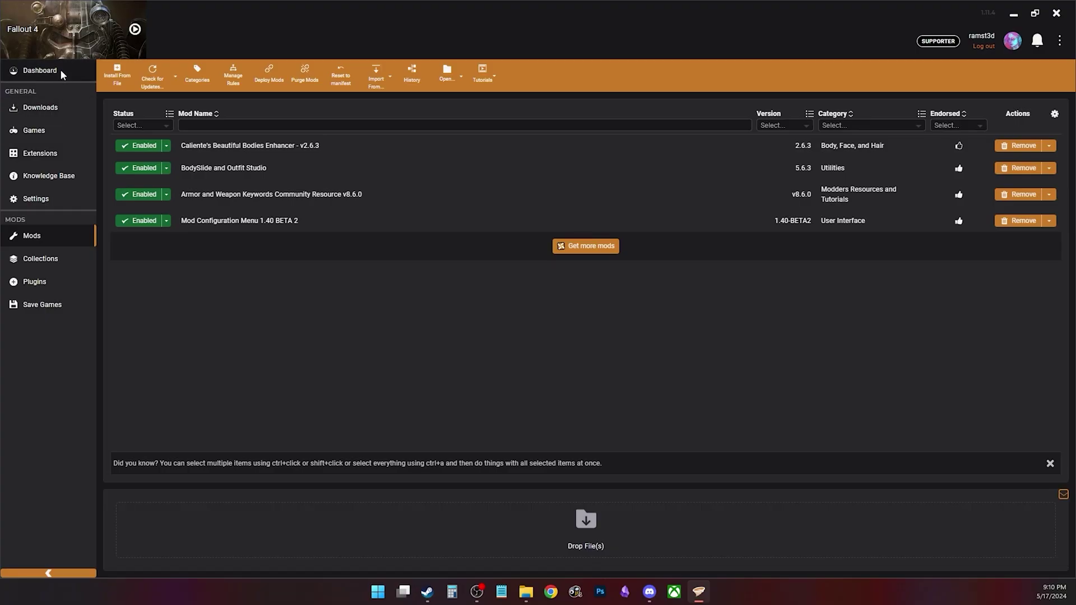
# Step: Enable Vortex profile management, clone Default as DefaultTest, and switch to it
pyautogui.click(59, 69)
pyautogui.click(222, 161)
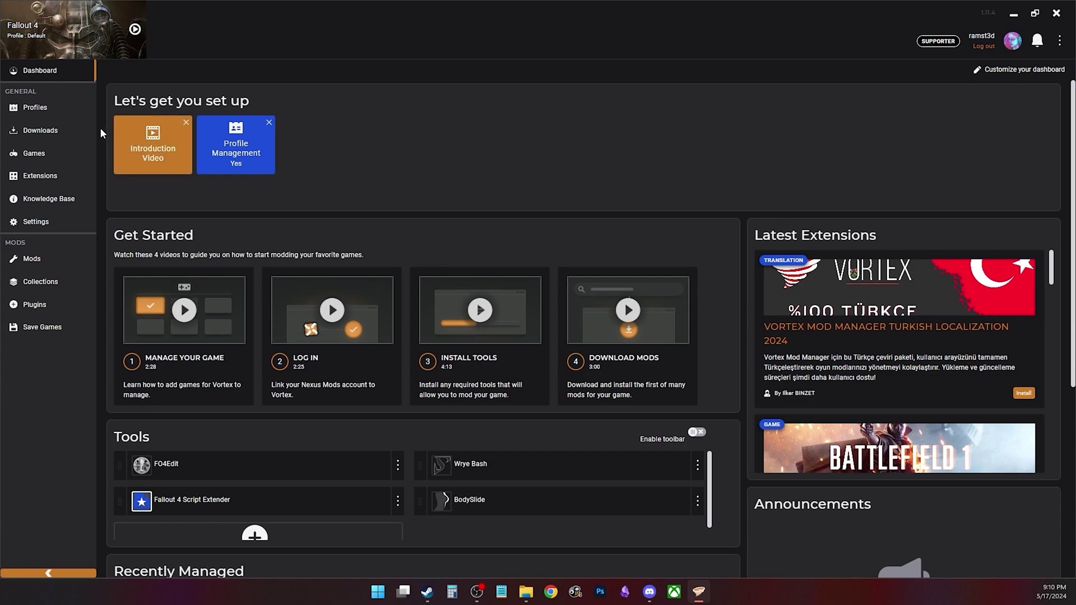
pyautogui.click(62, 109)
pyautogui.click(157, 218)
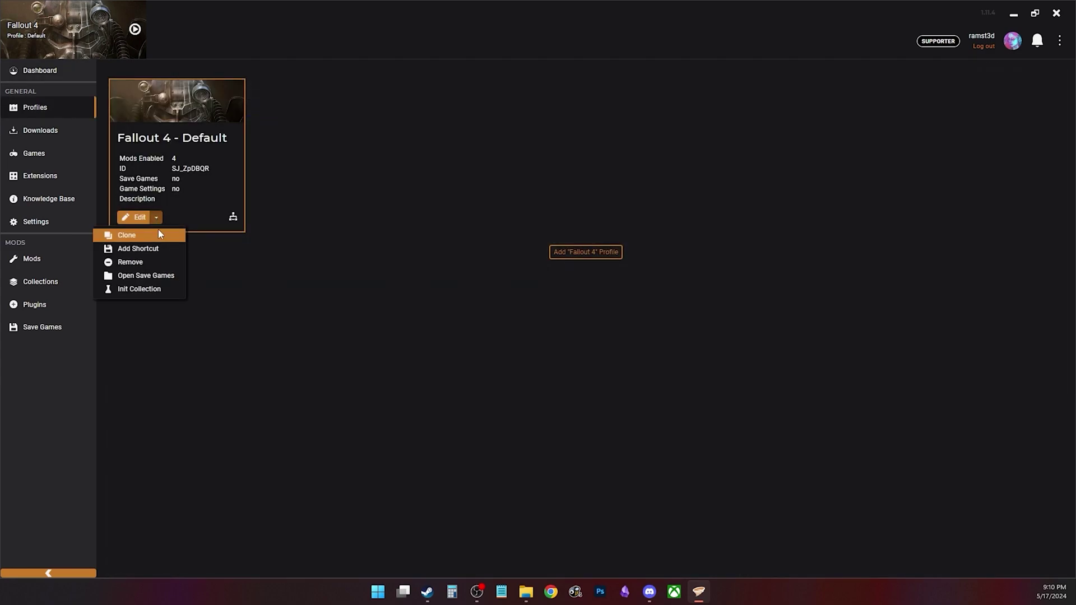
pyautogui.click(160, 237)
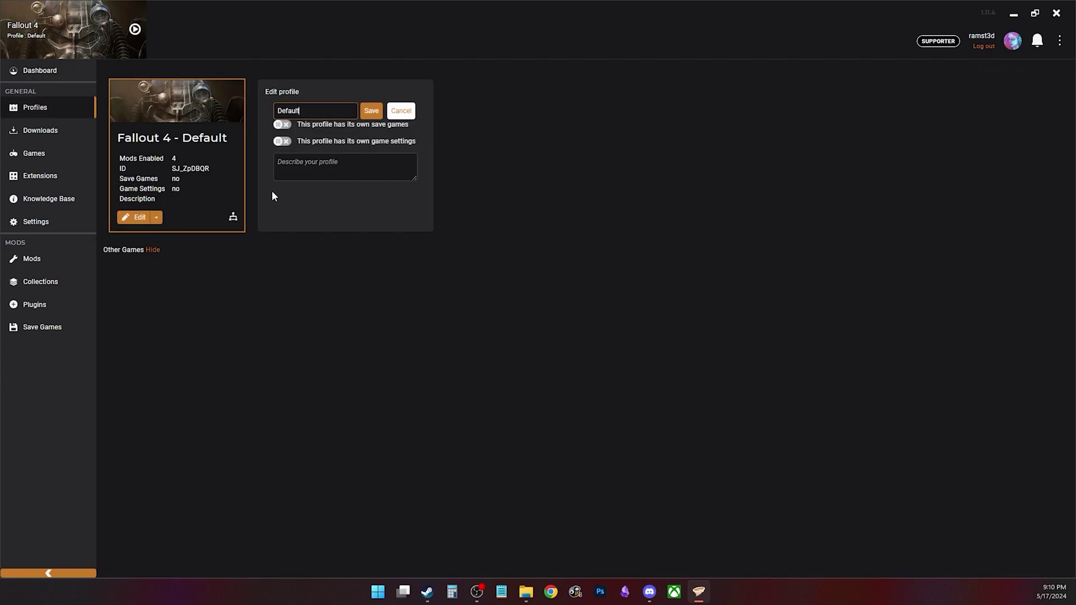
pyautogui.write('Test')
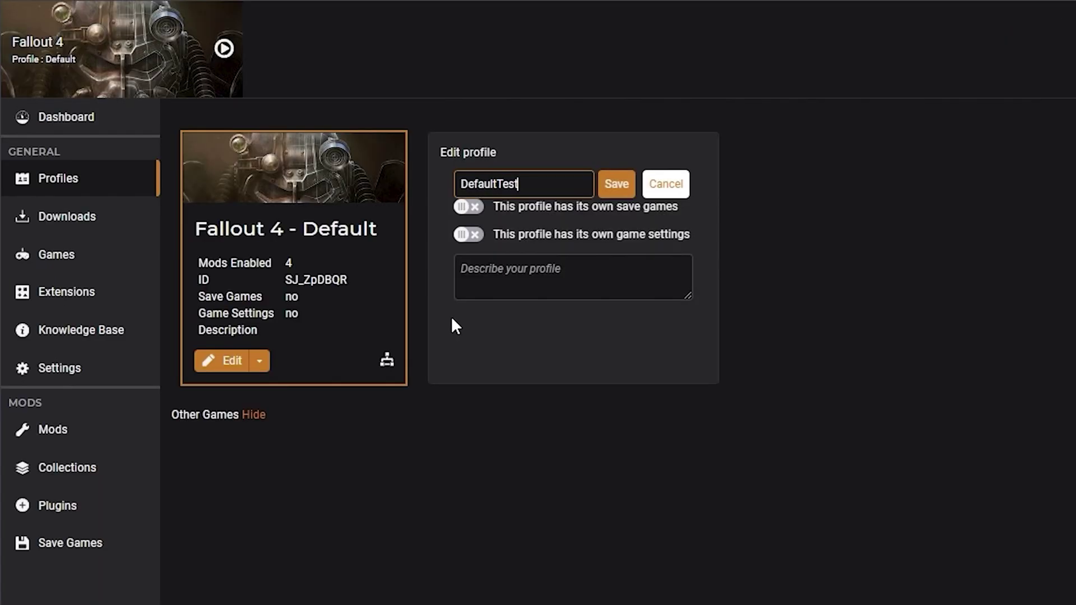
pyautogui.press('Return')
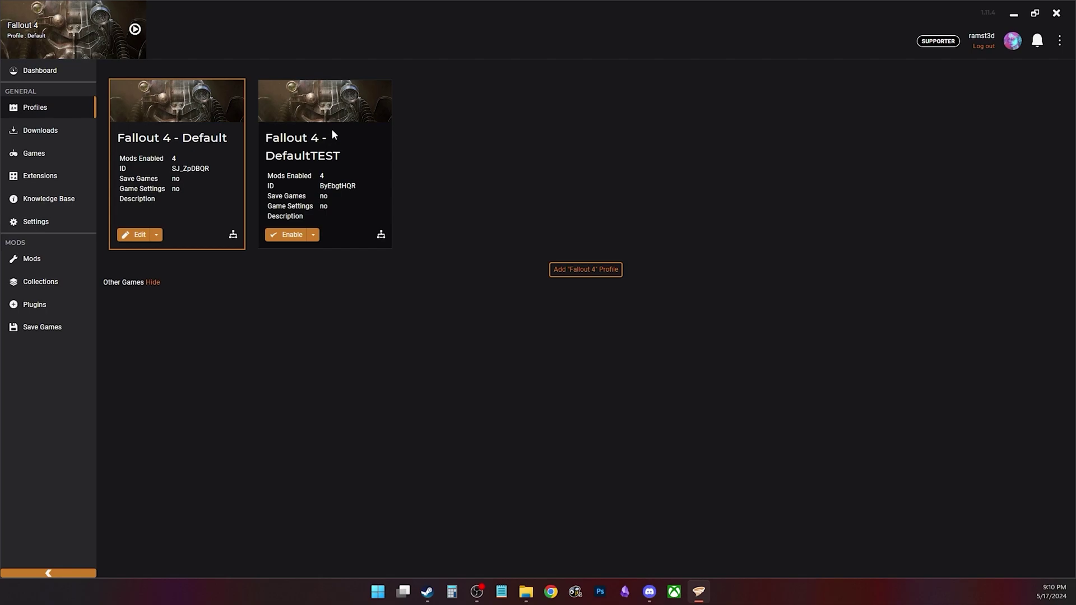
pyautogui.click(289, 232)
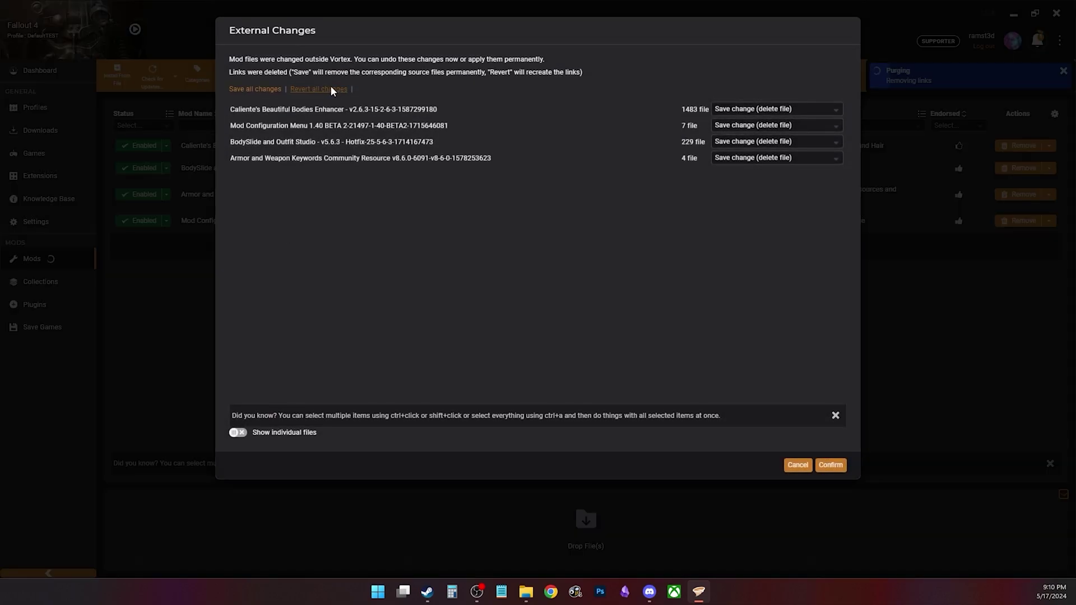
# Step: Revert all external mod changes, then add and switch to a 'Fallout 4 Downgrade TEST' profile
pyautogui.click(332, 90)
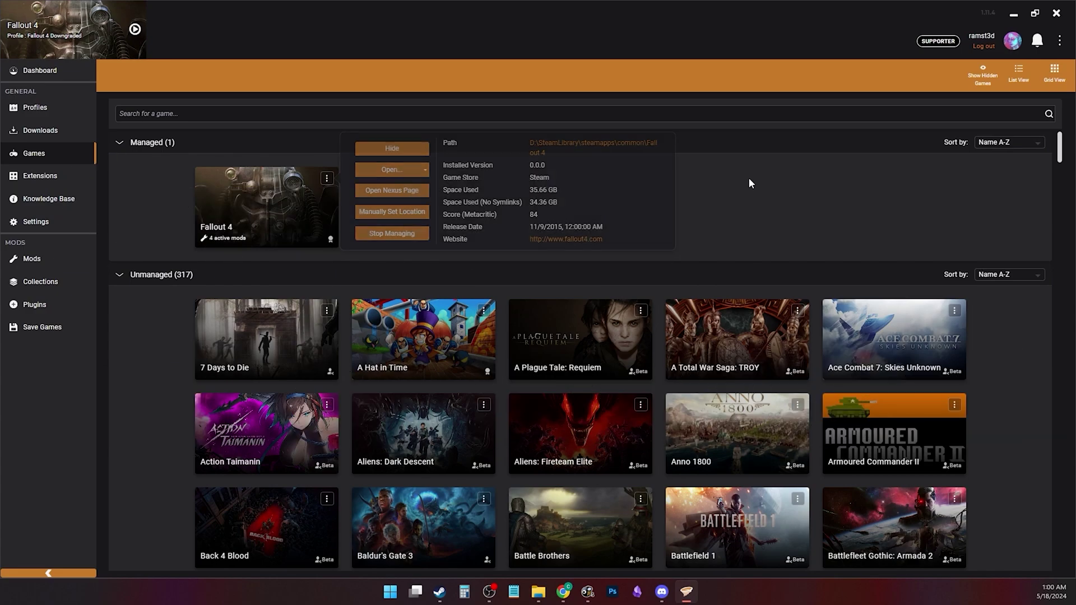
pyautogui.click(42, 253)
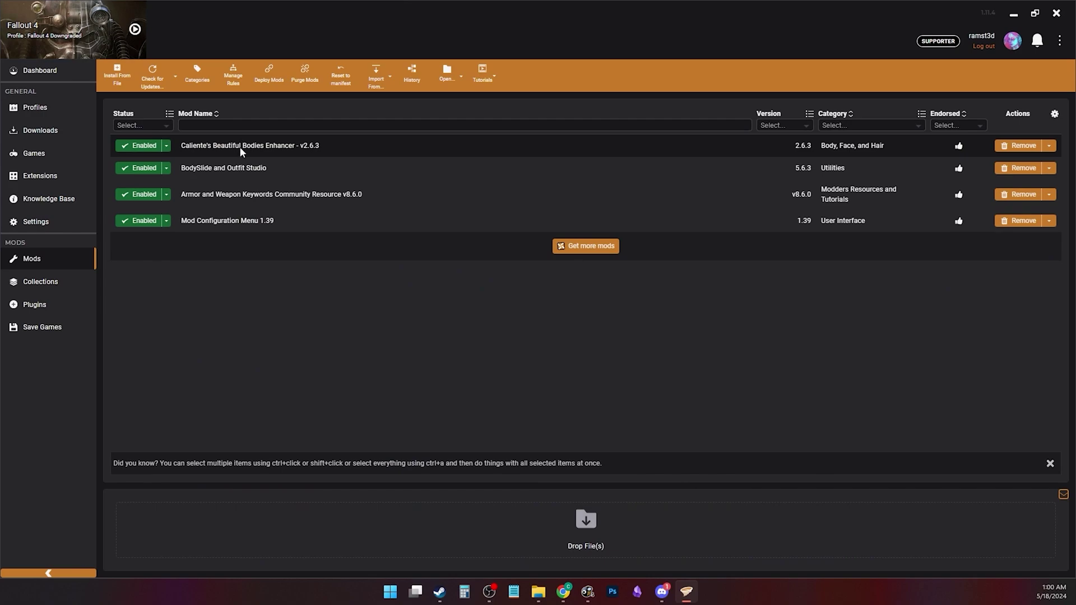
pyautogui.click(39, 109)
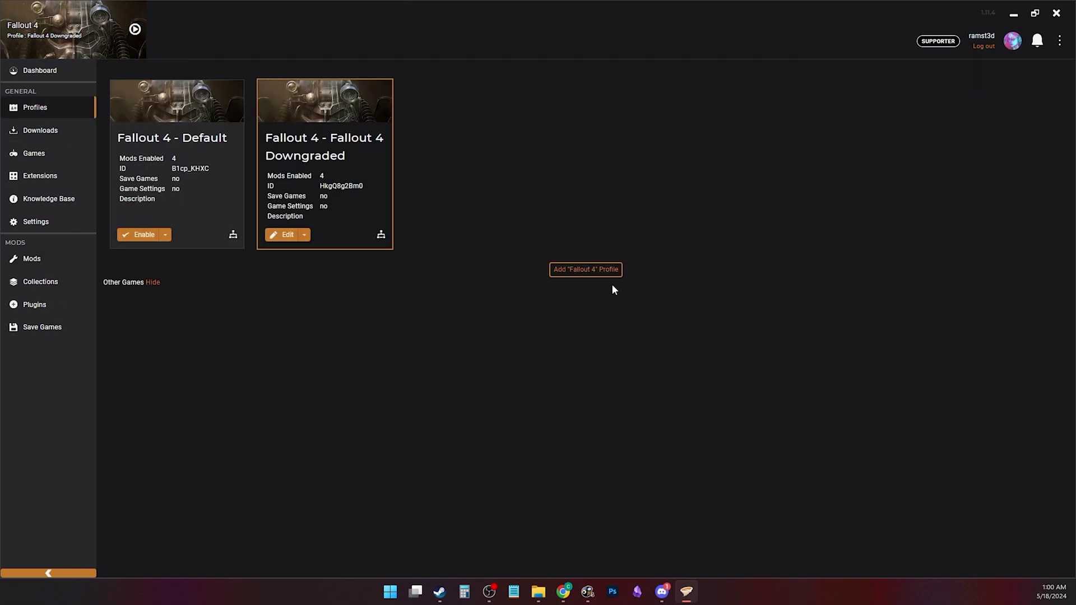
pyautogui.click(577, 271)
pyautogui.write('Fallout 4 Downgrade TEST')
pyautogui.press('Return')
pyautogui.click(291, 235)
pyautogui.click(56, 256)
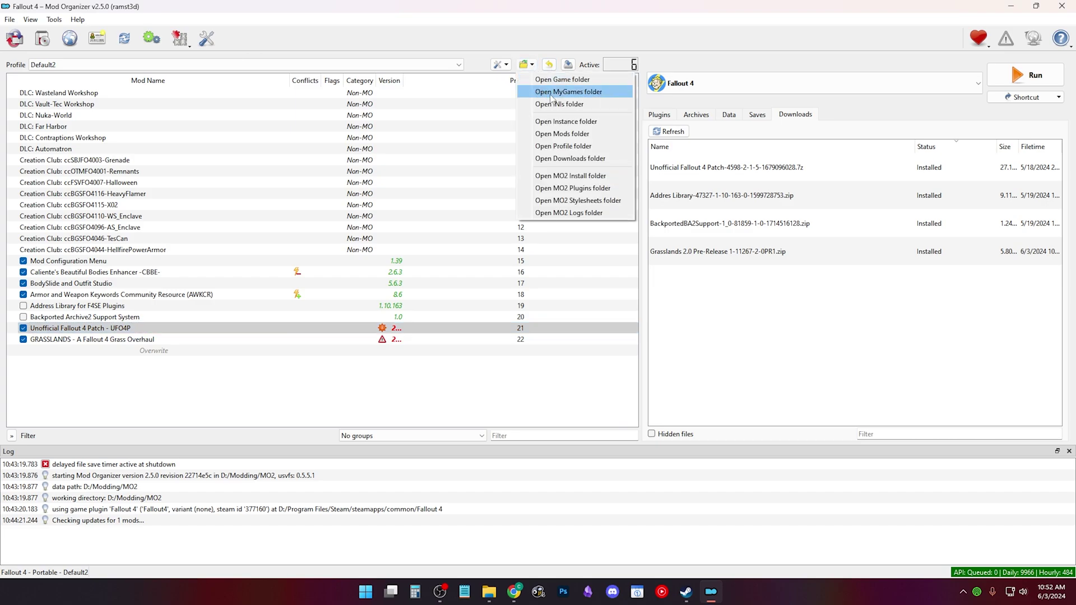
# Step: Delete the nine Fallout4 INI files, through Fallout4Prefs.ini.base, from My Games\Fallout4
pyautogui.click(553, 93)
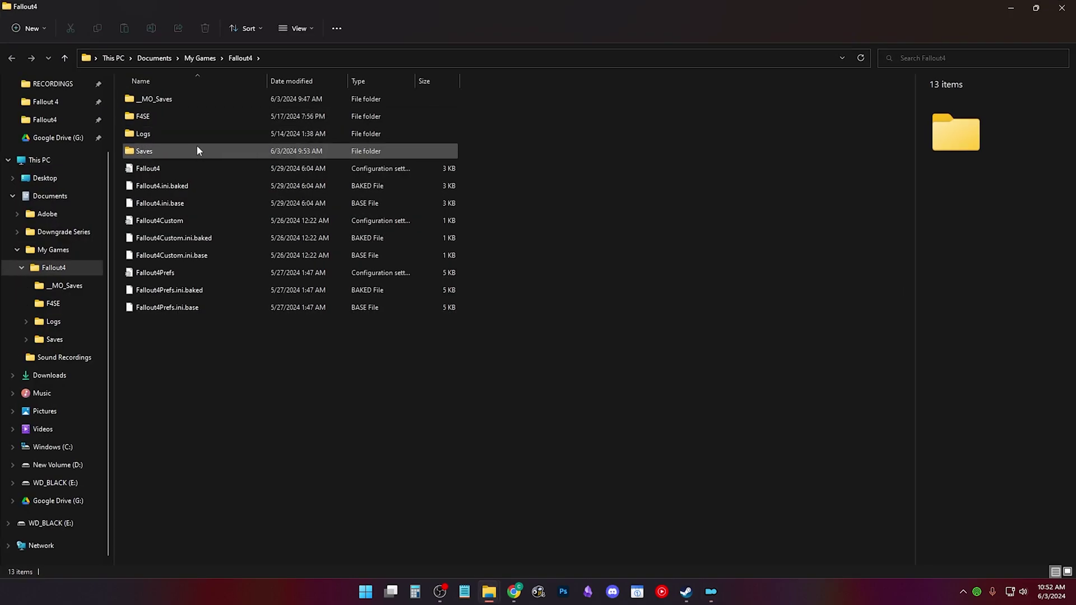
pyautogui.click(180, 170)
pyautogui.keyDown('shift'); pyautogui.click(181, 310); pyautogui.keyUp('shift')
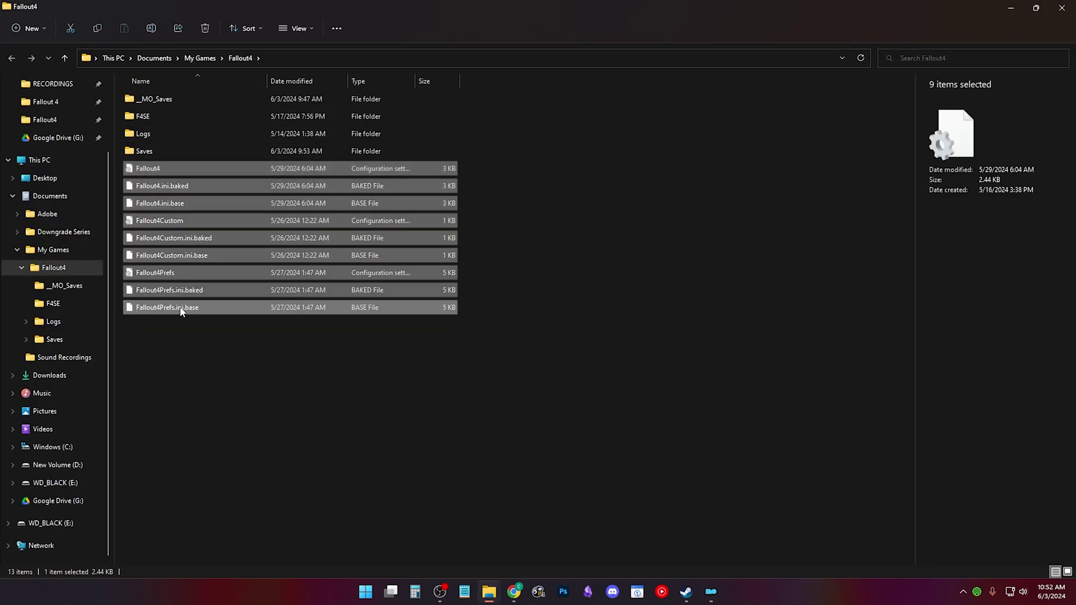
pyautogui.press('Delete')
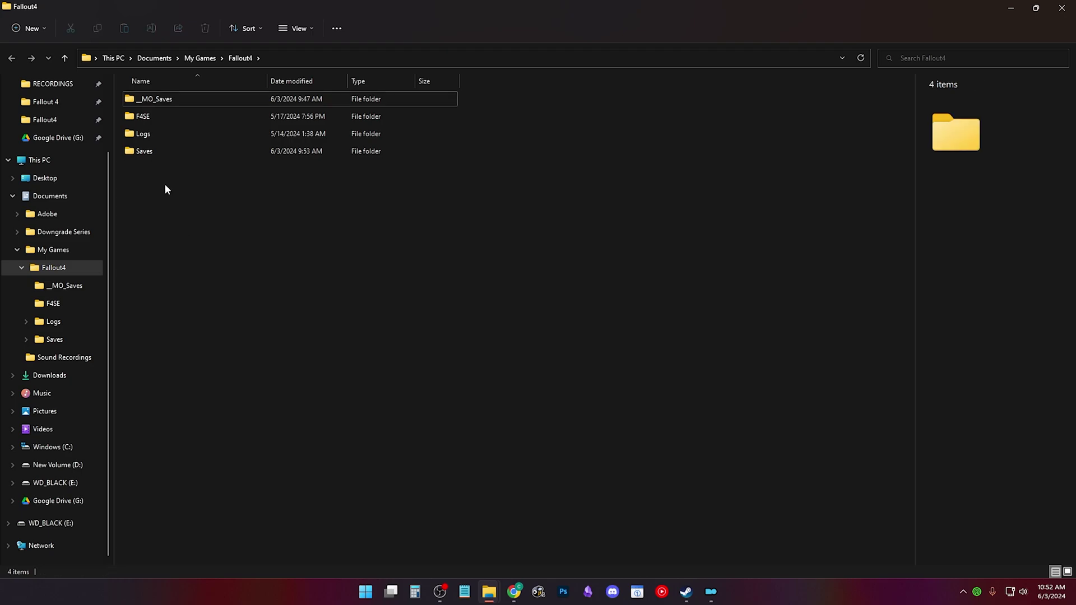
# Step: Delete the profile's fallout4, fallout4custom and fallout4prefs INI files and close the folder
pyautogui.hotkey('alt', 'Tab')
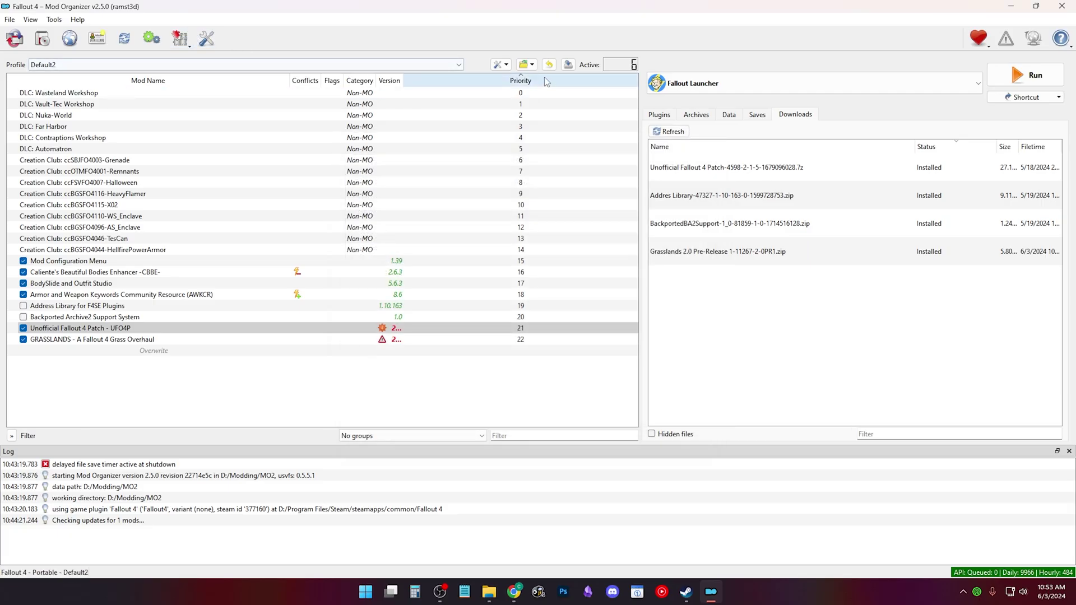
pyautogui.click(527, 64)
pyautogui.click(590, 102)
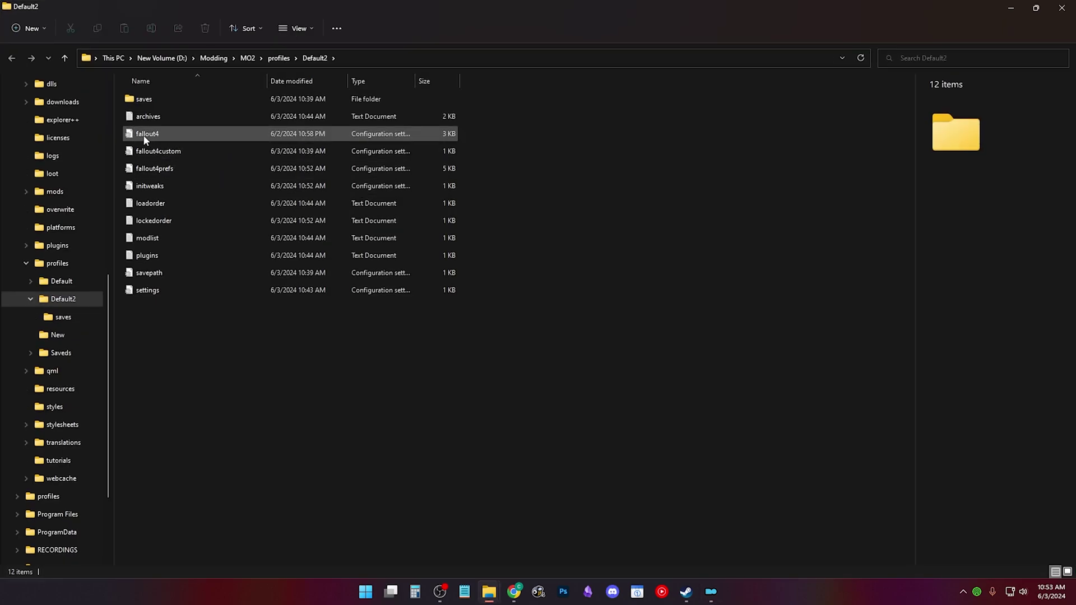
pyautogui.click(151, 139)
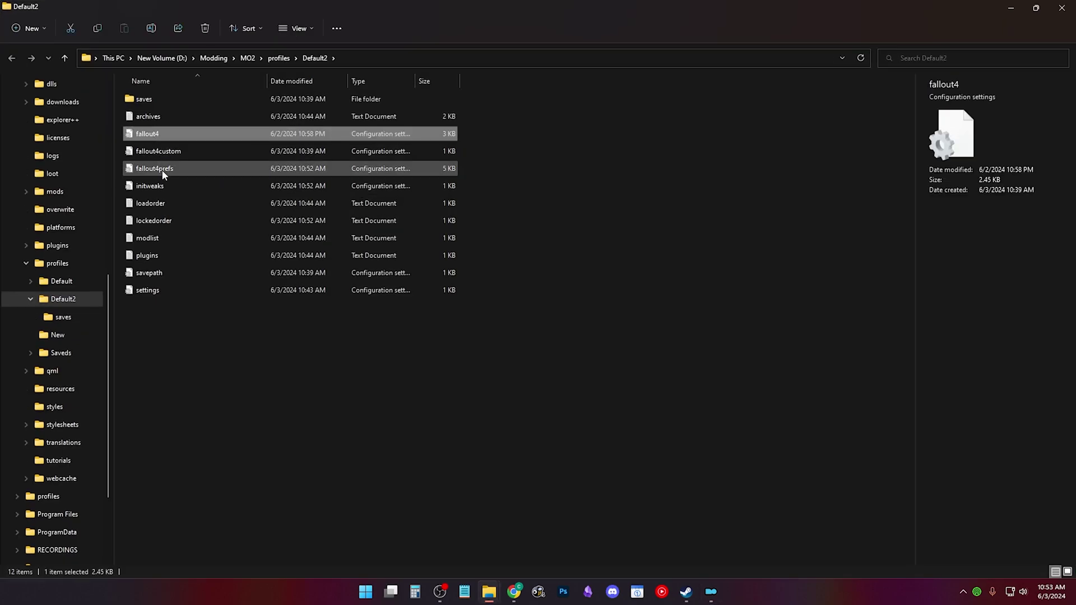
pyautogui.keyDown('shift'); pyautogui.click(164, 172); pyautogui.keyUp('shift')
pyautogui.press('Delete')
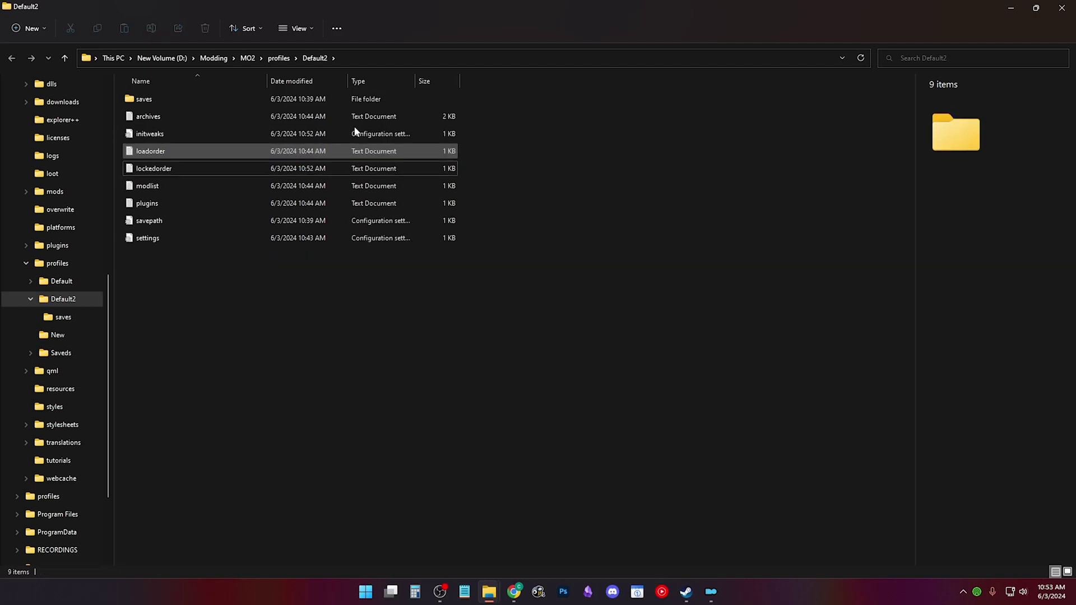
pyautogui.click(1062, 8)
# Step: Run the Fallout Launcher, accept the detected Ultra video settings, and exit it
pyautogui.click(1031, 75)
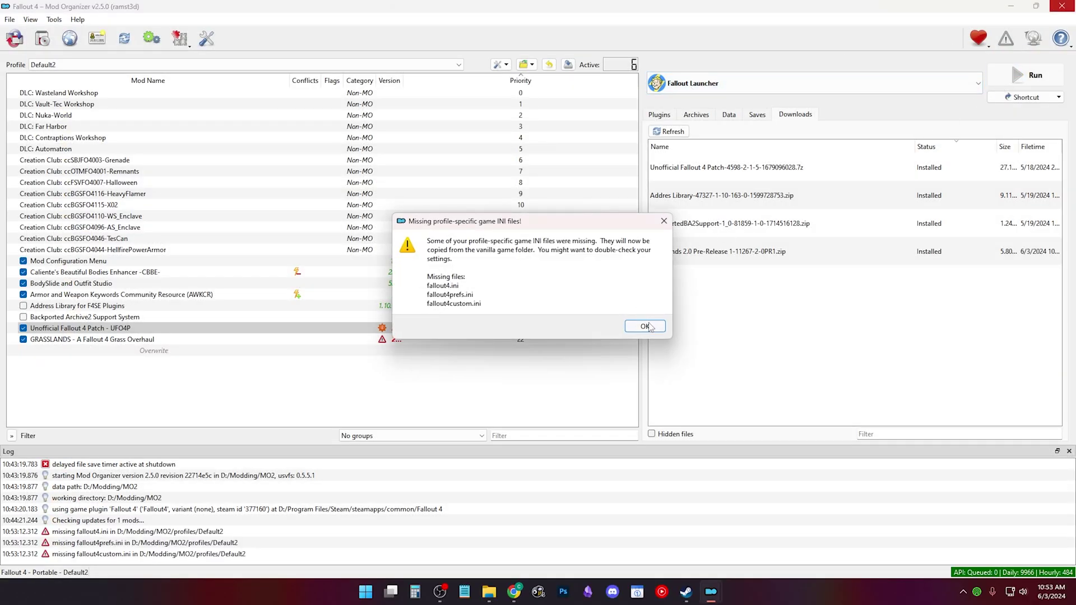
pyautogui.click(650, 326)
pyautogui.click(623, 333)
pyautogui.click(617, 334)
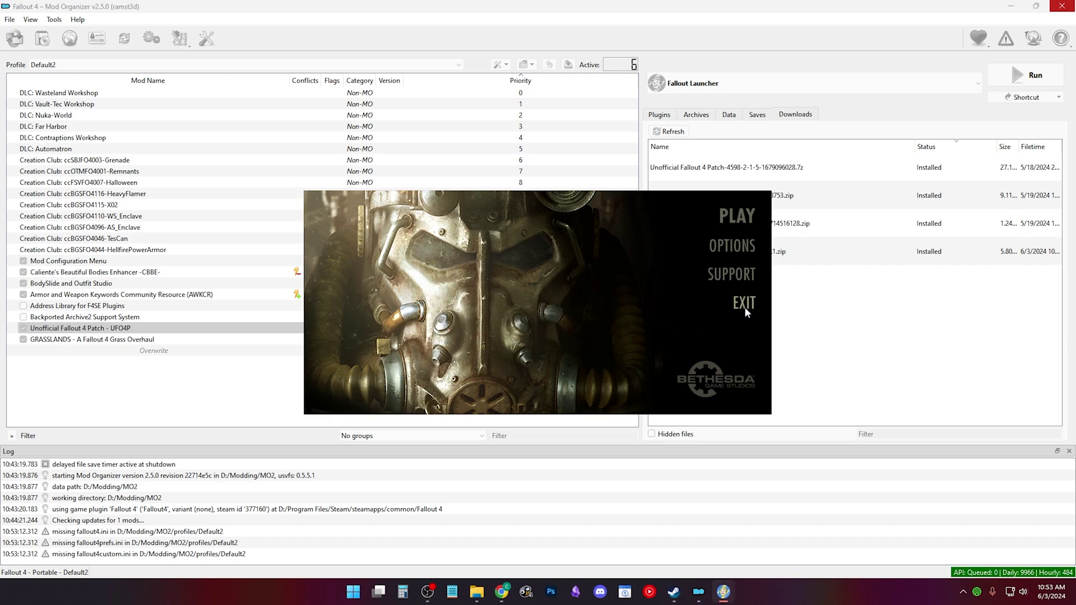
pyautogui.click(745, 306)
# Step: Open the profile's fallout4custom.ini in the INI Editor
pyautogui.click(183, 48)
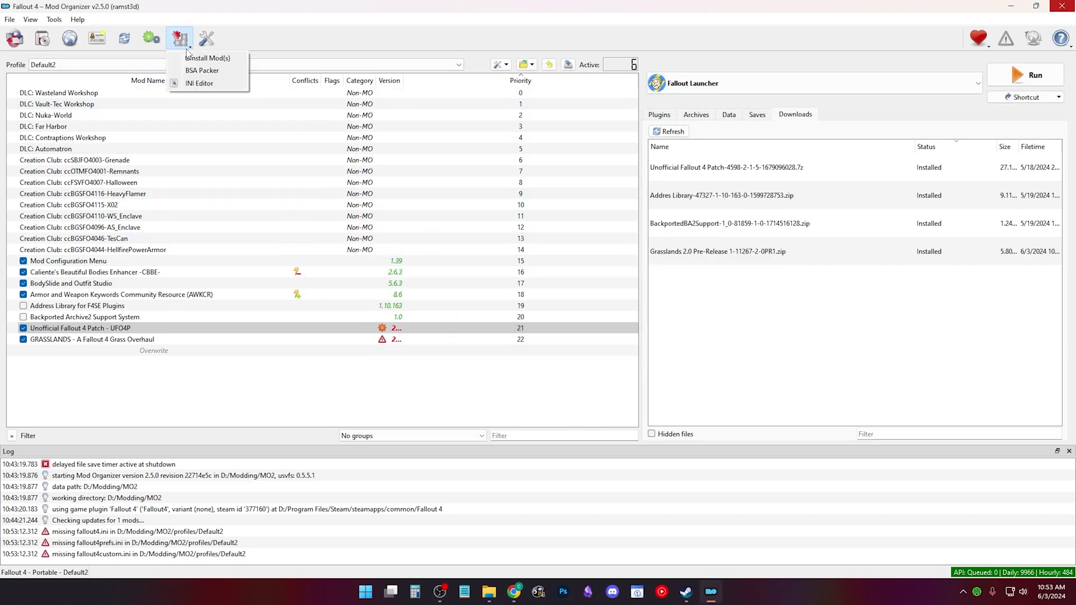
pyautogui.click(204, 70)
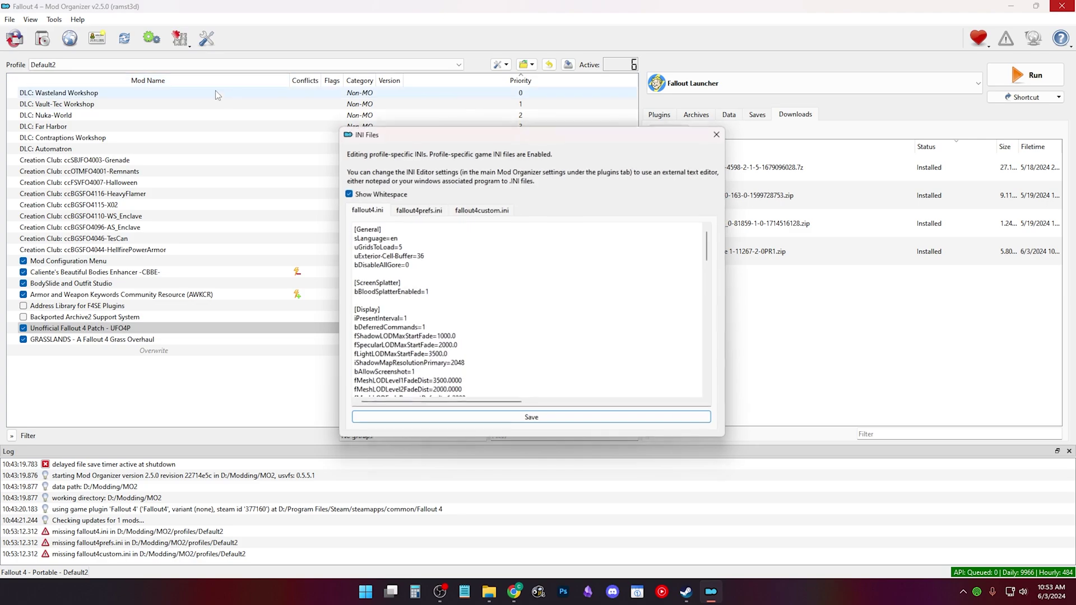
pyautogui.click(426, 209)
pyautogui.click(480, 210)
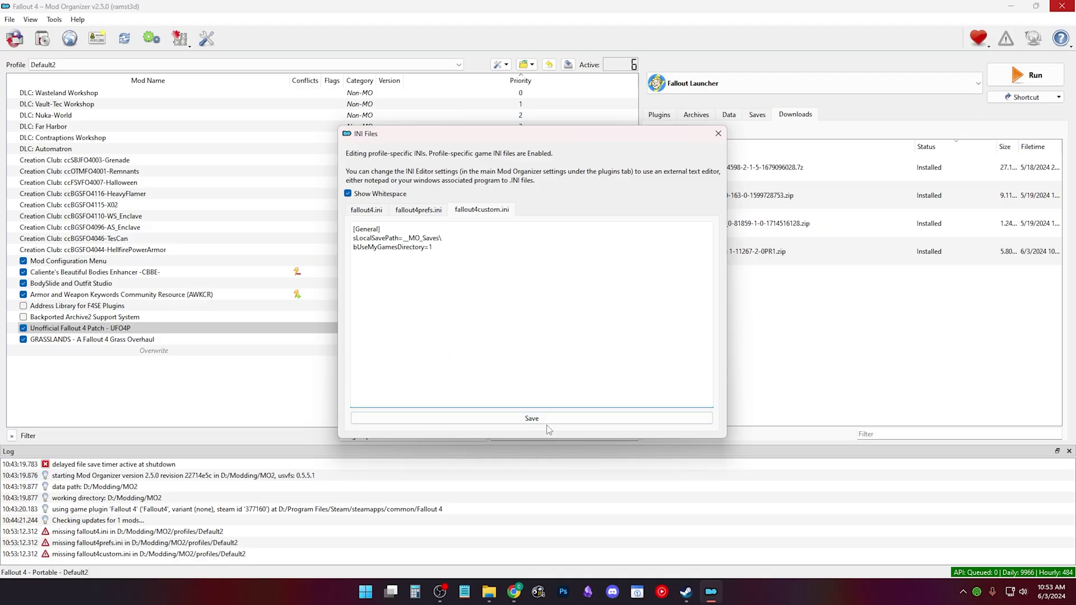
# Step: Paste the [Archive] invalidation lines from the notes into fallout4custom.ini and save
pyautogui.click(466, 590)
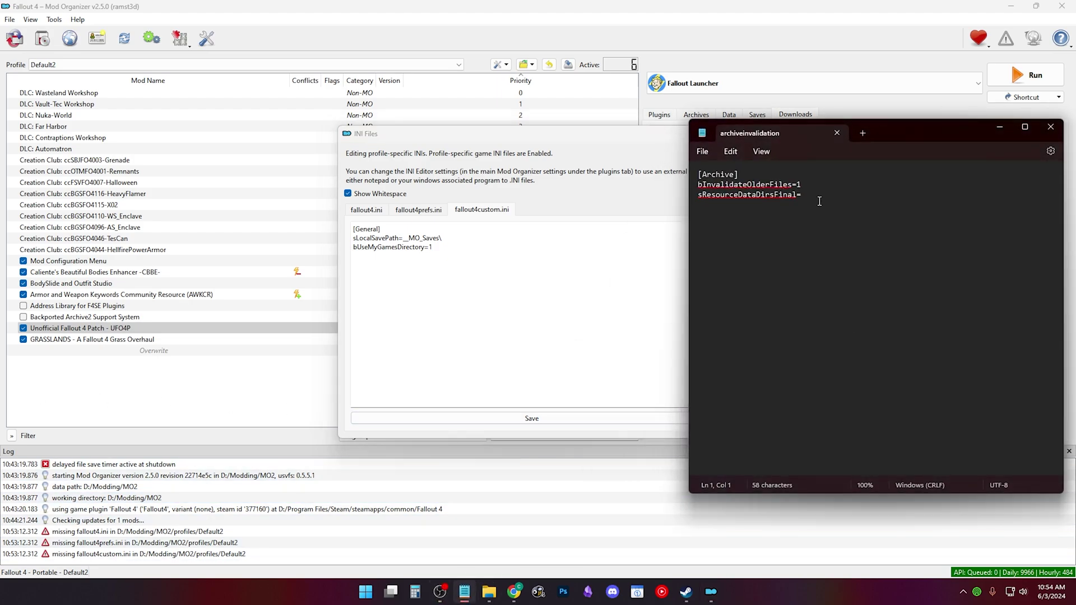
pyautogui.moveTo(820, 201); pyautogui.dragTo(678, 175)
pyautogui.hotkey('ctrl', 'c')
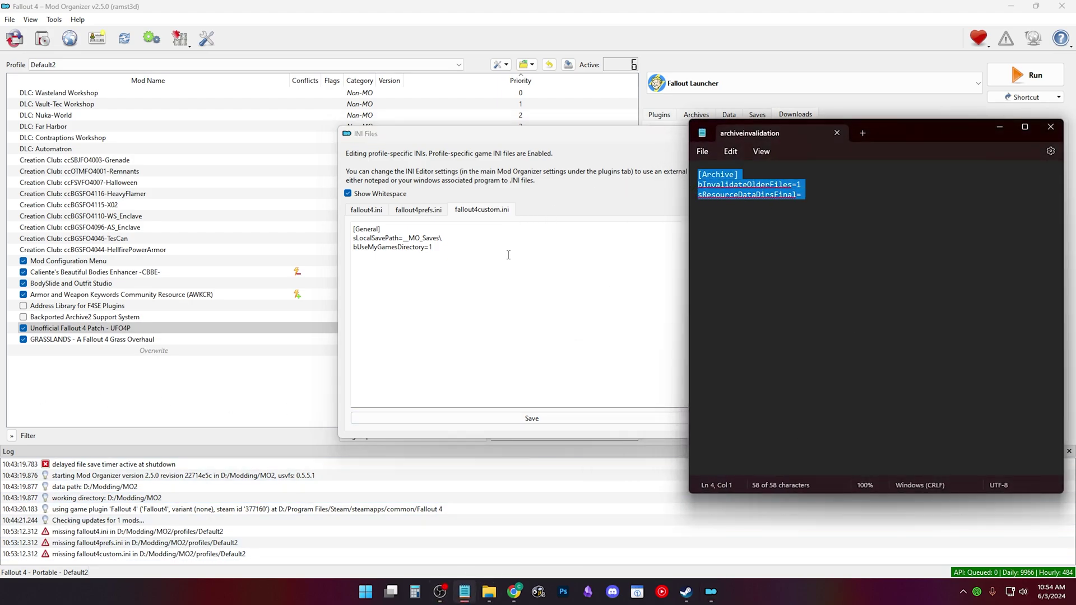
pyautogui.click(411, 270)
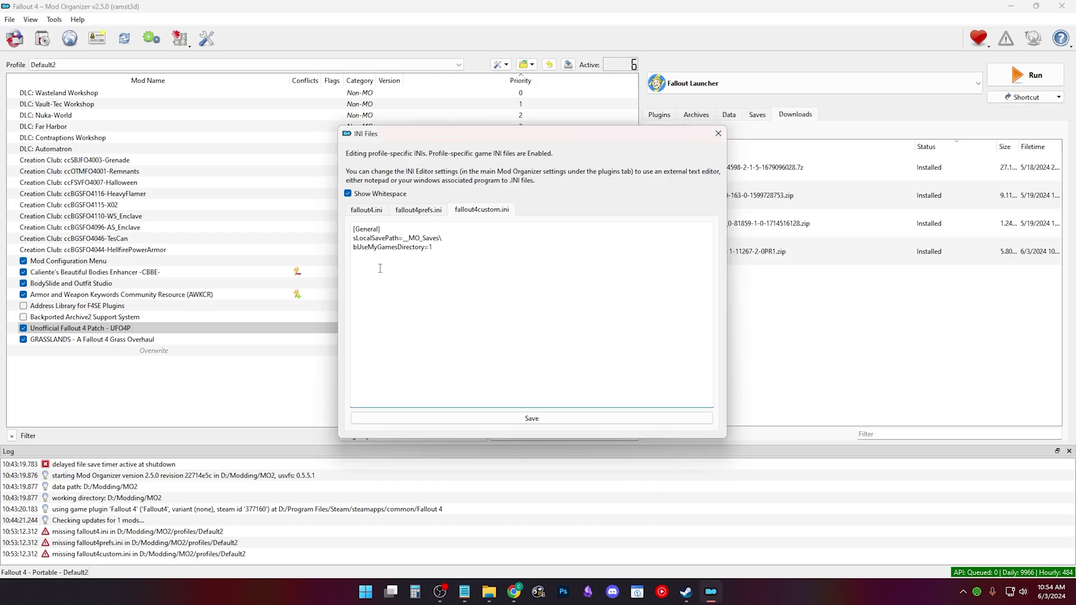
pyautogui.hotkey('ctrl', 'v')
pyautogui.click(535, 419)
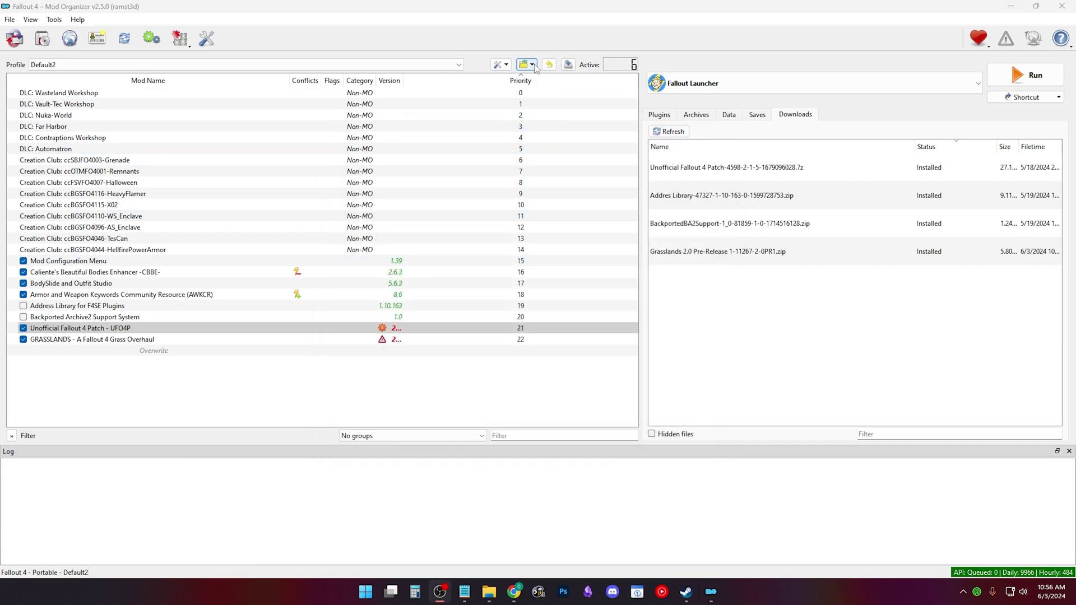
# Step: Run Fallout4Launcher from the game folder, accept Ultra Quality, and turn on Windowed Mode
pyautogui.click(532, 65)
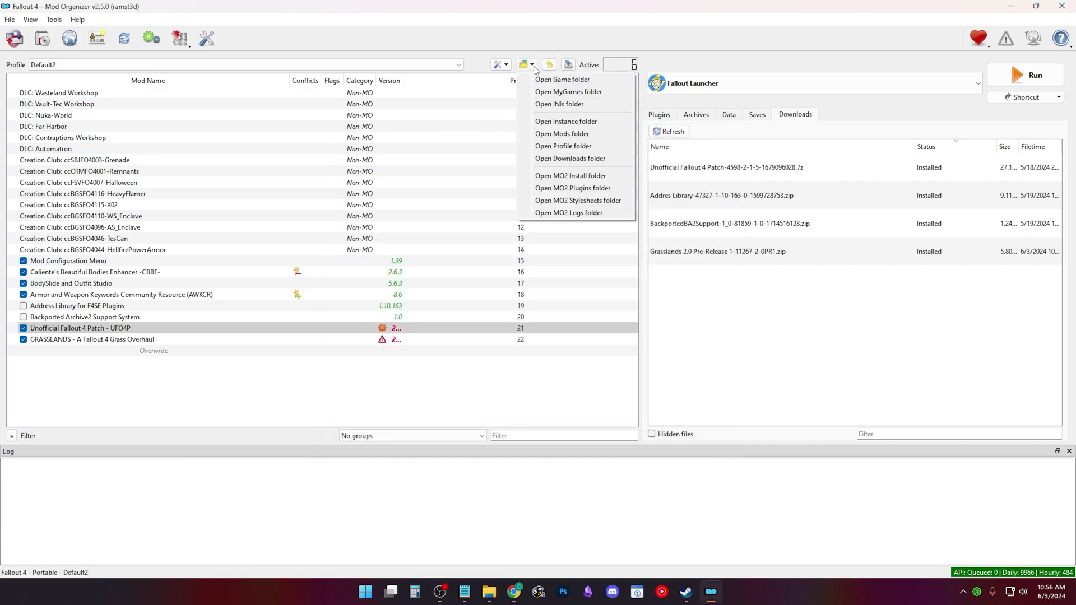
pyautogui.click(543, 91)
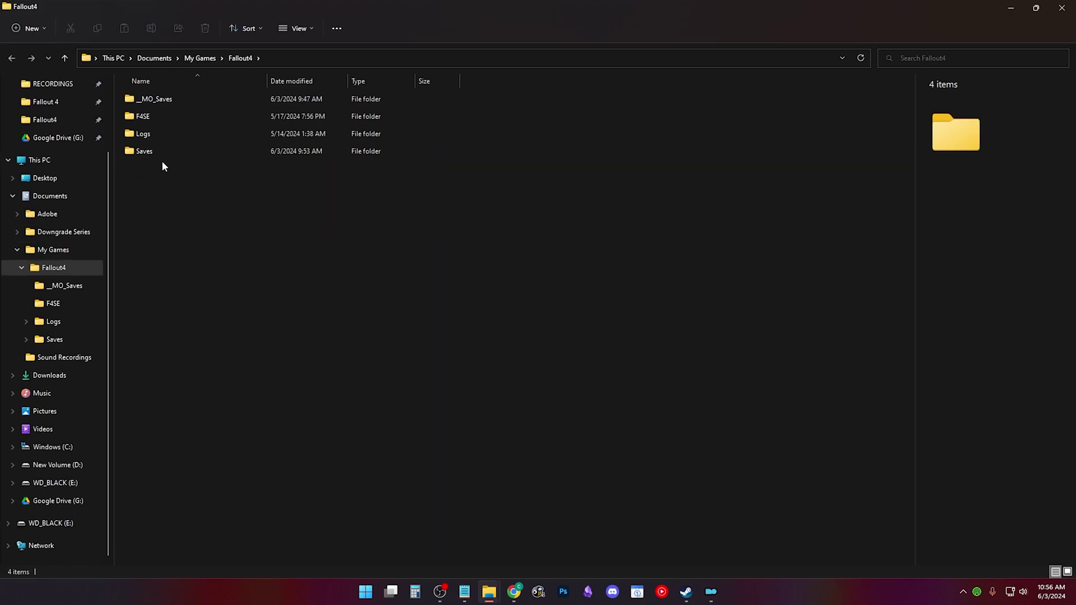
pyautogui.doubleClick(265, 273)
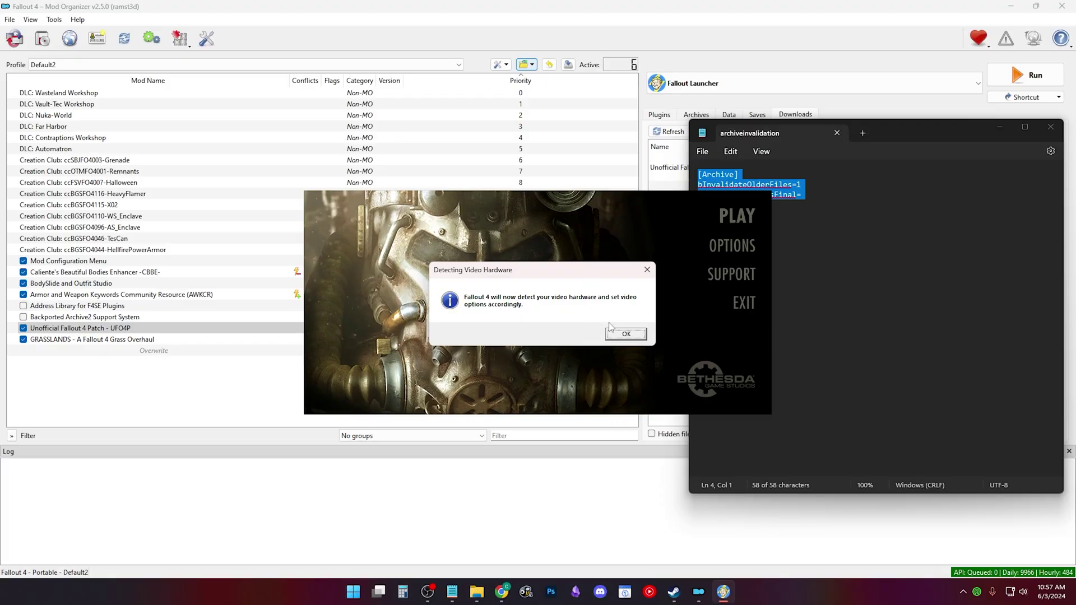
pyautogui.click(628, 333)
pyautogui.click(606, 334)
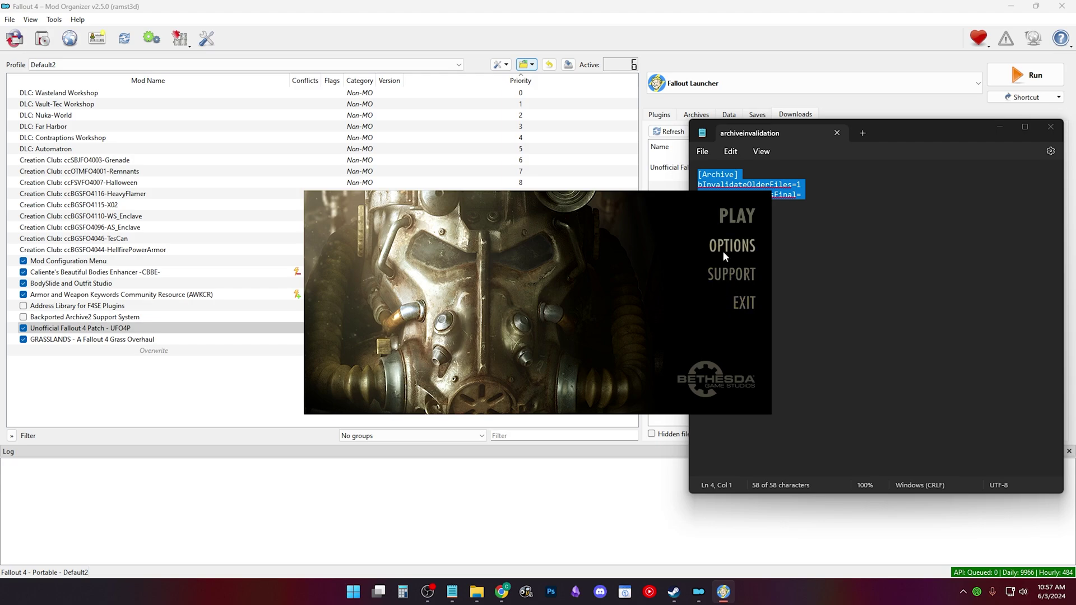
pyautogui.click(728, 246)
pyautogui.click(427, 353)
# Step: Confirm the video options, then copy the profile's fallout4, fallout4custom and fallout4prefs INIs
pyautogui.click(585, 370)
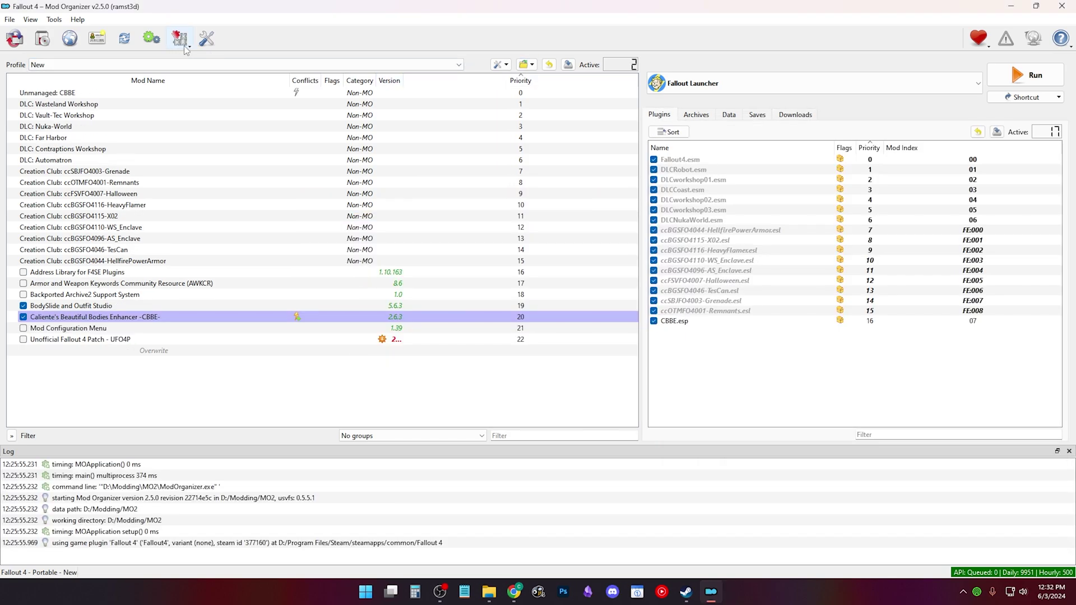
pyautogui.click(527, 64)
pyautogui.click(547, 115)
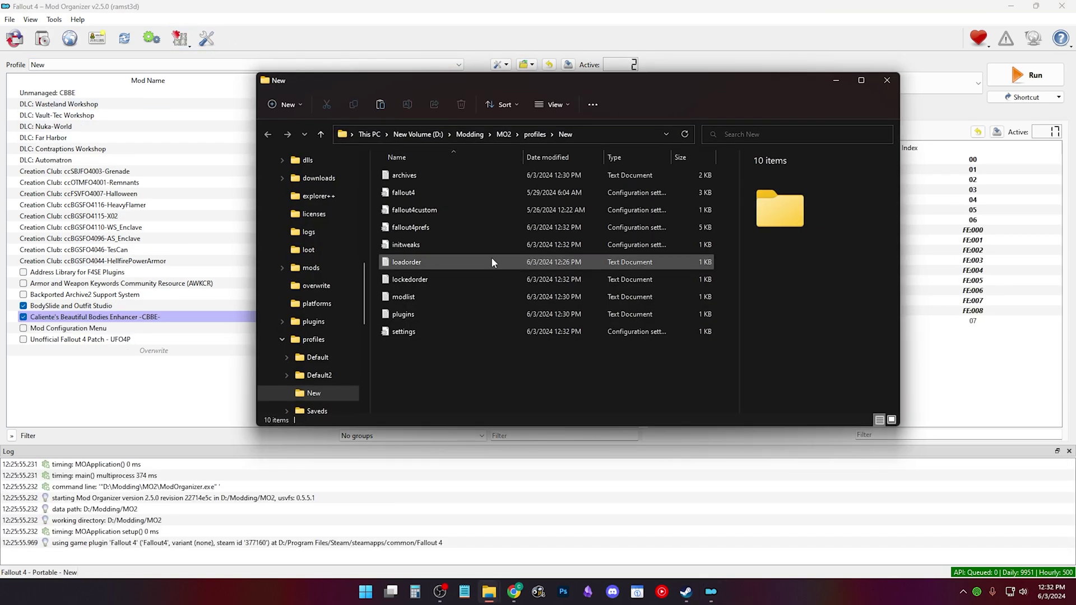
pyautogui.click(425, 193)
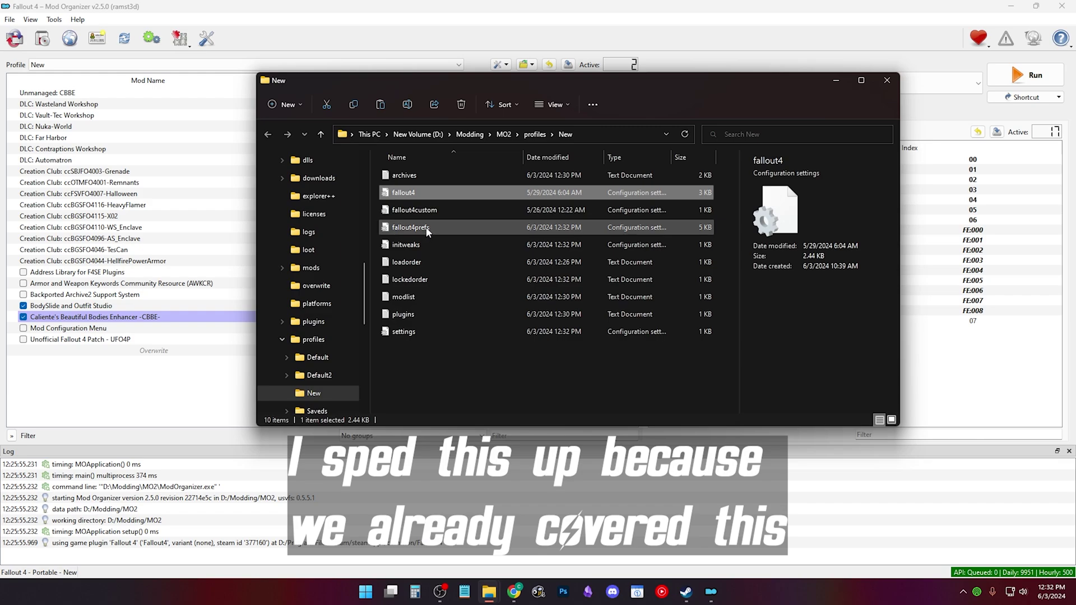
pyautogui.keyDown('shift'); pyautogui.click(426, 229); pyautogui.keyUp('shift')
pyautogui.rightClick(427, 230)
pyautogui.click(457, 237)
pyautogui.scroll(5, 353, 244)
pyautogui.hotkey('alt', 'F4')
# Step: Paste the INIs into My Games\Fallout4, replacing the existing copies, and close File Explorer
pyautogui.click(526, 65)
pyautogui.click(636, 92)
pyautogui.rightClick(446, 311)
pyautogui.click(460, 321)
pyautogui.click(529, 211)
pyautogui.click(472, 309)
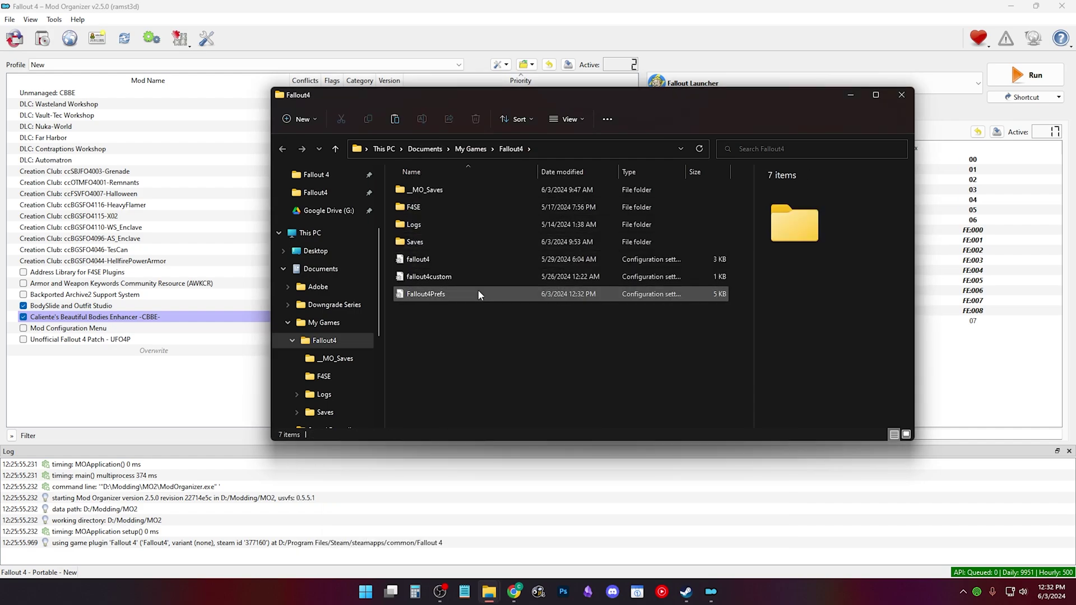
pyautogui.click(901, 96)
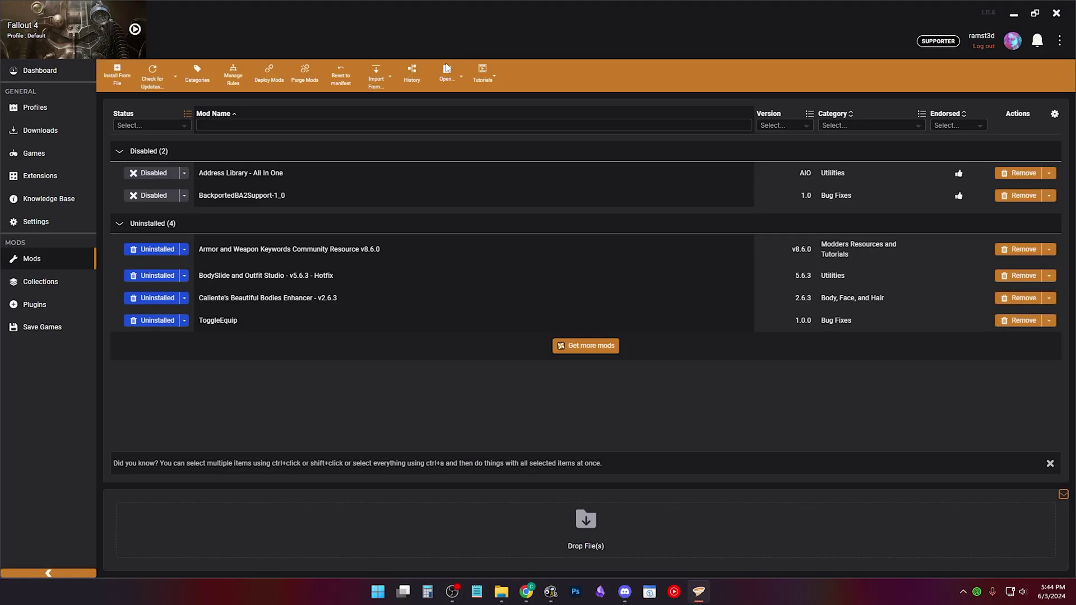
# Step: Open the Documents\My Games\Fallout4 settings folder and inspect its .baked and .base files
pyautogui.click(447, 73)
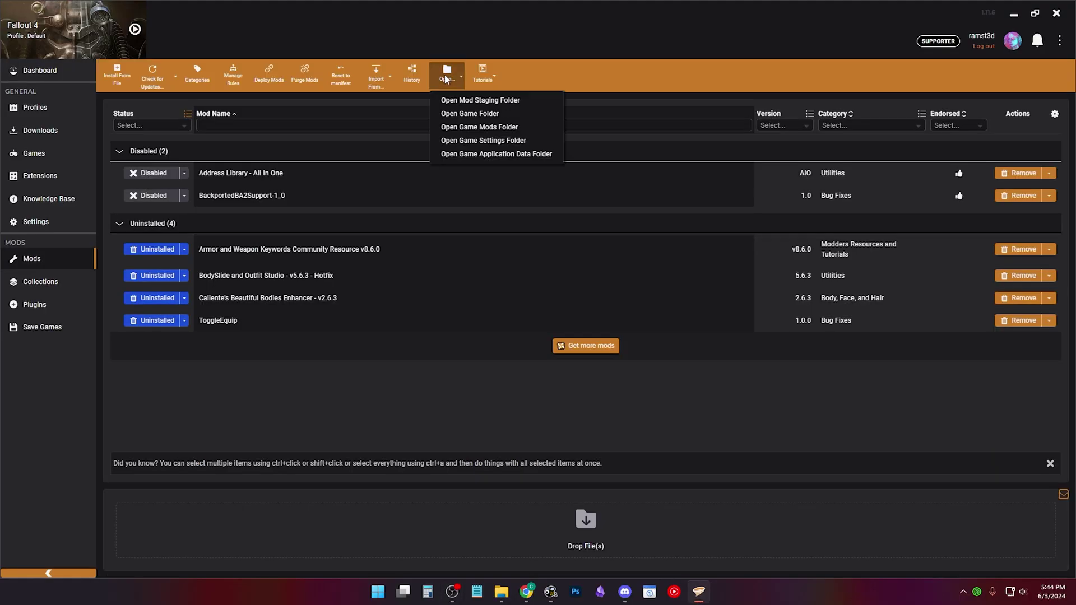
pyautogui.click(493, 136)
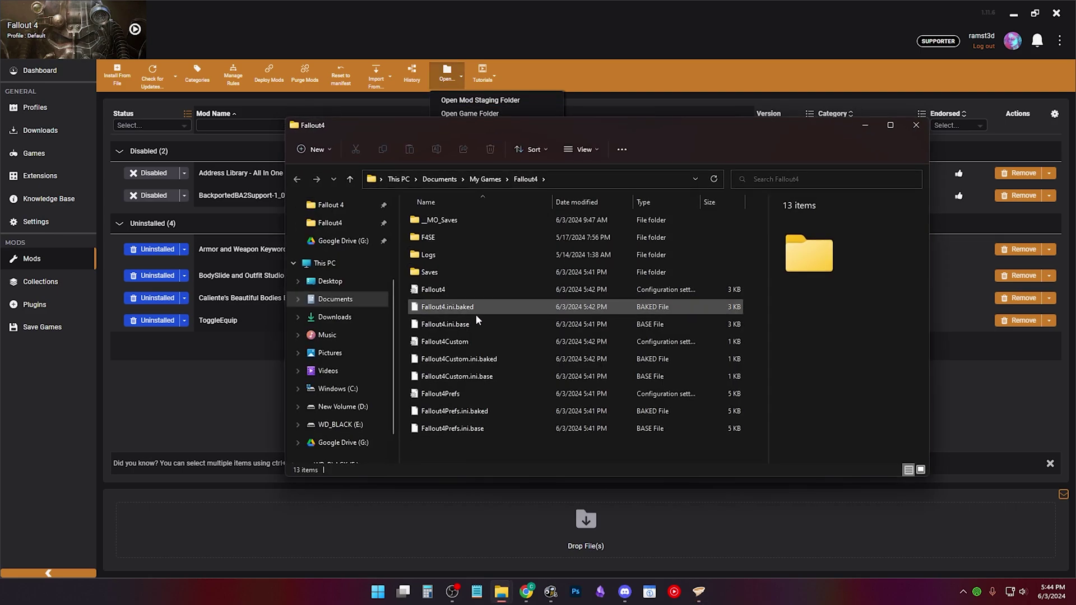
pyautogui.click(473, 311)
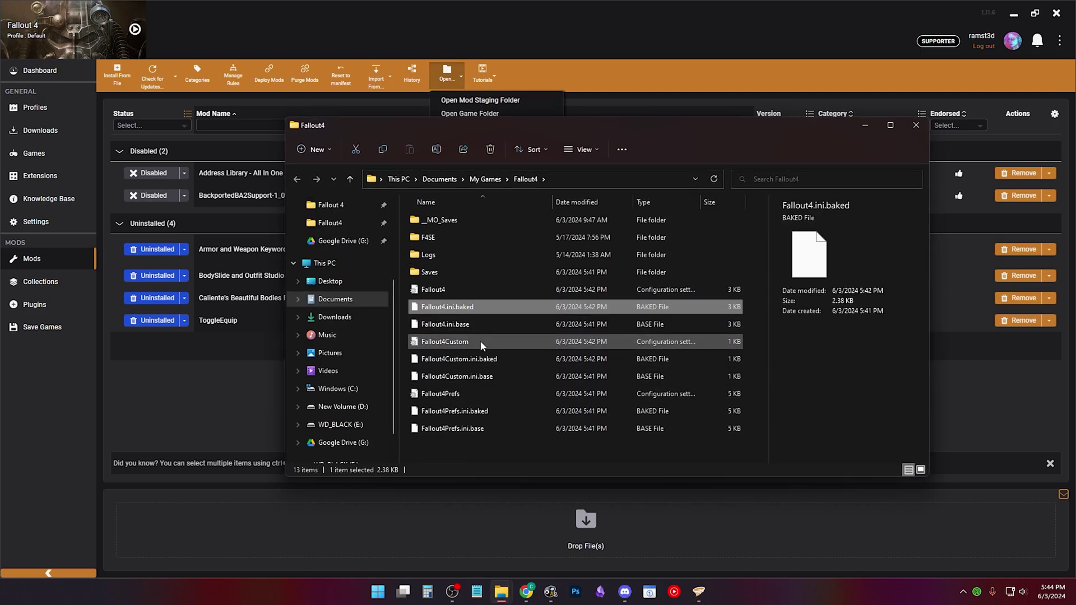
pyautogui.click(487, 360)
pyautogui.click(480, 428)
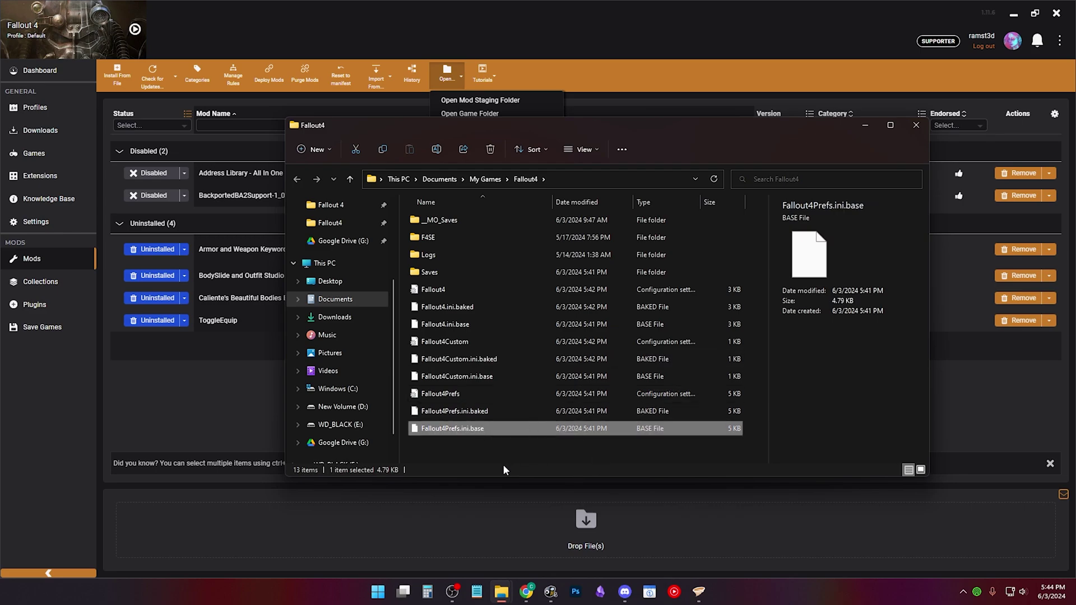
pyautogui.click(457, 376)
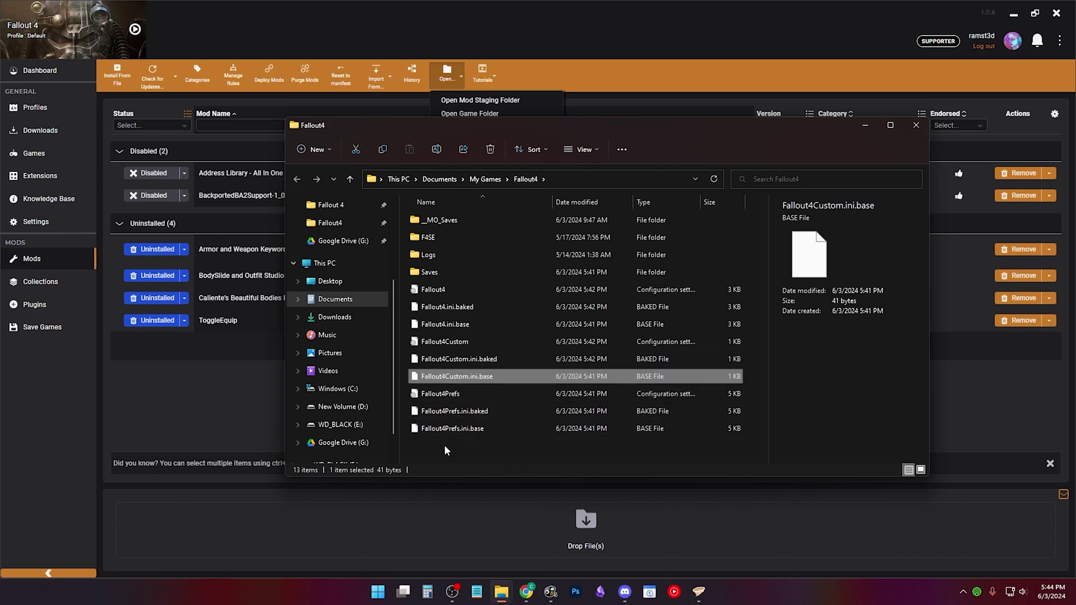
# Step: Delete all nine INI, .baked and .base files and close the folder
pyautogui.moveTo(443, 446); pyautogui.dragTo(436, 292)
pyautogui.press('Delete')
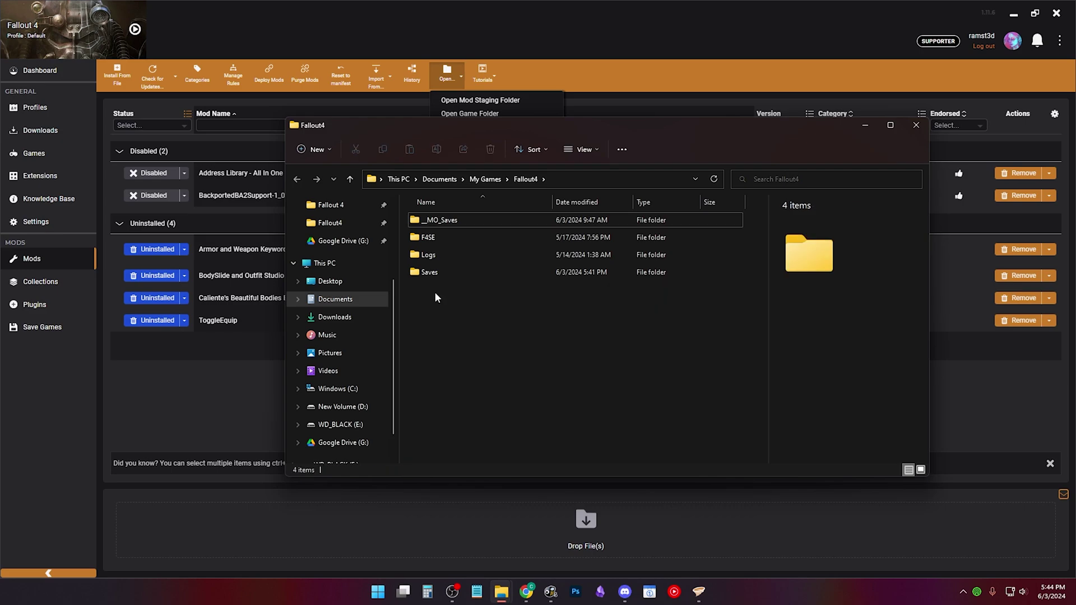
pyautogui.hotkey('alt', 'F4')
# Step: Close the game started from Vortex and run Fallout4Launcher from the game folder
pyautogui.click(135, 30)
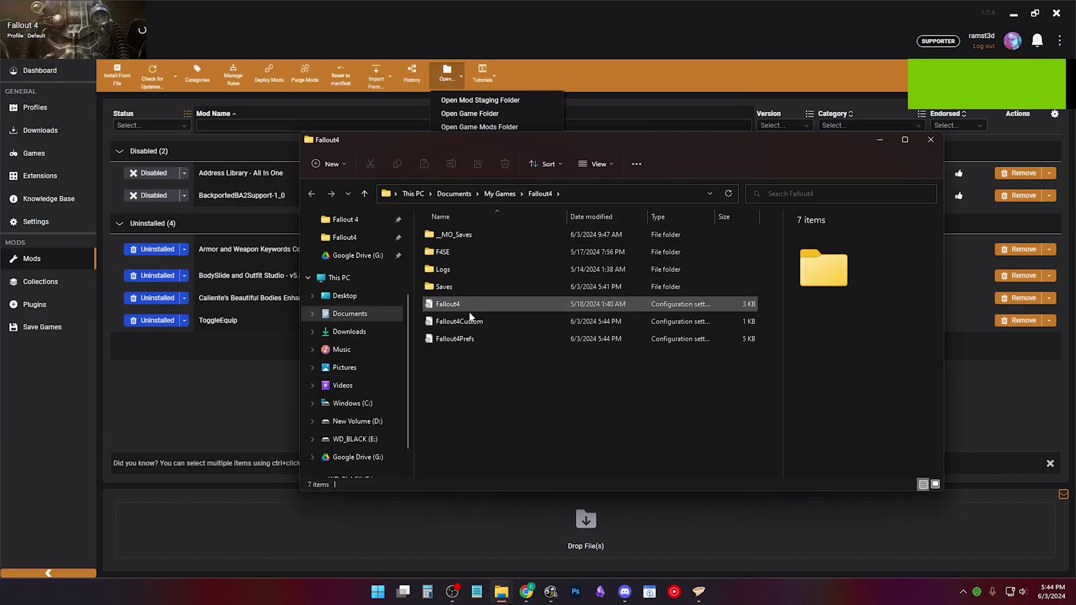
pyautogui.hotkey('alt', 'F4')
pyautogui.click(499, 115)
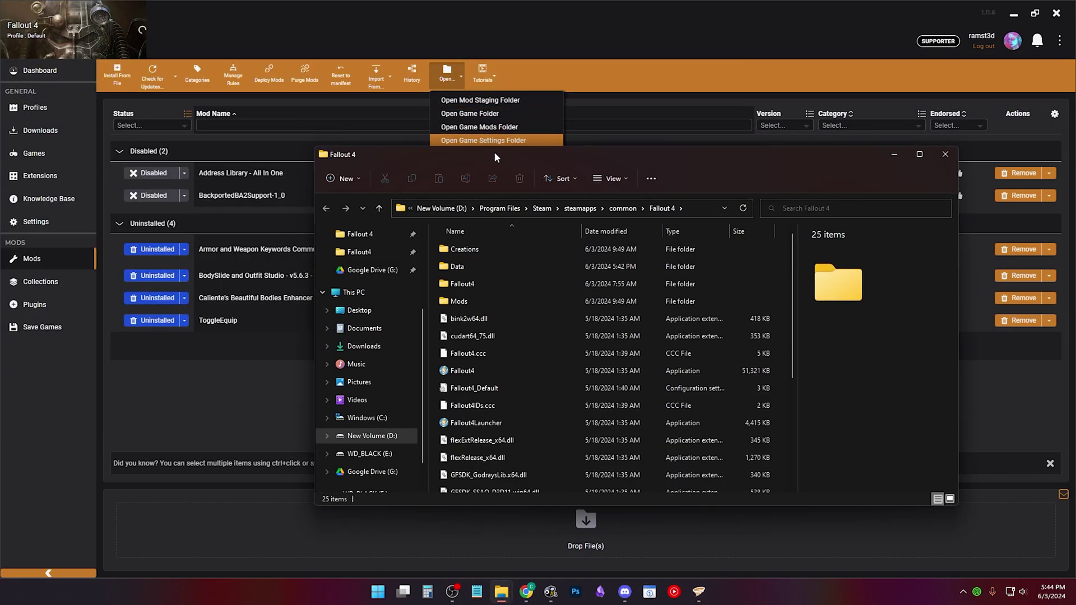
pyautogui.doubleClick(483, 422)
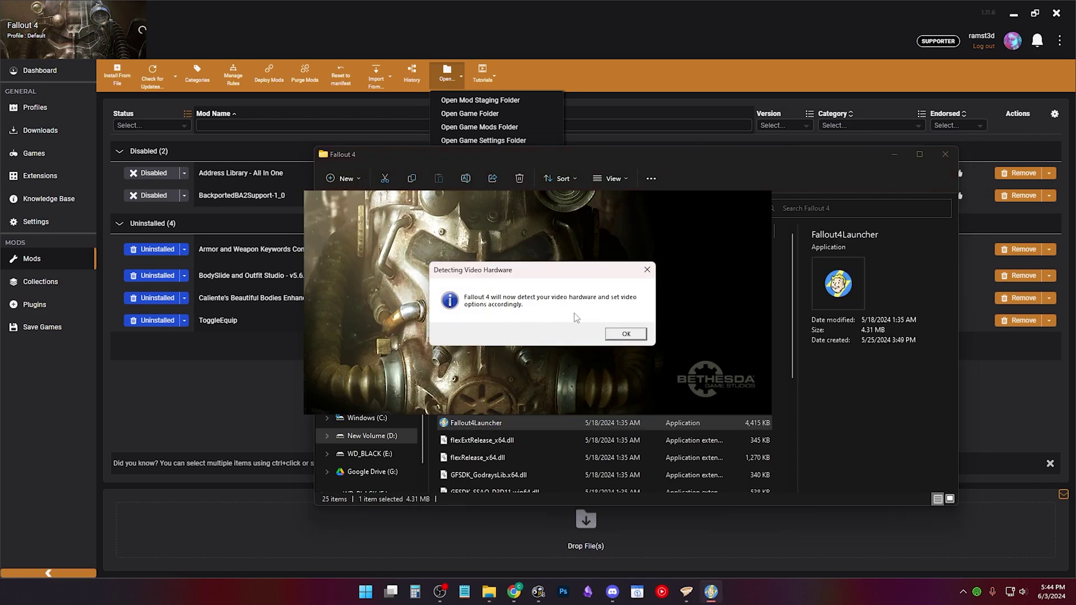
# Step: Accept the detected hardware and Ultra Quality settings, review Options, and exit the launcher
pyautogui.click(626, 334)
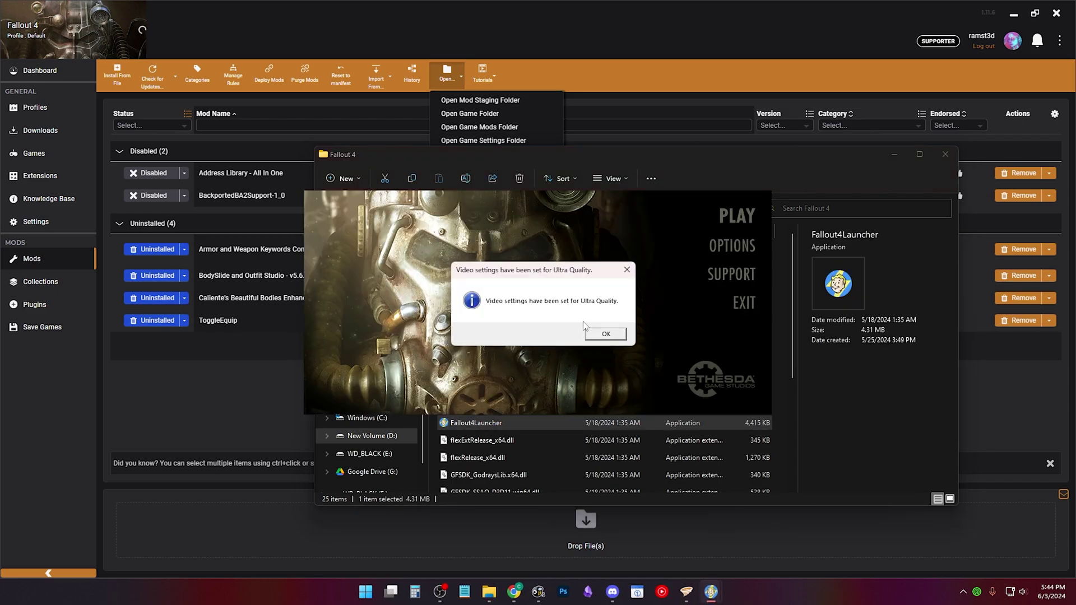
pyautogui.click(605, 334)
pyautogui.click(732, 245)
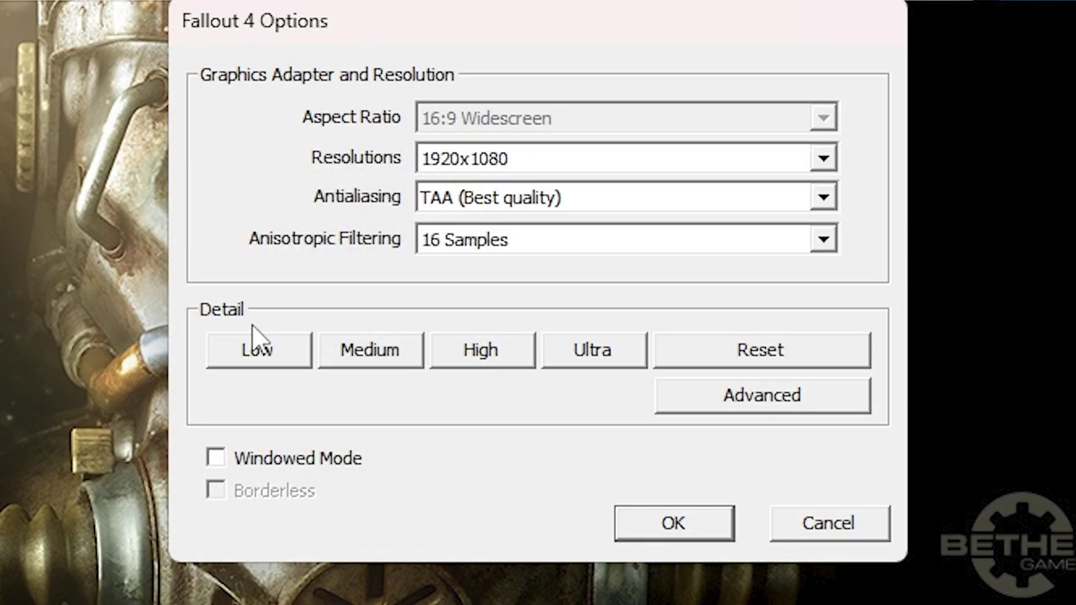
pyautogui.click(829, 523)
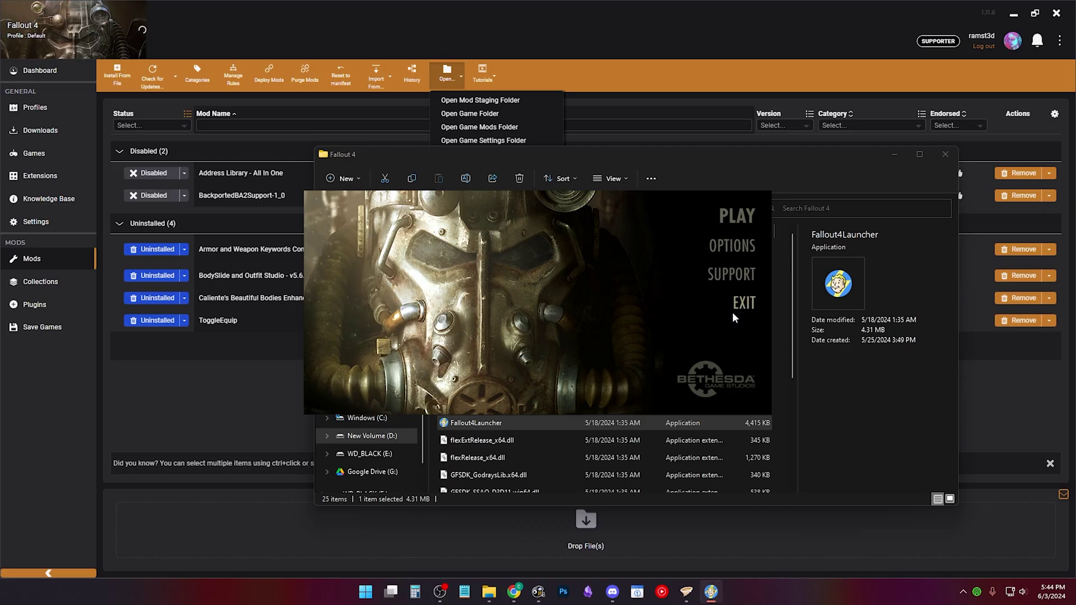
pyautogui.click(734, 310)
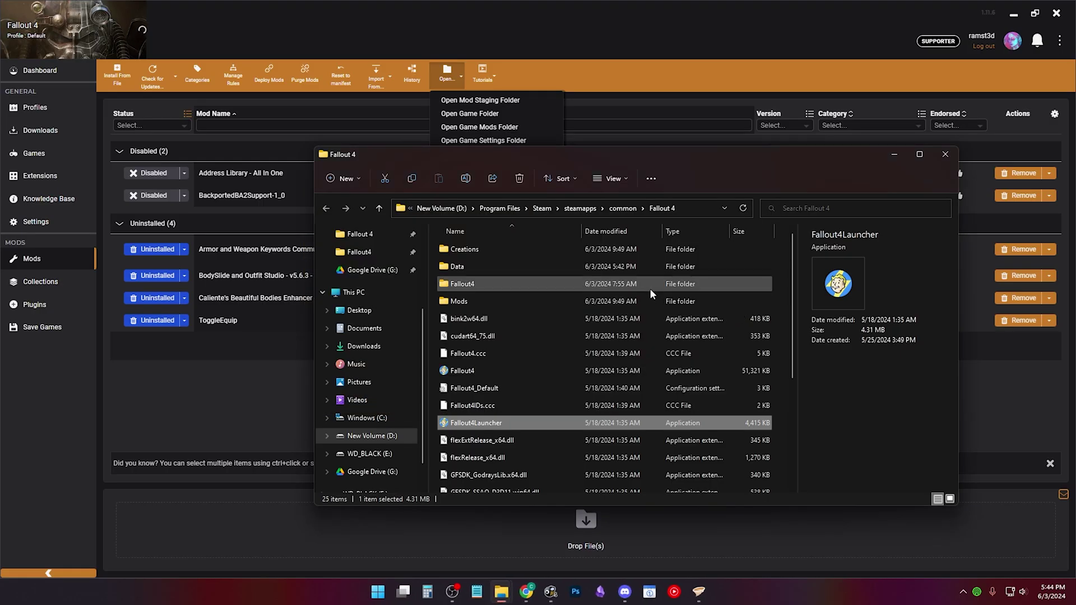
pyautogui.click(945, 154)
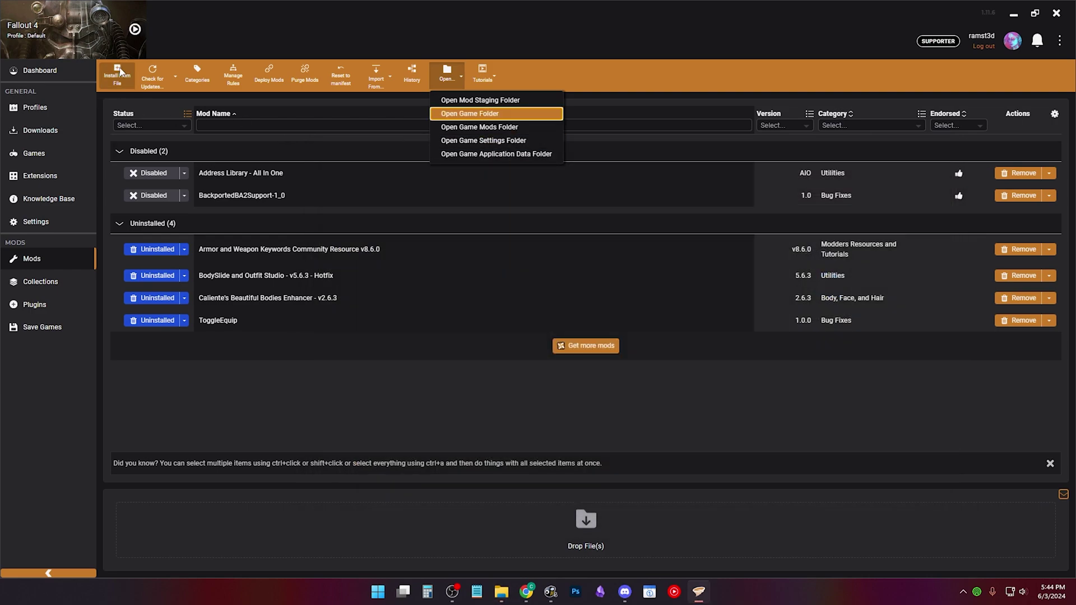
pyautogui.click(328, 146)
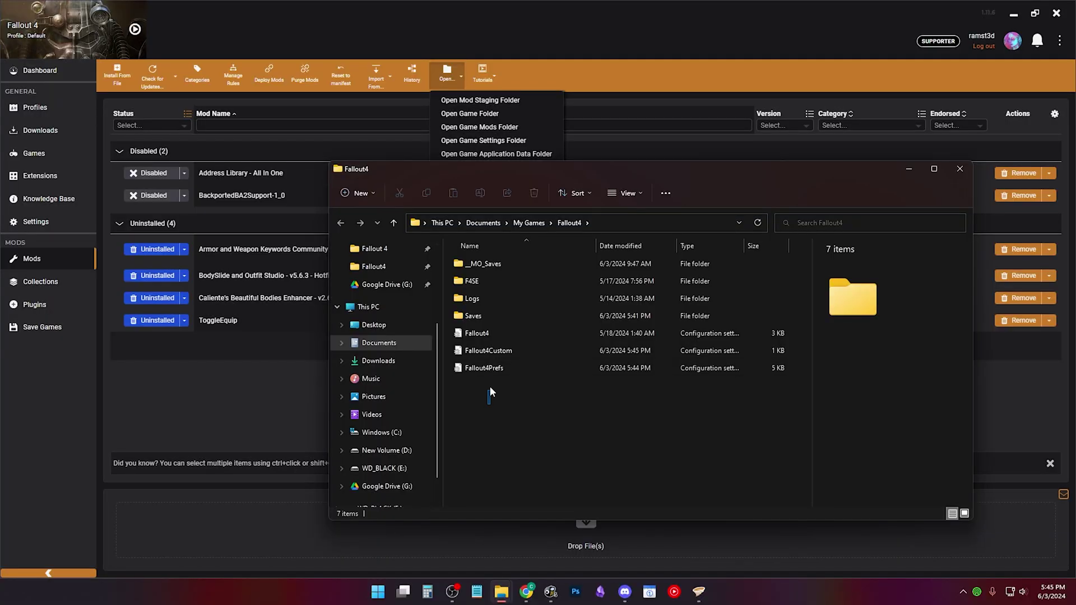
# Step: Rerun the launcher to regenerate the three Fallout 4 INIs, then check Fallout4 and Fallout4Prefs
pyautogui.moveTo(490, 386); pyautogui.dragTo(484, 336)
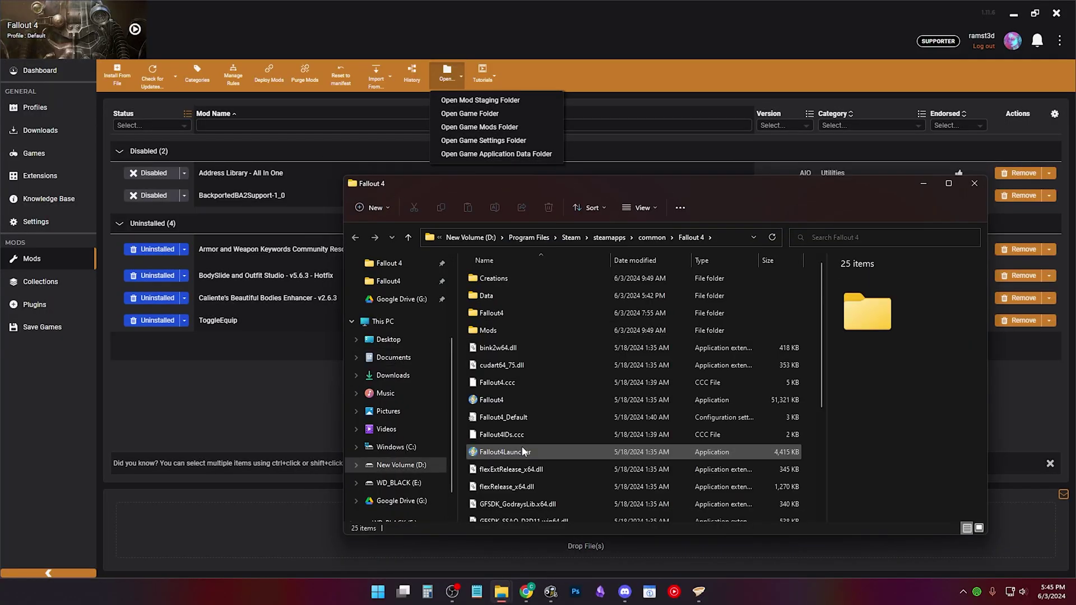
pyautogui.doubleClick(524, 452)
pyautogui.click(628, 336)
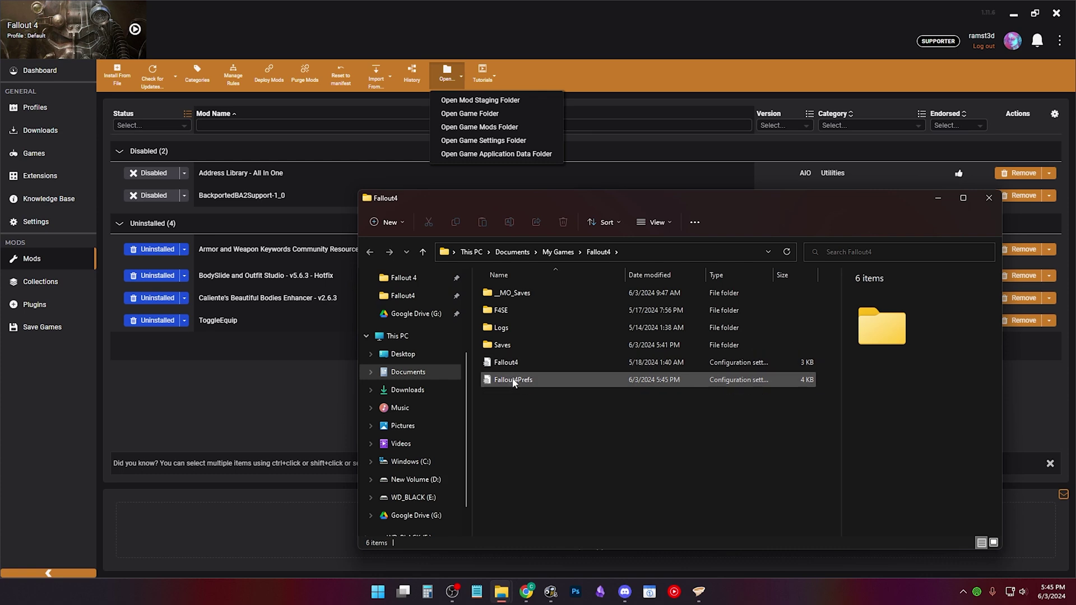
pyautogui.click(506, 362)
pyautogui.click(513, 380)
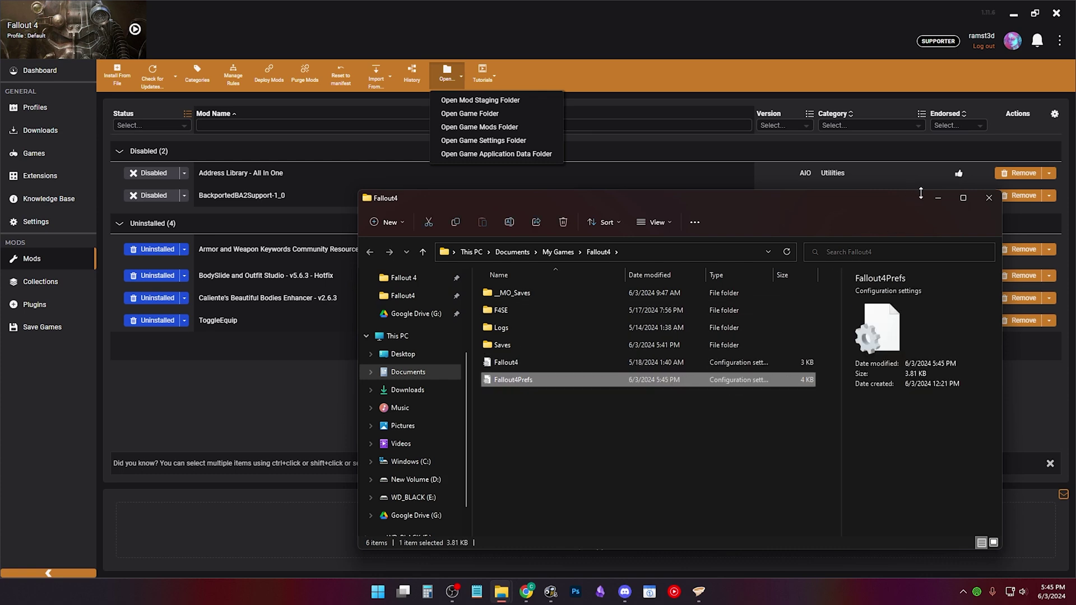
pyautogui.click(982, 201)
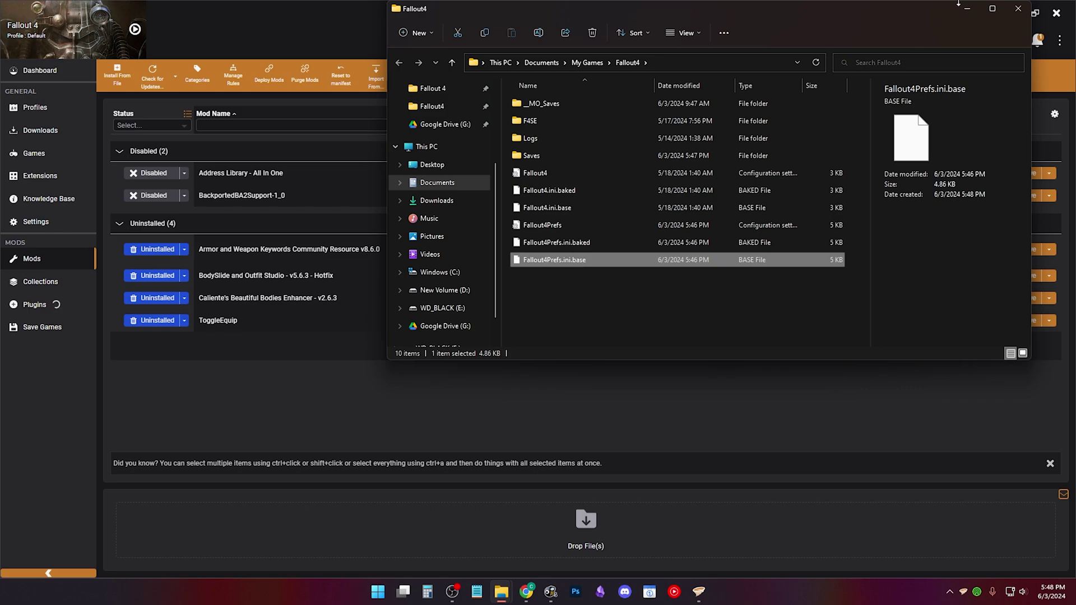
# Step: Install Caliente's Beautiful Bodies Enhancer, then recheck the files in the settings folder
pyautogui.click(377, 305)
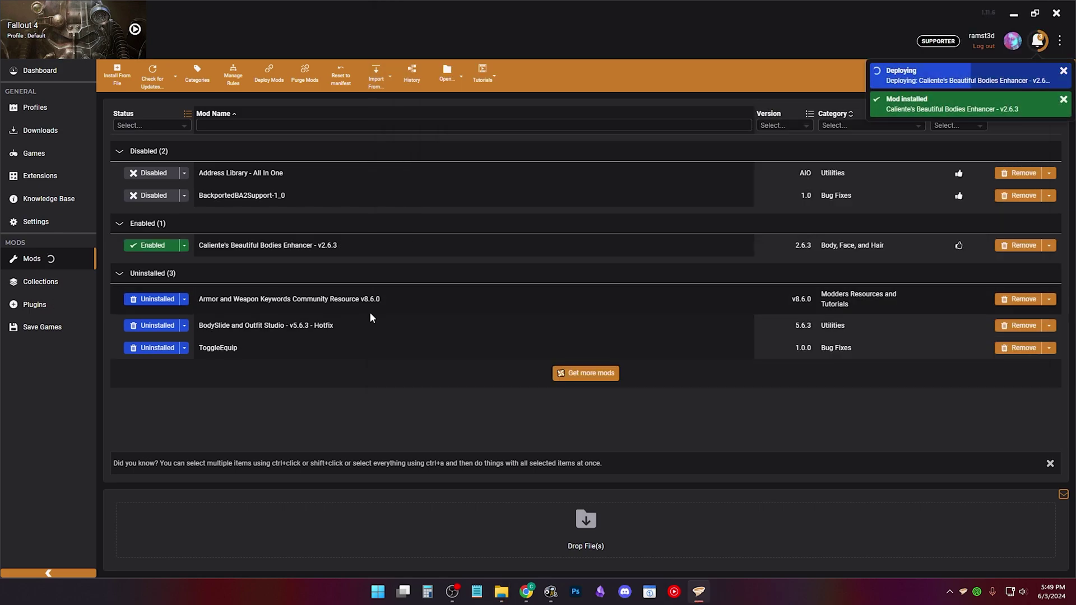
pyautogui.hotkey('alt', 'Tab')
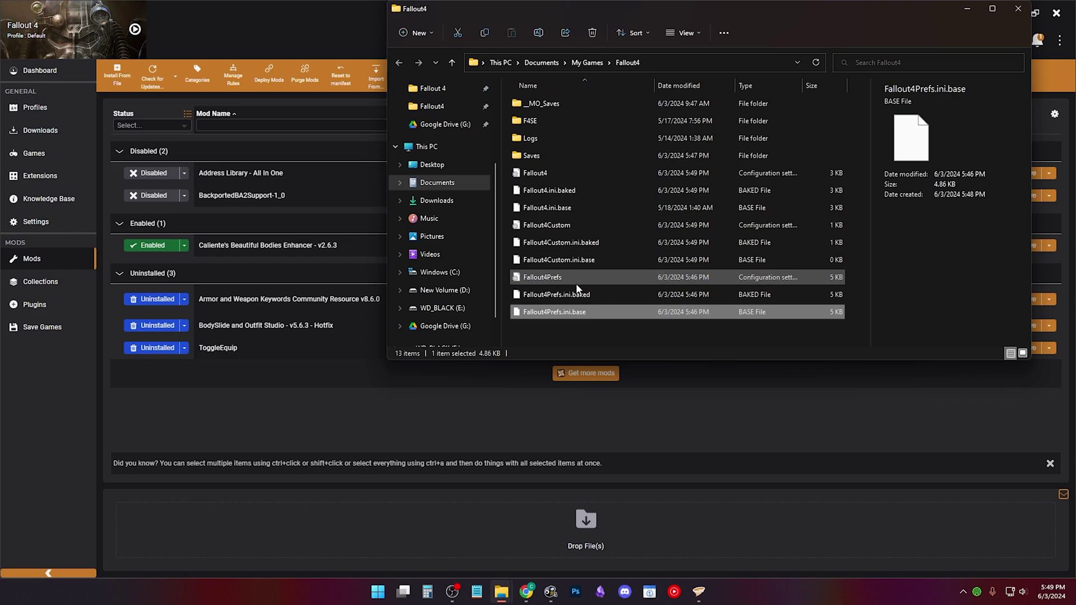
pyautogui.click(577, 276)
pyautogui.click(577, 258)
pyautogui.click(569, 225)
pyautogui.click(564, 194)
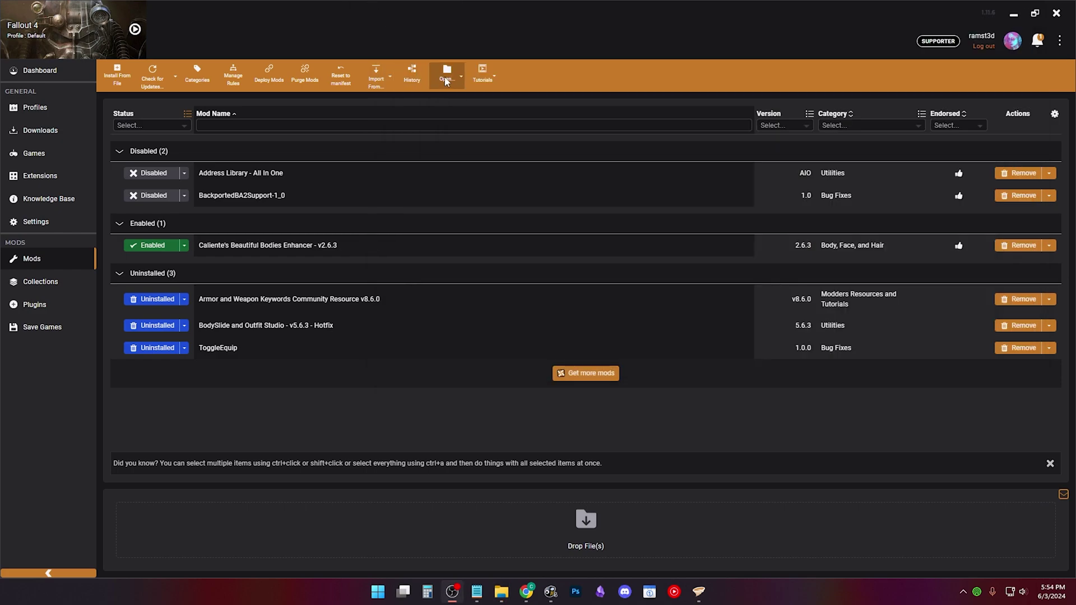
# Step: Paste the [Archive] invalidation lines into Fallout4Custom, save it, and close Notepad
pyautogui.click(447, 78)
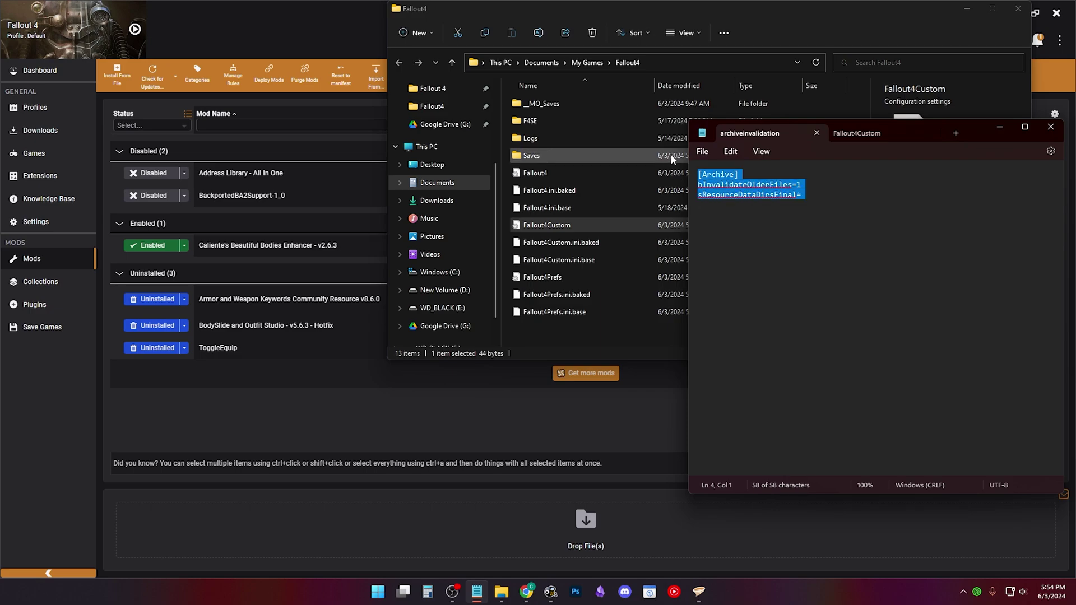
pyautogui.click(864, 137)
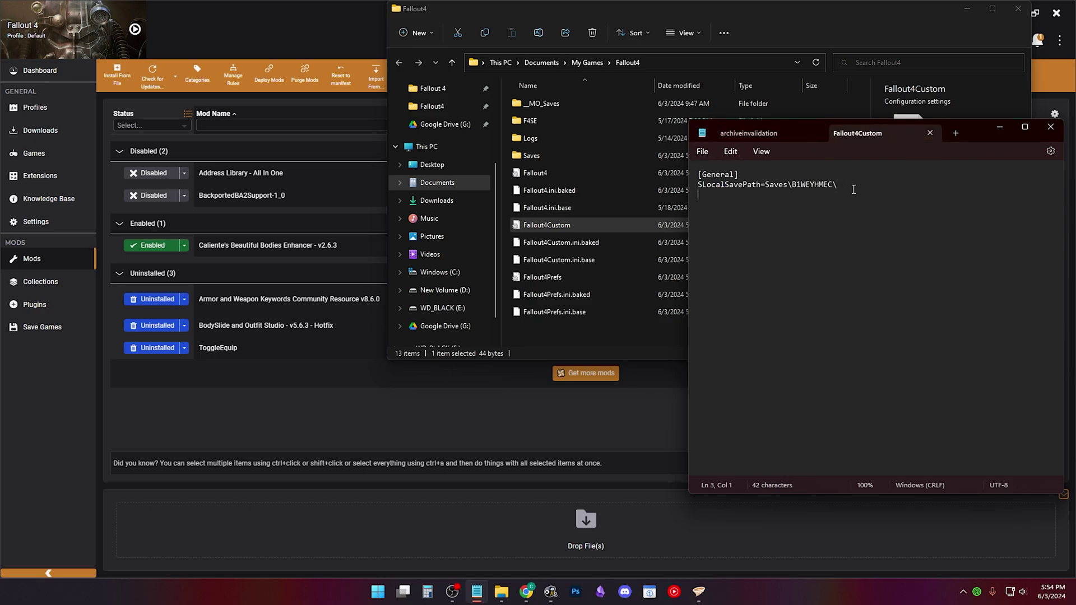
pyautogui.write('[Archive] bInvalidateOlderFiles=1 sResourceDataDirsFinal=')
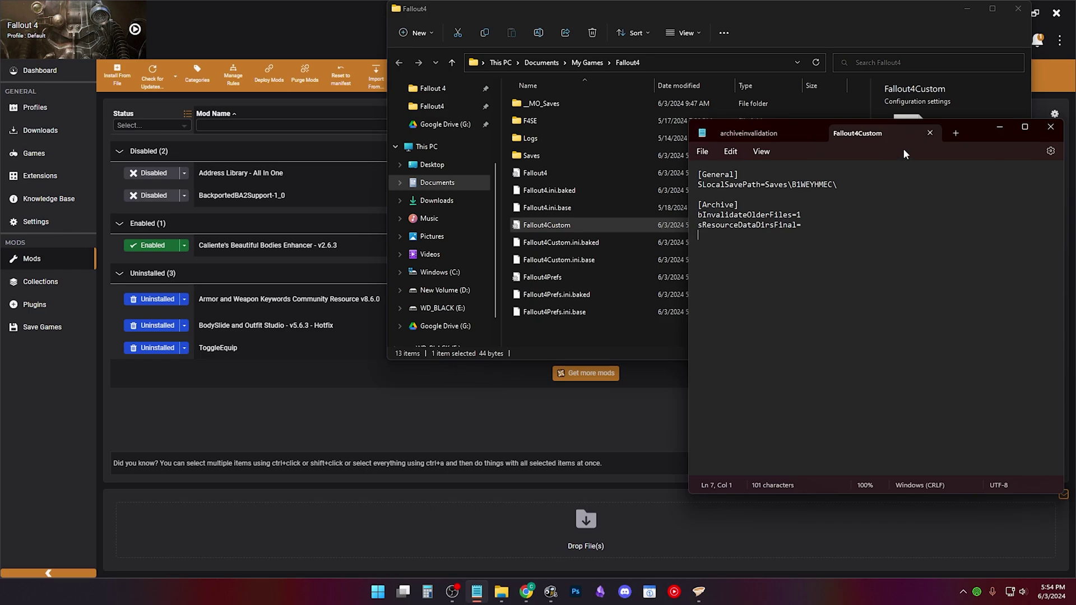
pyautogui.hotkey('ctrl', 's')
pyautogui.hotkey('ctrl', 'w')
pyautogui.click(837, 134)
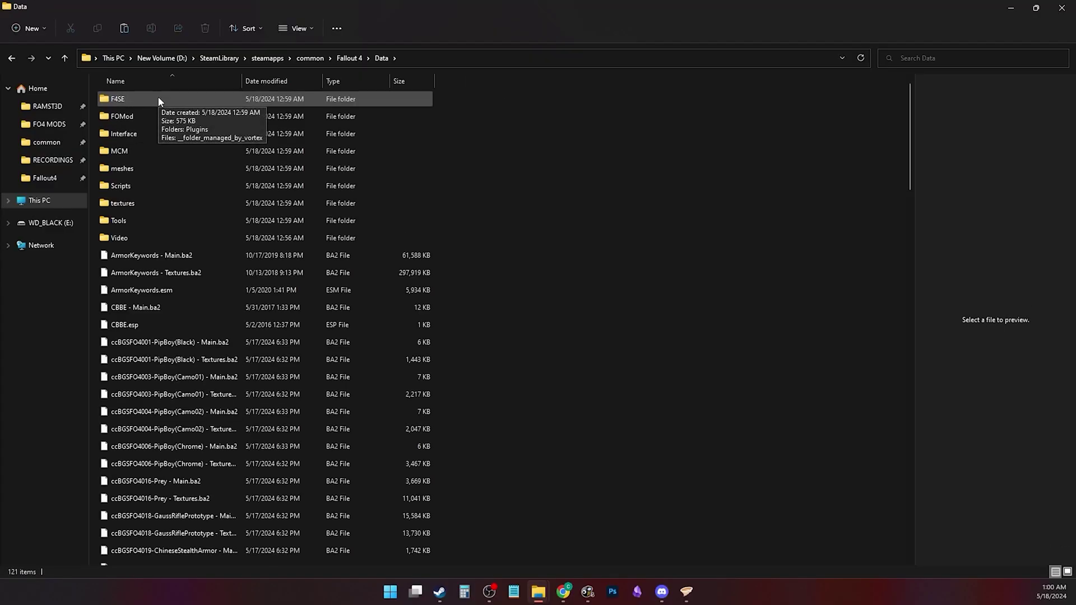
pyautogui.doubleClick(159, 100)
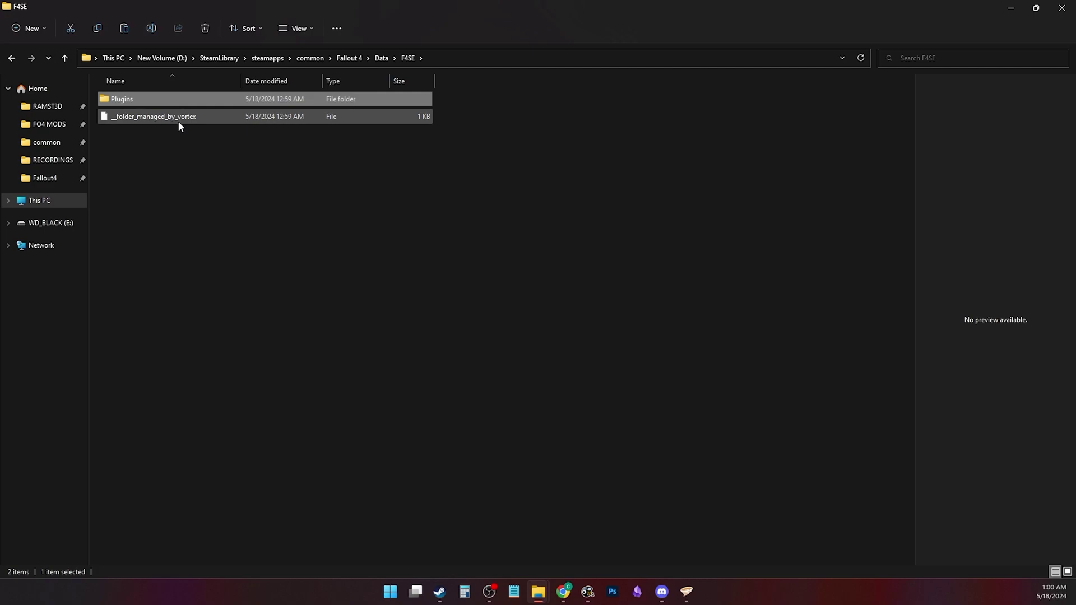
pyautogui.click(12, 58)
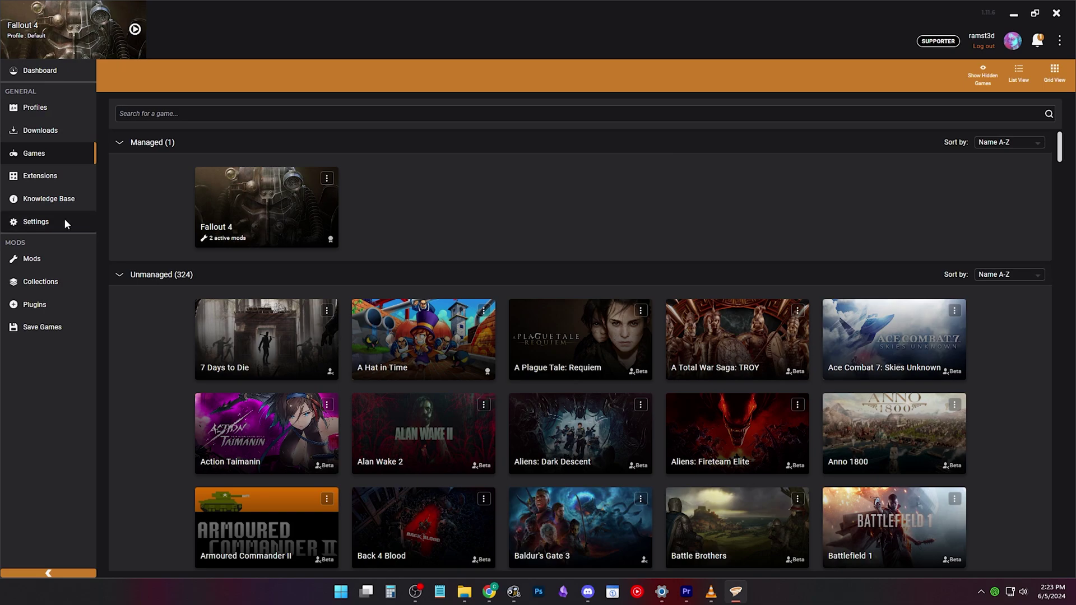
# Step: Review the mod staging settings, then purge all deployed mods and confirm with Continue
pyautogui.click(64, 217)
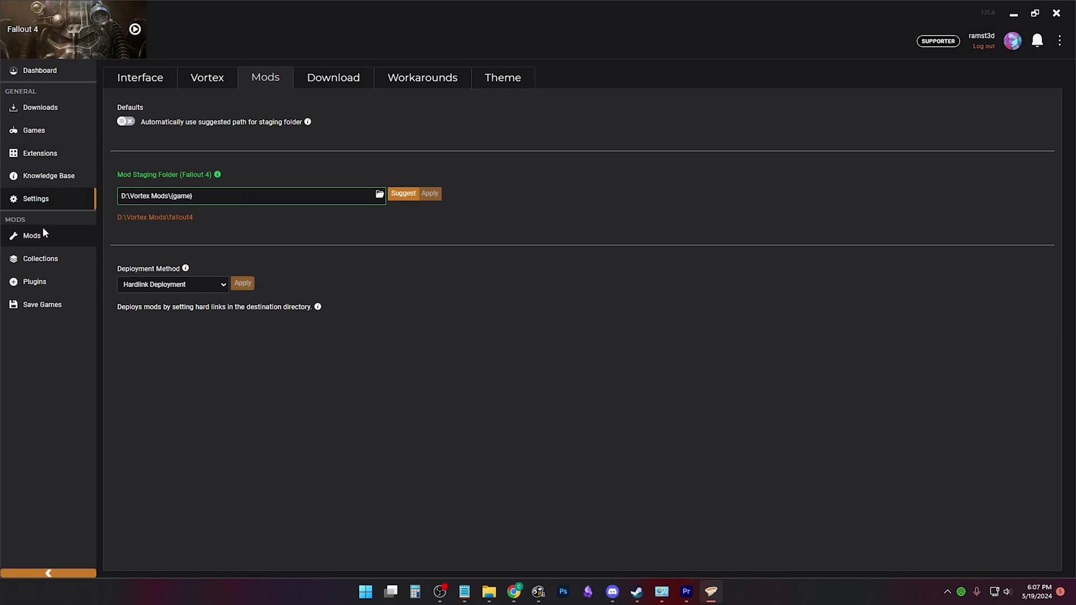
pyautogui.click(42, 227)
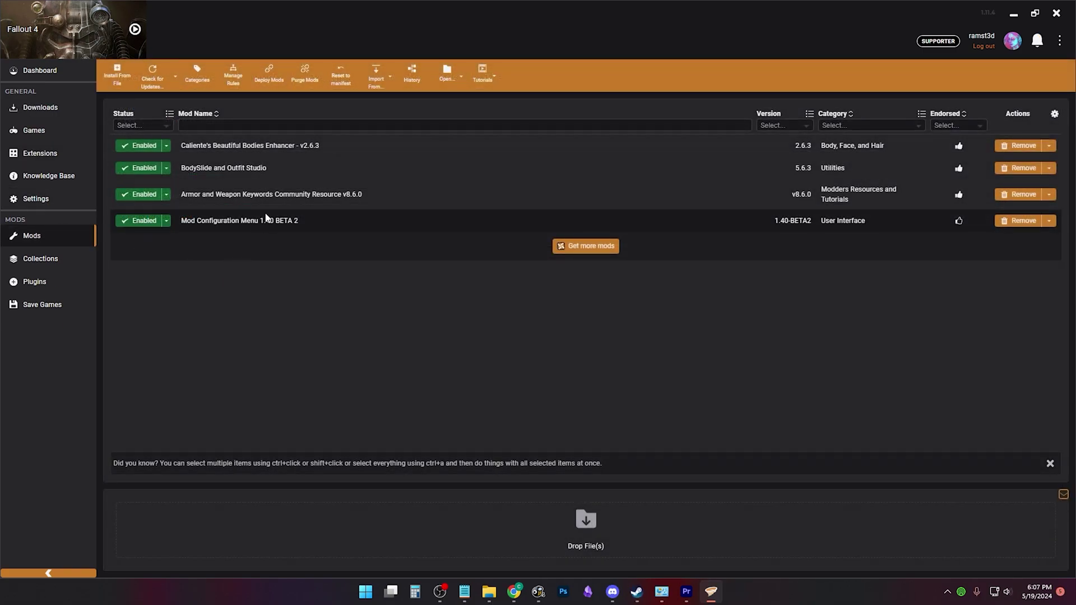
pyautogui.click(306, 74)
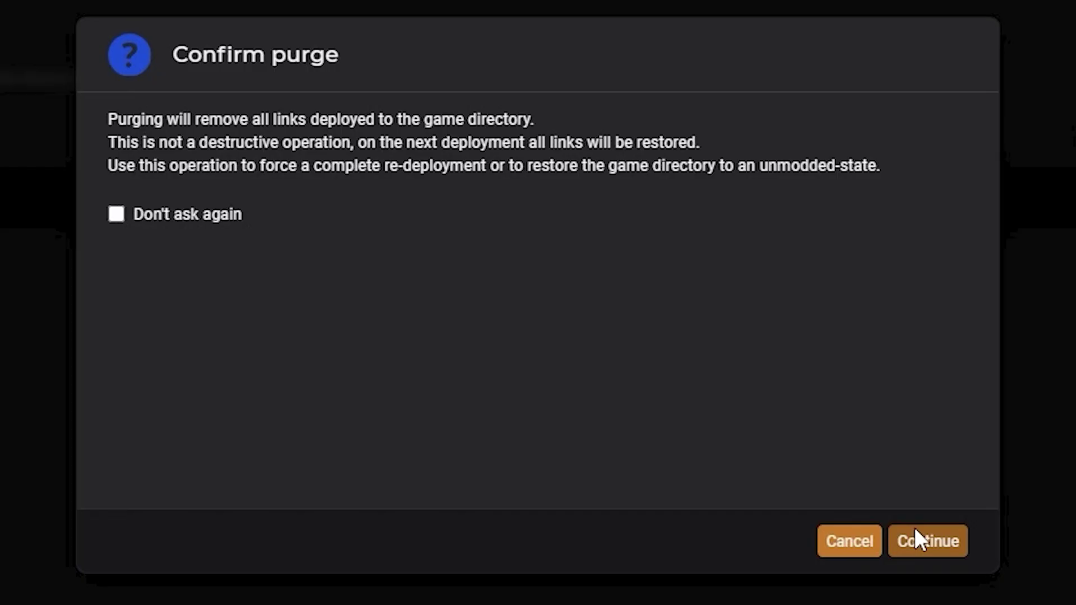
pyautogui.click(927, 541)
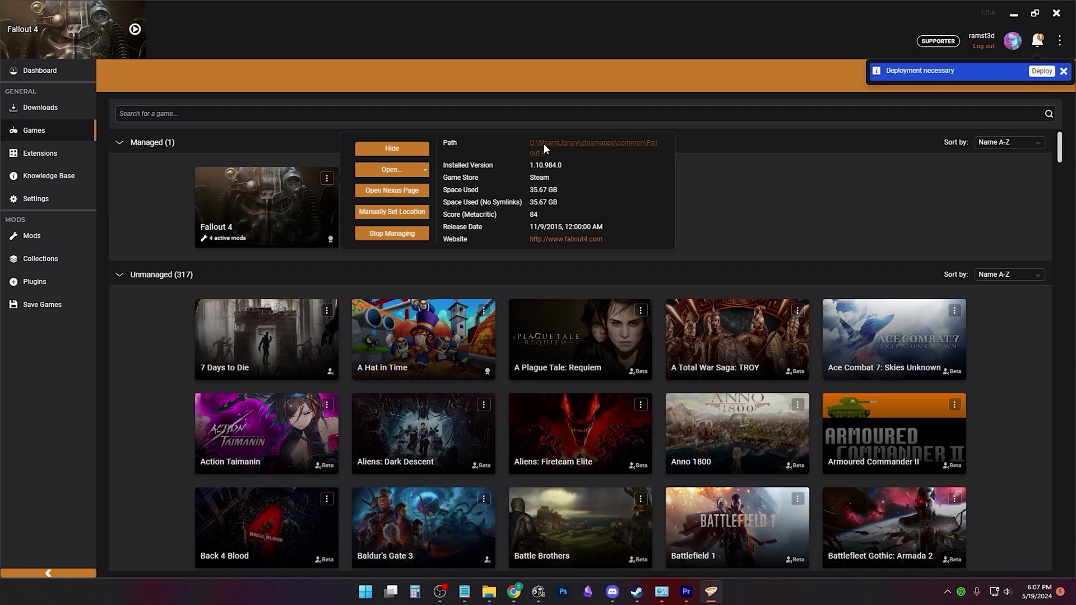
# Step: Open the Fallout 4 install folder from its Path link and browse into Data
pyautogui.click(543, 144)
pyautogui.doubleClick(364, 230)
pyautogui.scroll(-2, 389, 225)
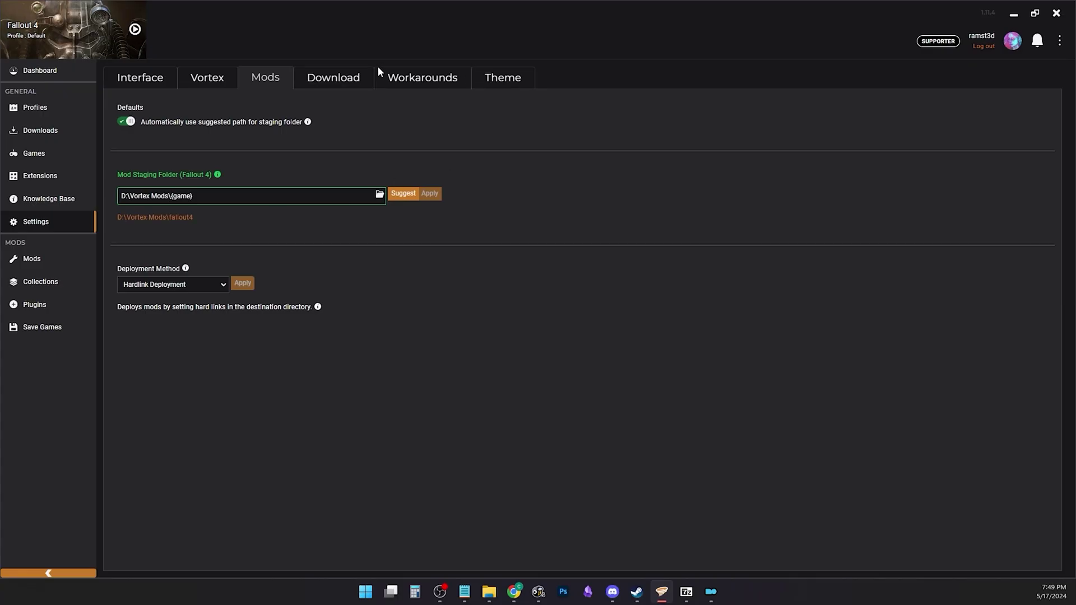
# Step: Enable Clean up empty directories in Workarounds, then purge the deployed mods
pyautogui.click(423, 77)
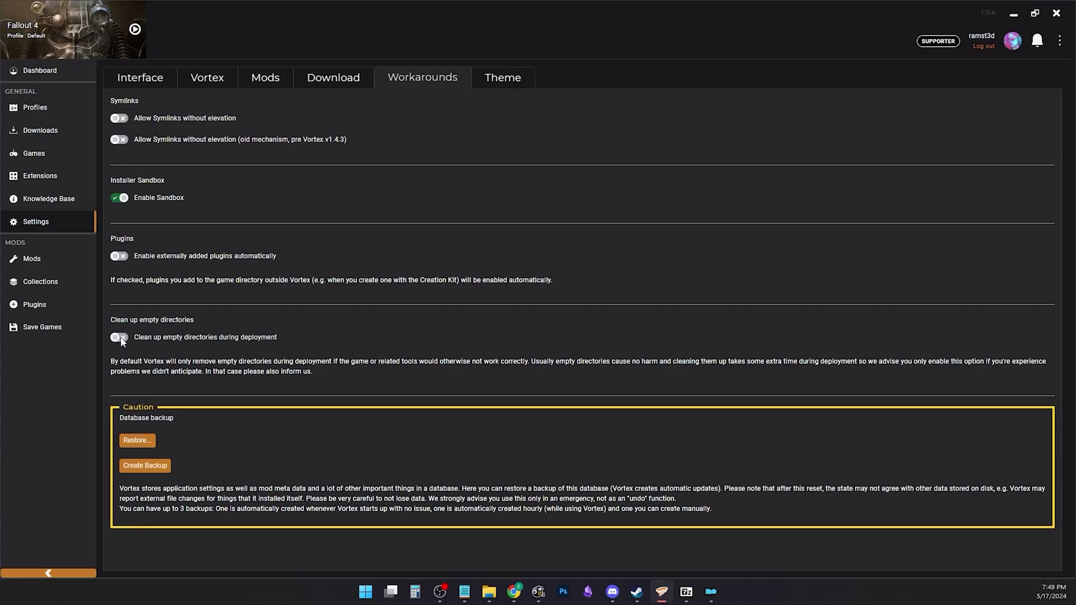
pyautogui.click(121, 338)
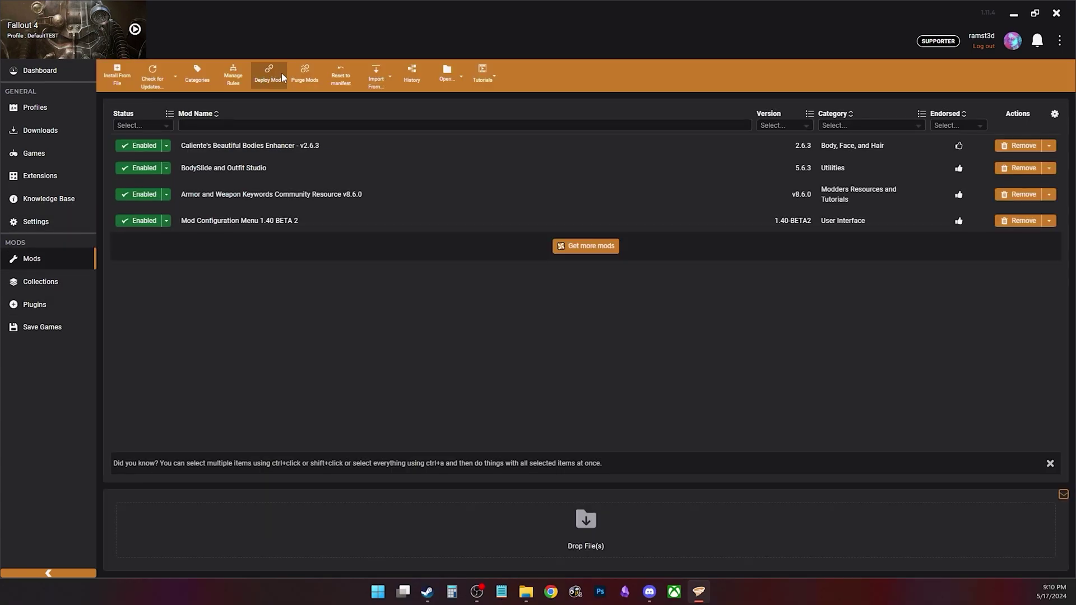
pyautogui.click(281, 73)
pyautogui.click(709, 397)
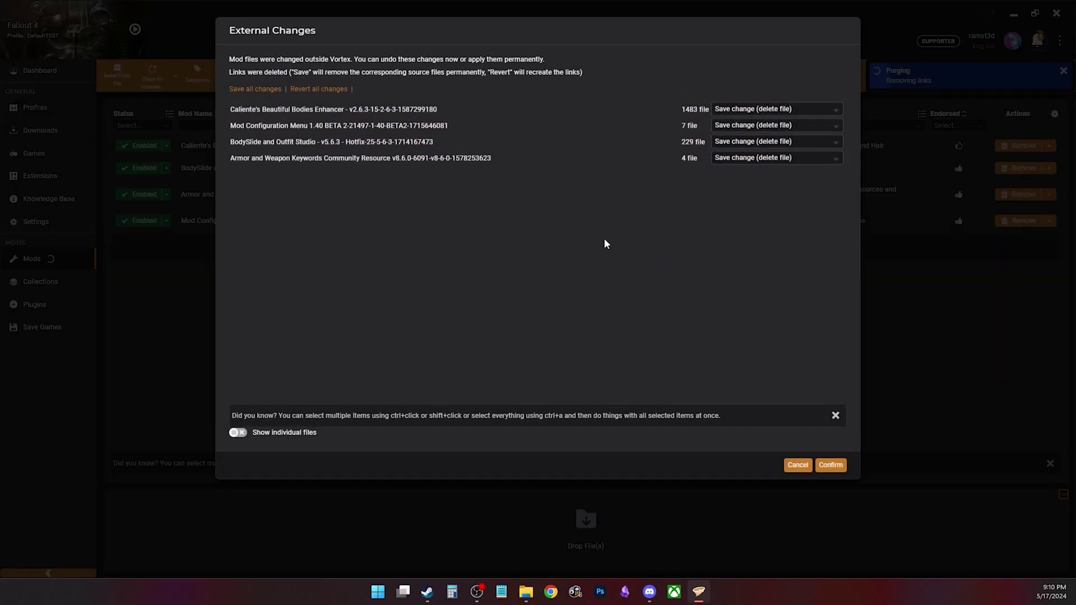
# Step: Revert all external file changes, redeploy the mods, then start another purge
pyautogui.click(334, 89)
pyautogui.click(830, 465)
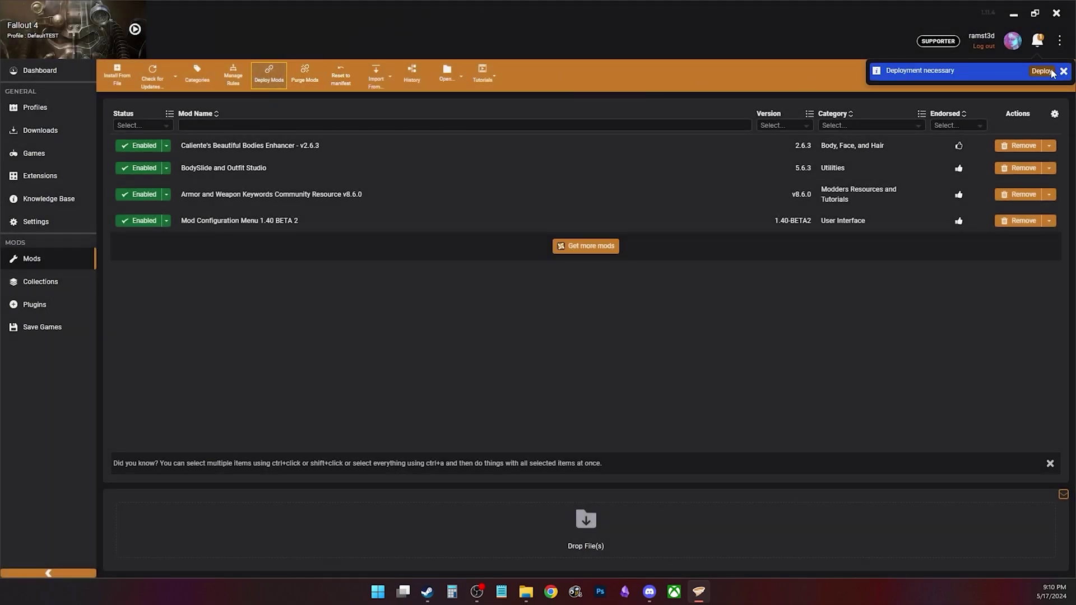
pyautogui.click(1041, 71)
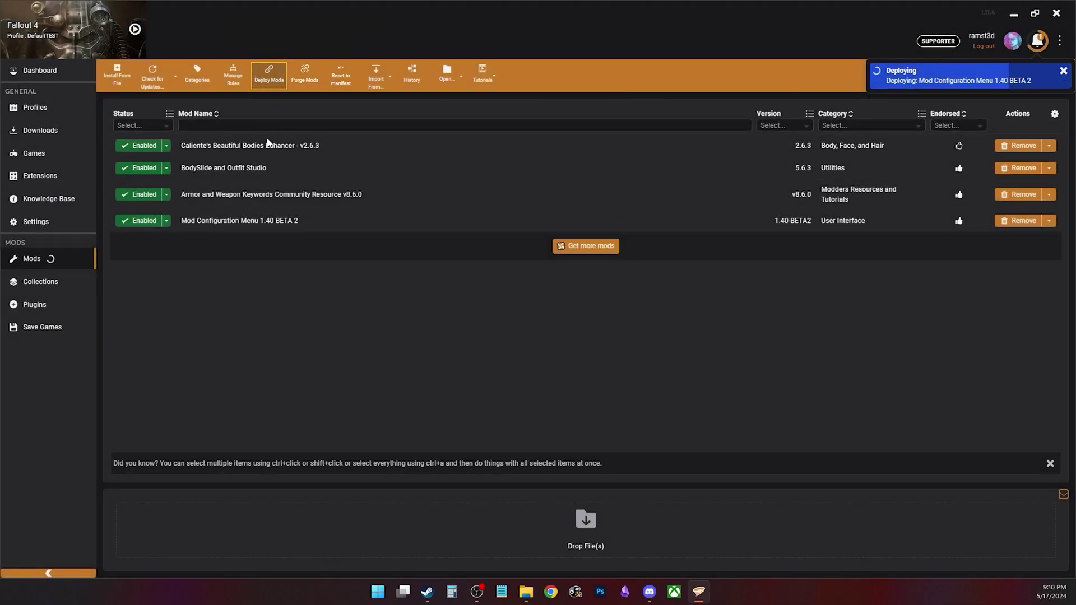
pyautogui.click(308, 73)
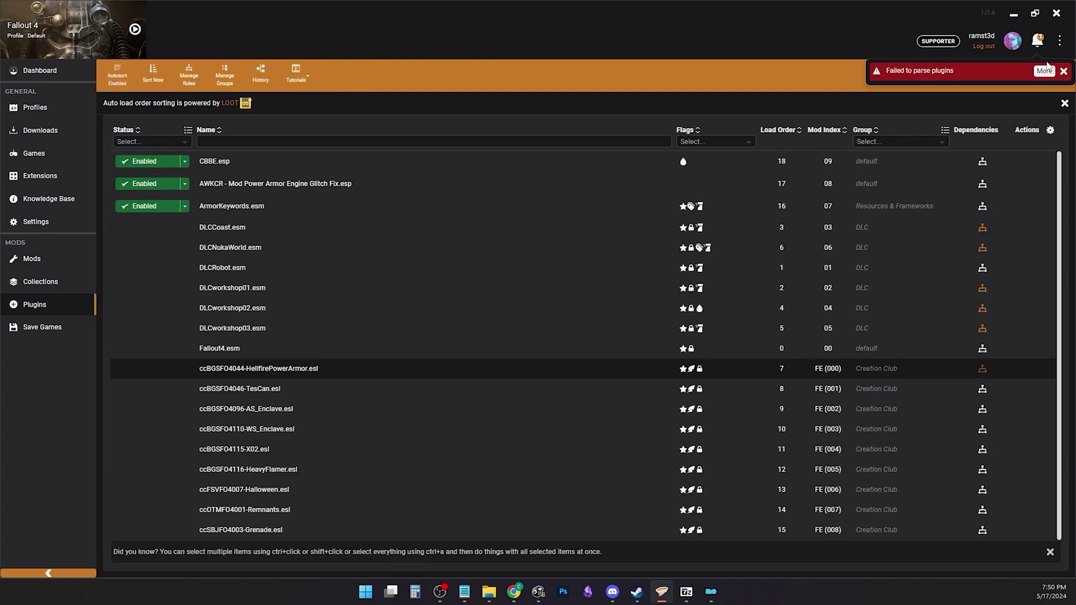
# Step: View the plugin parsing error details, then purge the deployed mods and continue
pyautogui.click(1044, 70)
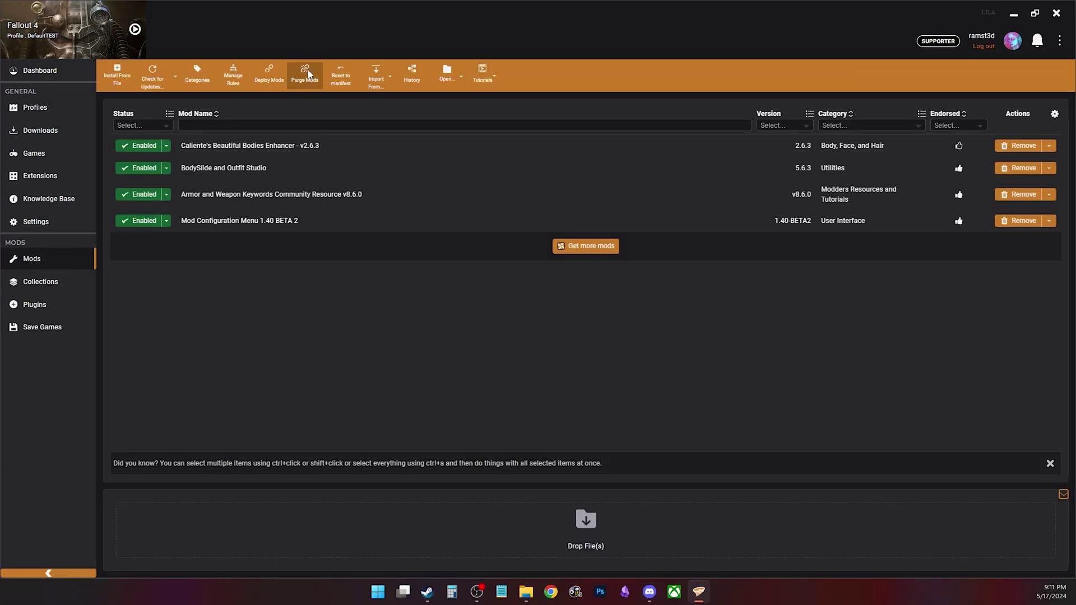
pyautogui.click(324, 85)
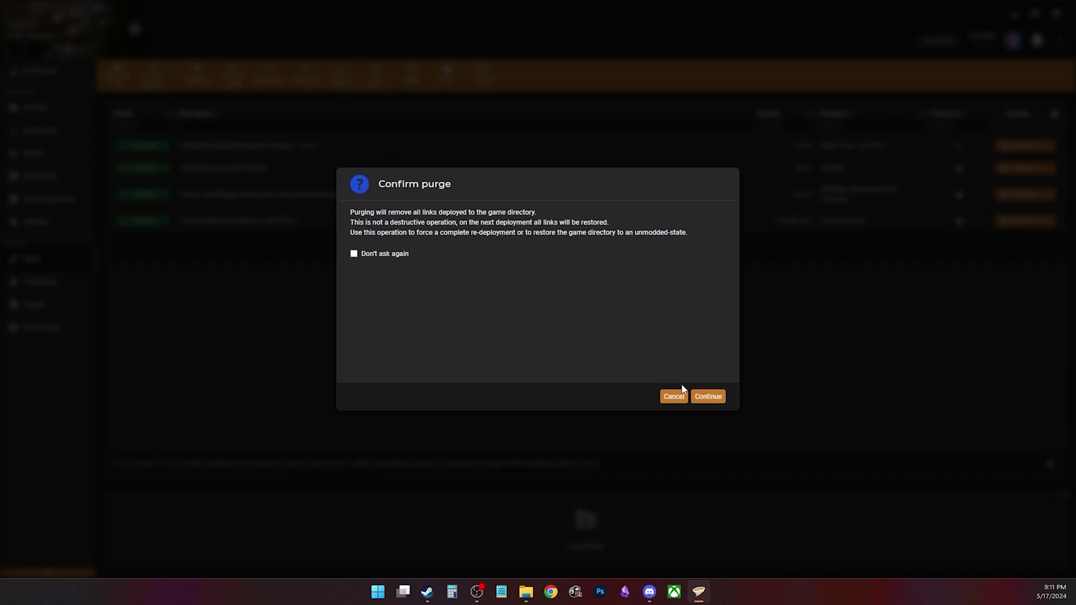
pyautogui.click(706, 375)
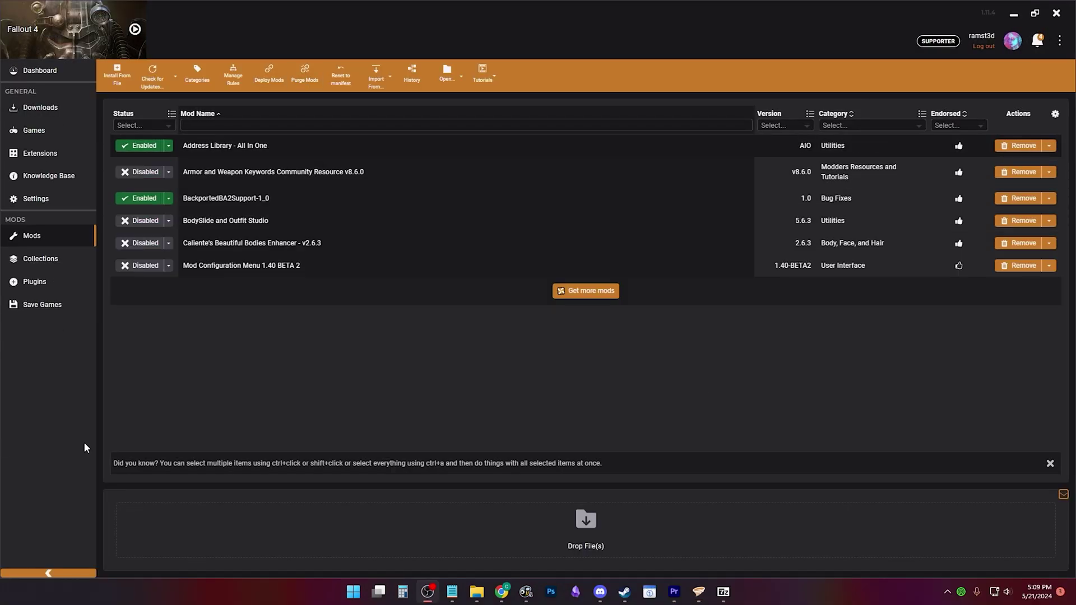